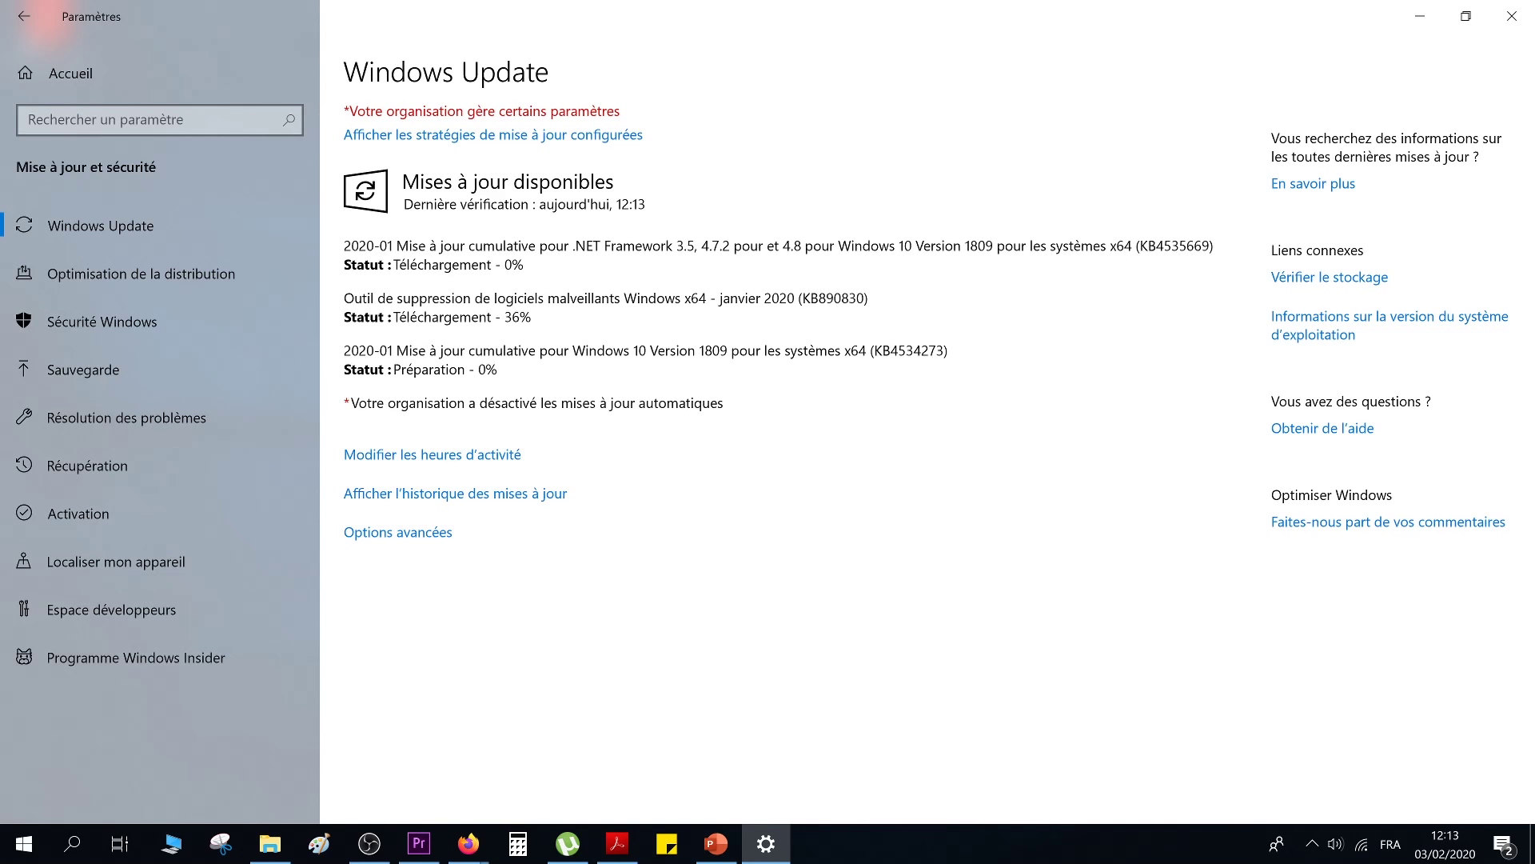
From the Mise à jour et sécurité settings, open the Sécurité Windows overview, review its protection areas and close it
key("alt+Tab")
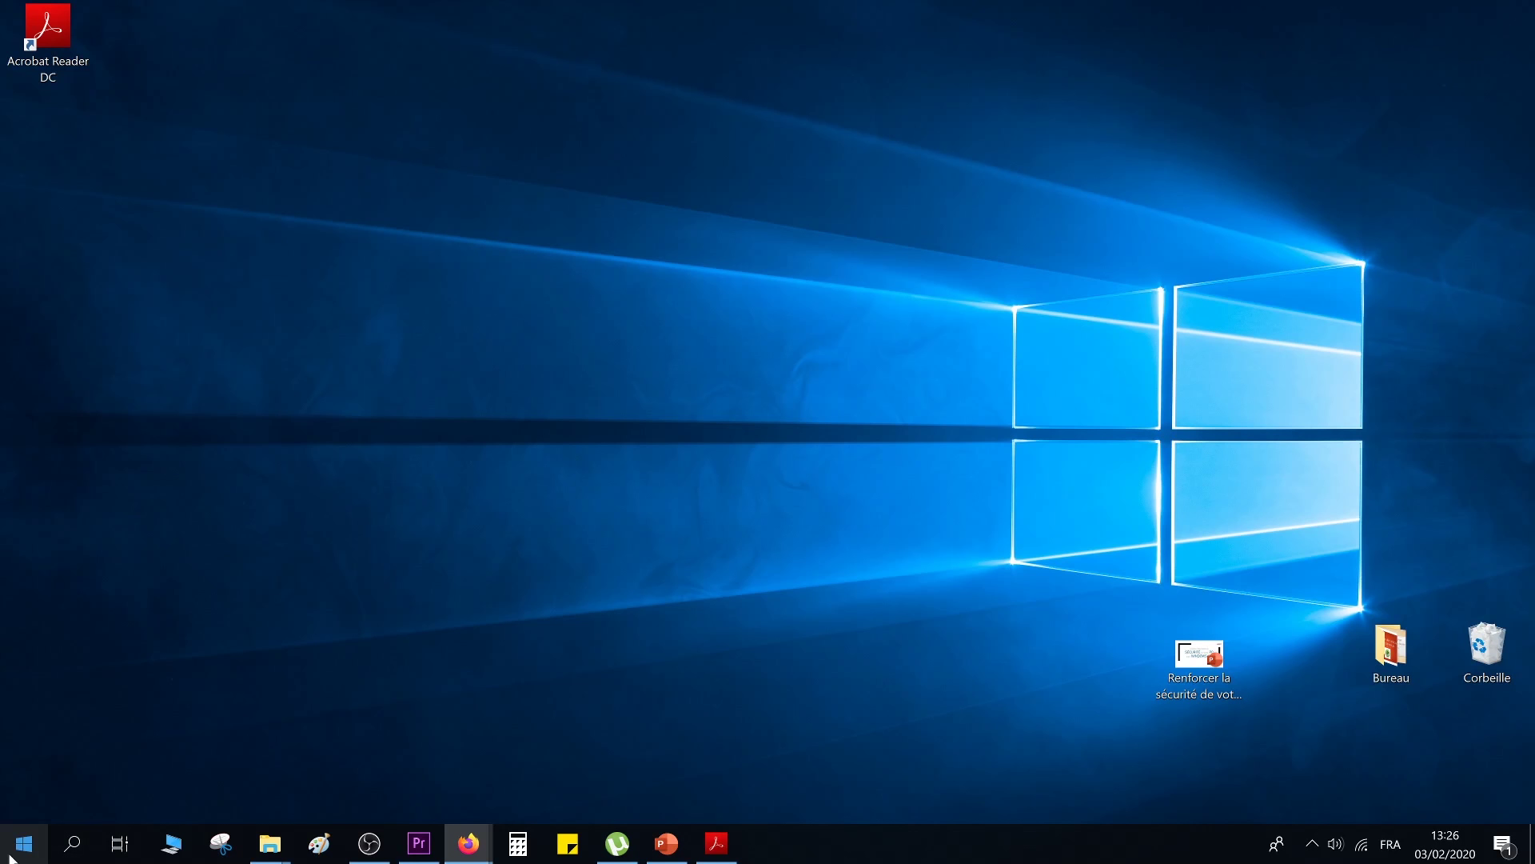
left_click(12, 852)
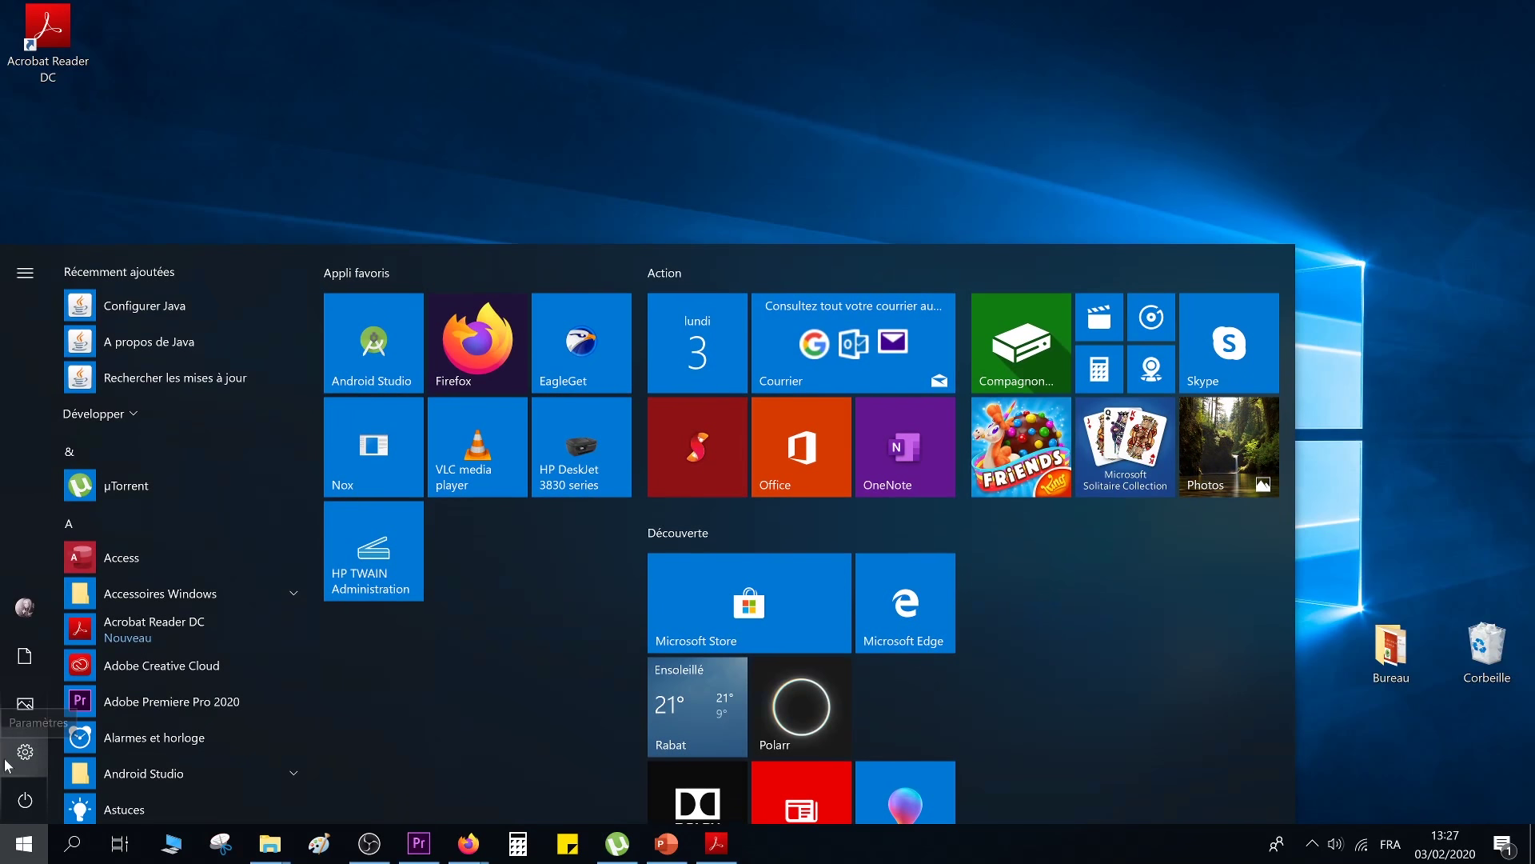
left_click(6, 764)
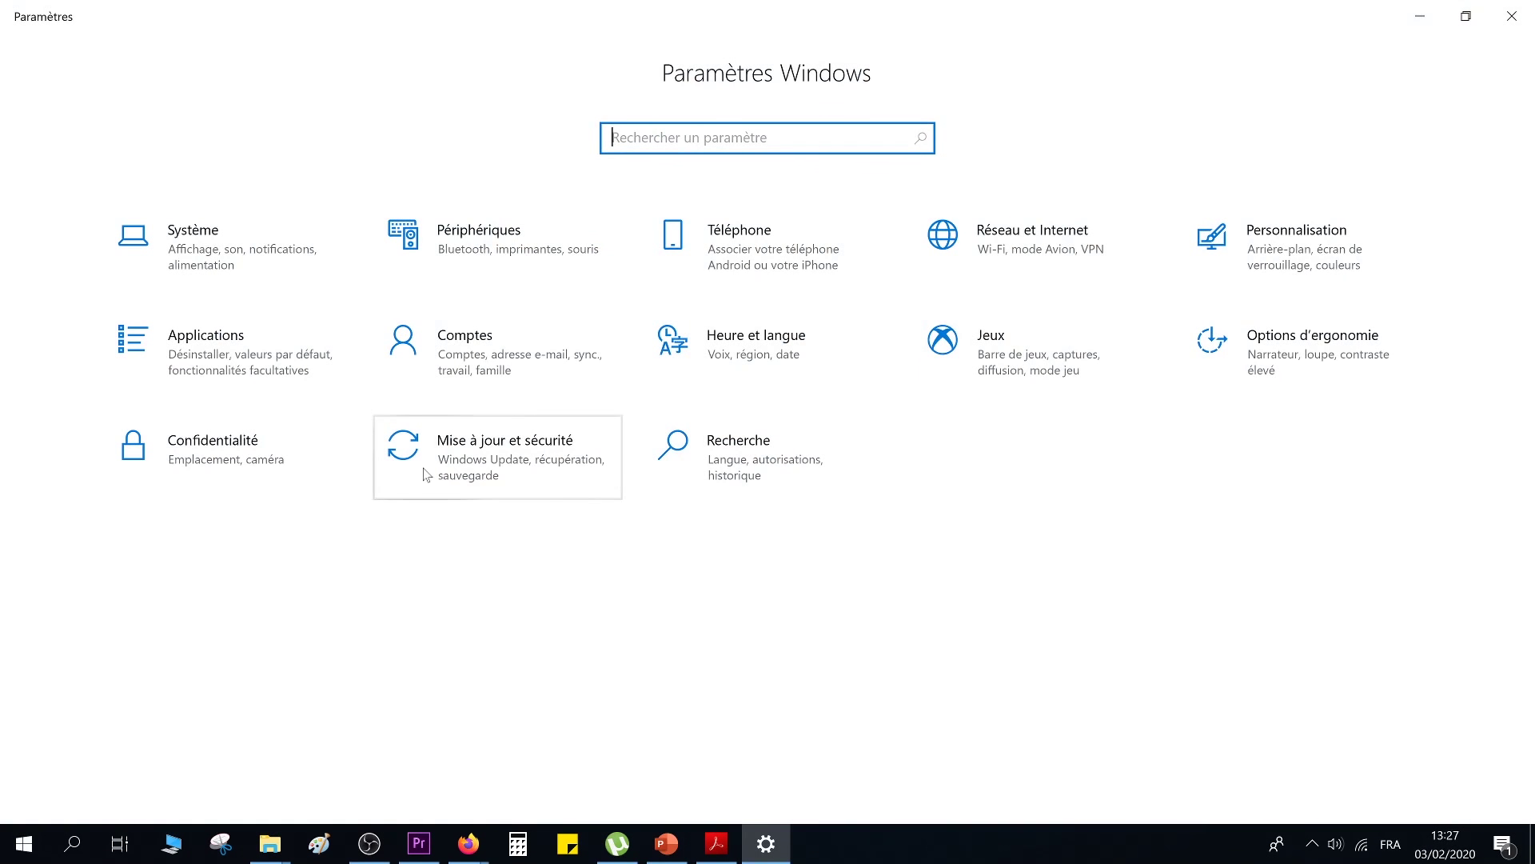
left_click(518, 457)
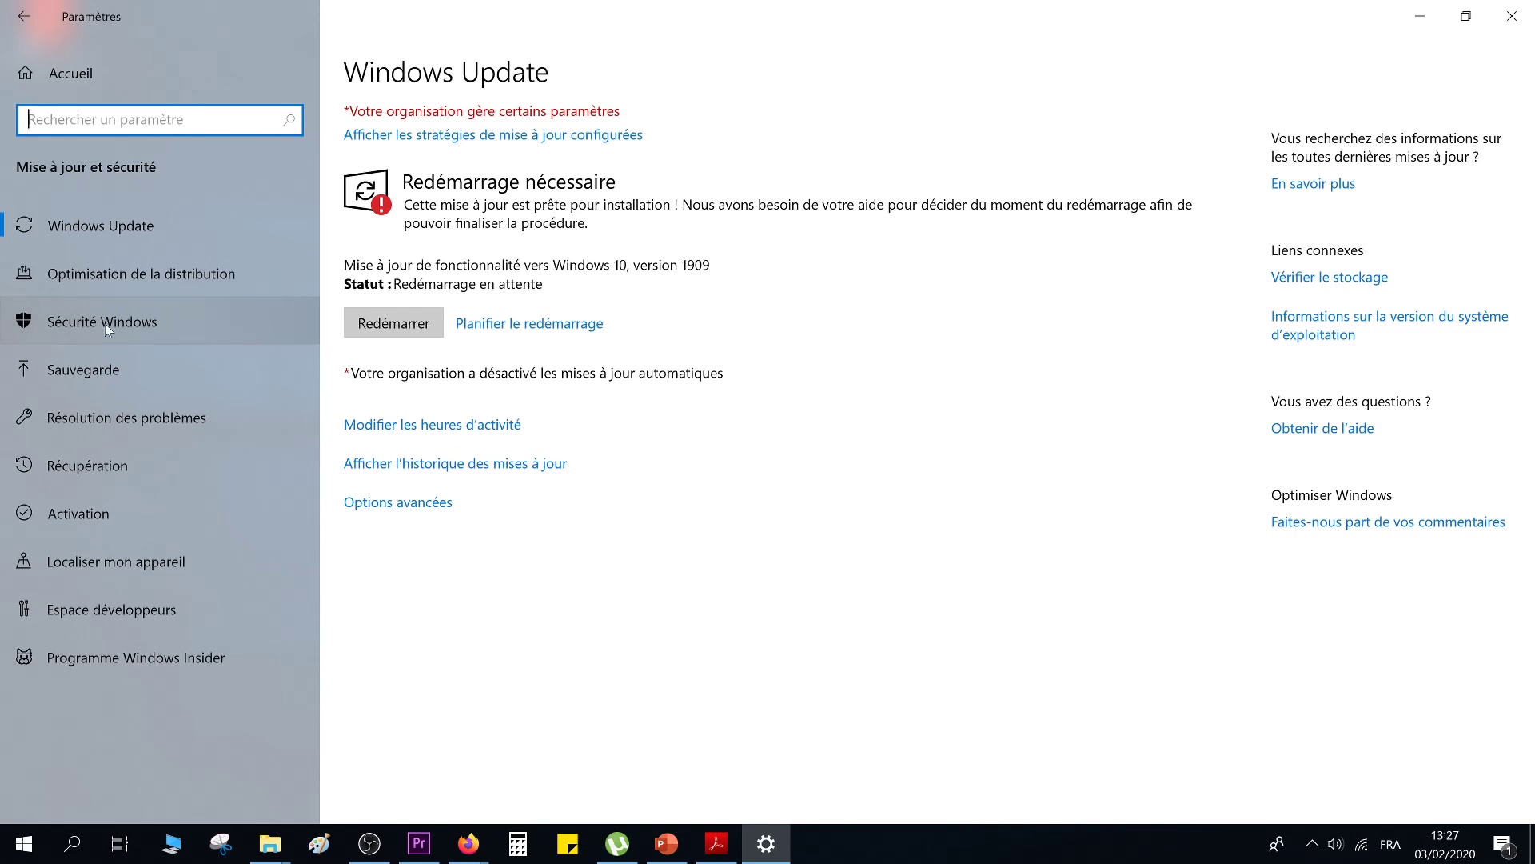
left_click(36, 323)
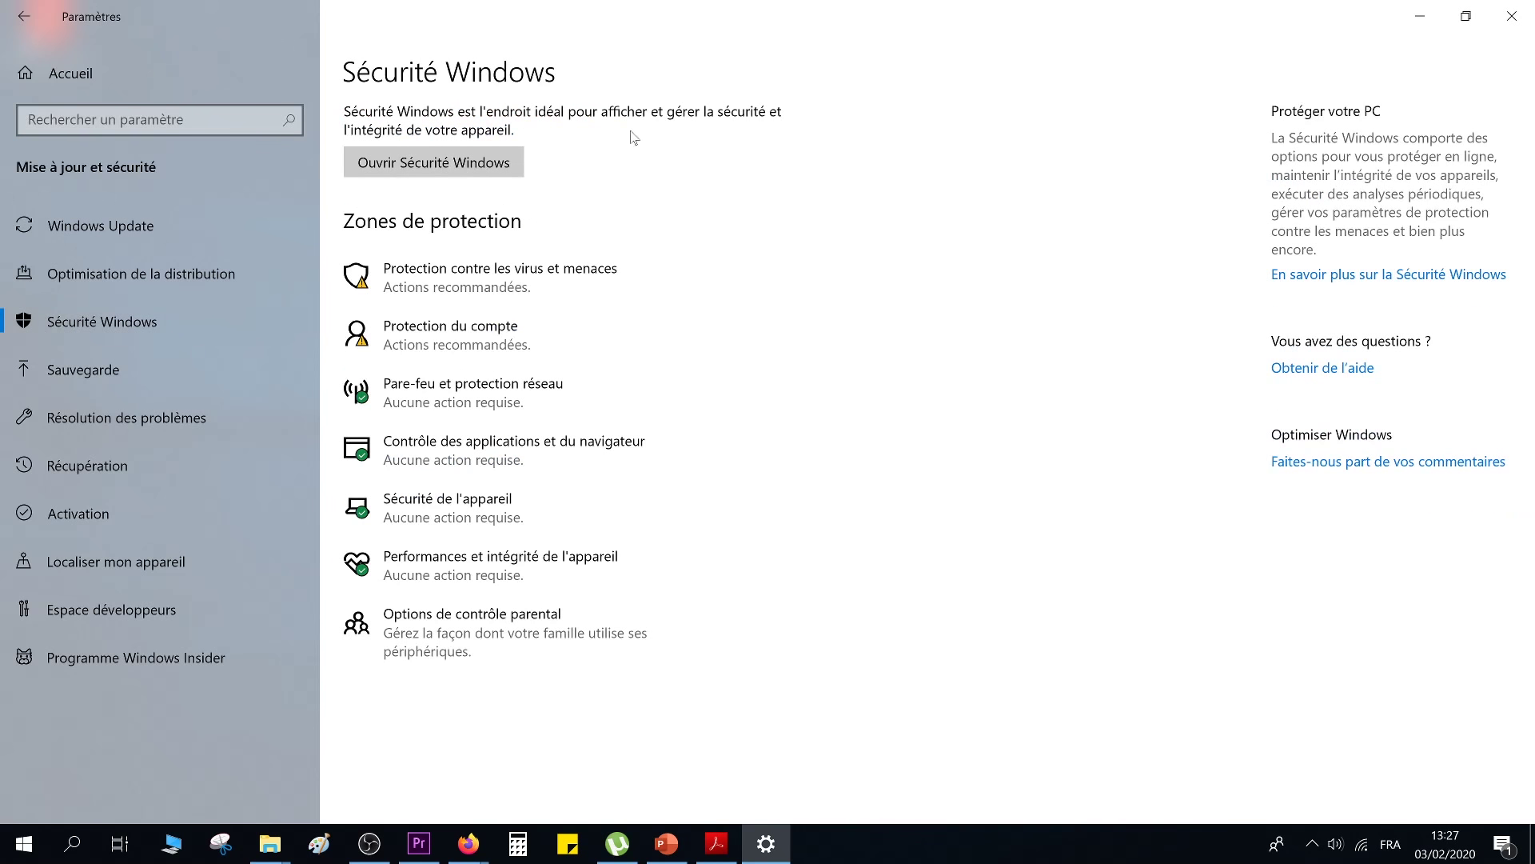
left_click(483, 178)
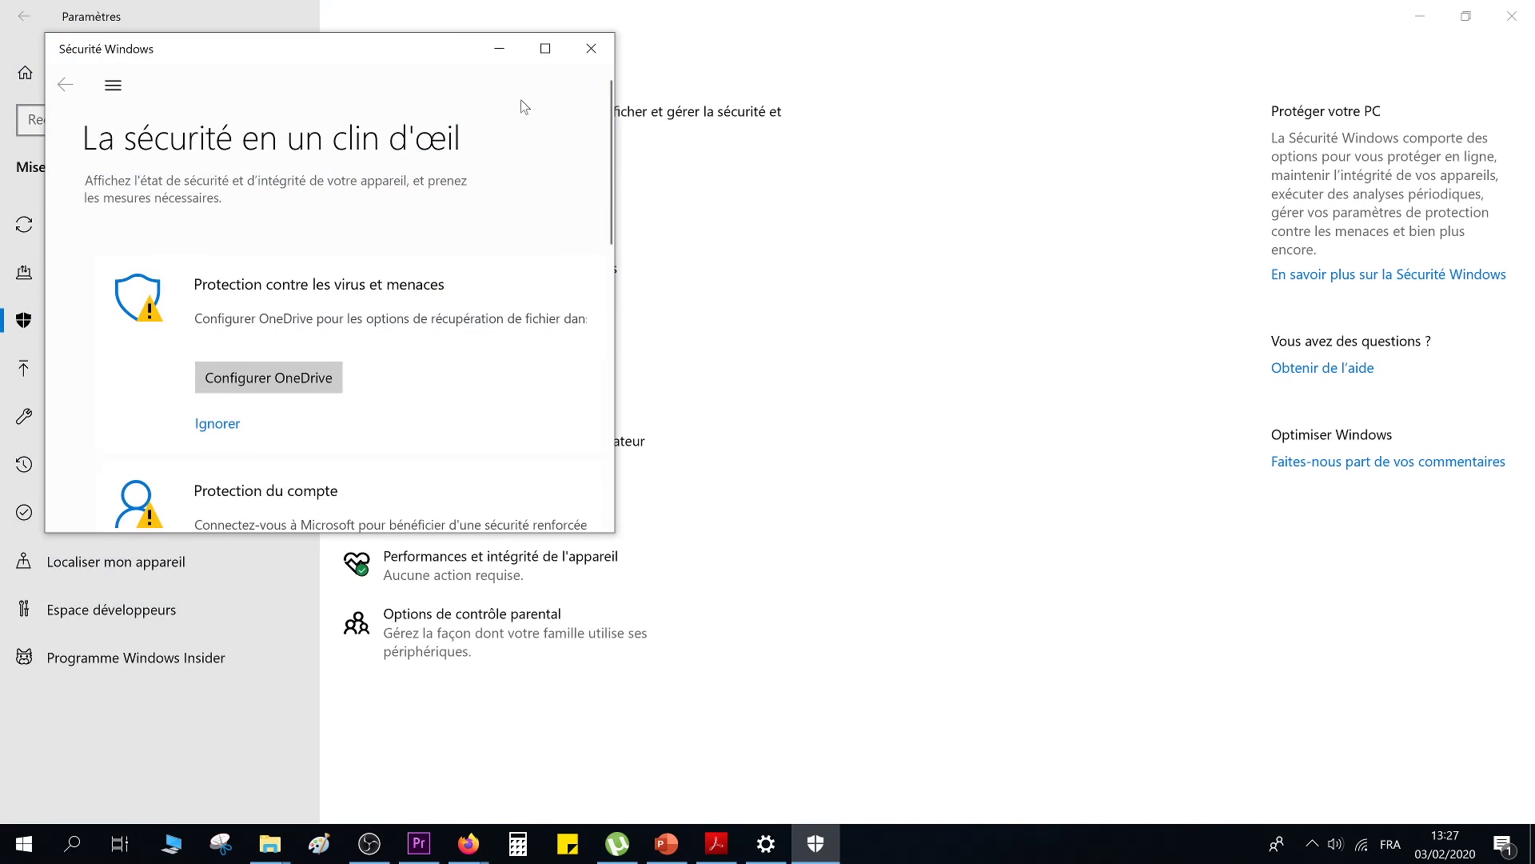
left_click(545, 48)
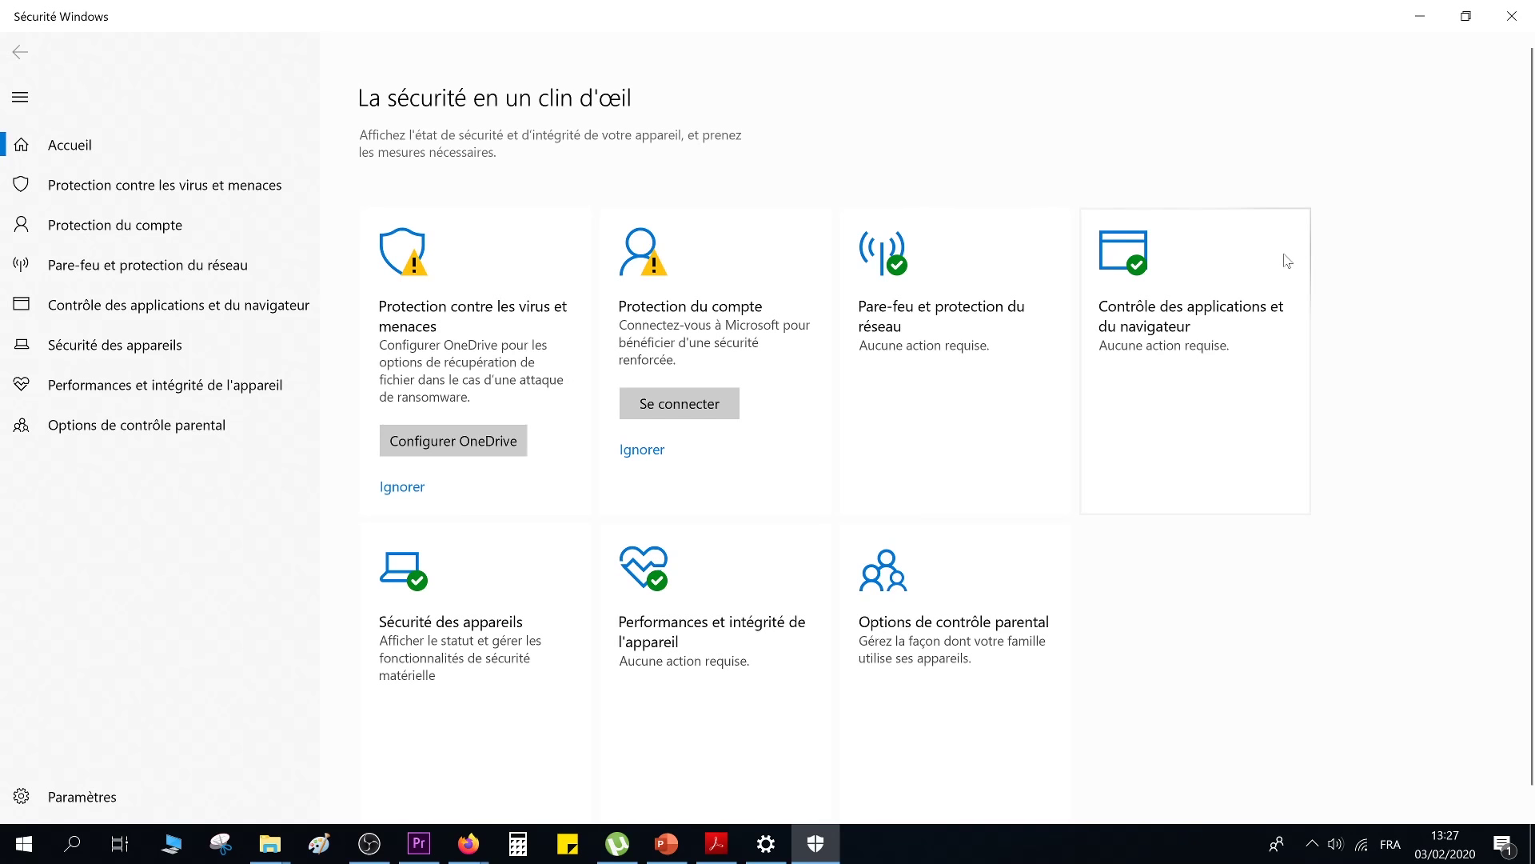
left_click(1511, 16)
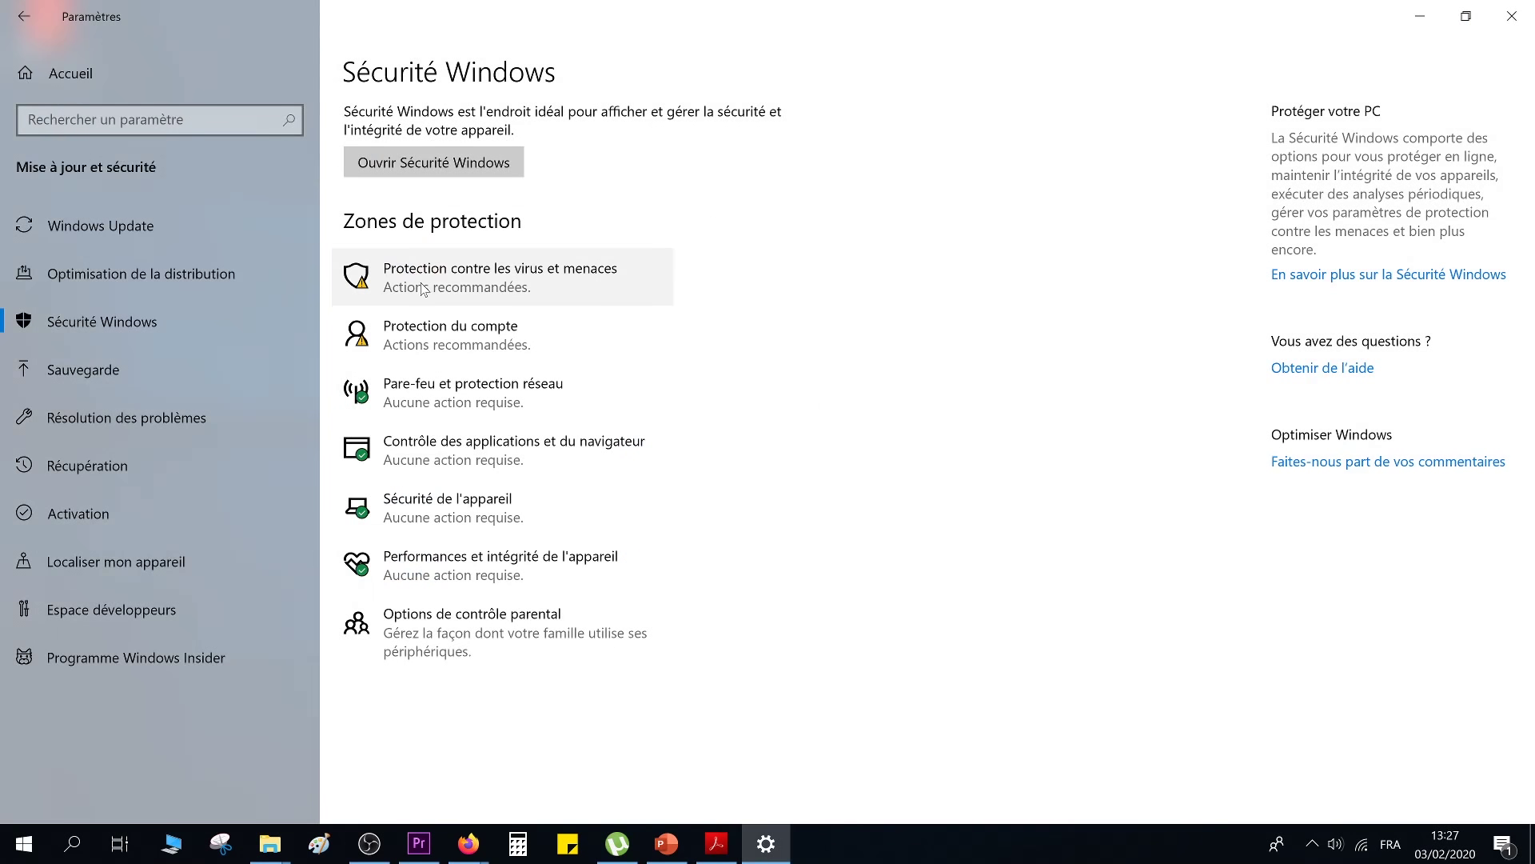
Run an Analyse rapide under Protection contre les virus et menaces and review the available scan options
left_click(473, 289)
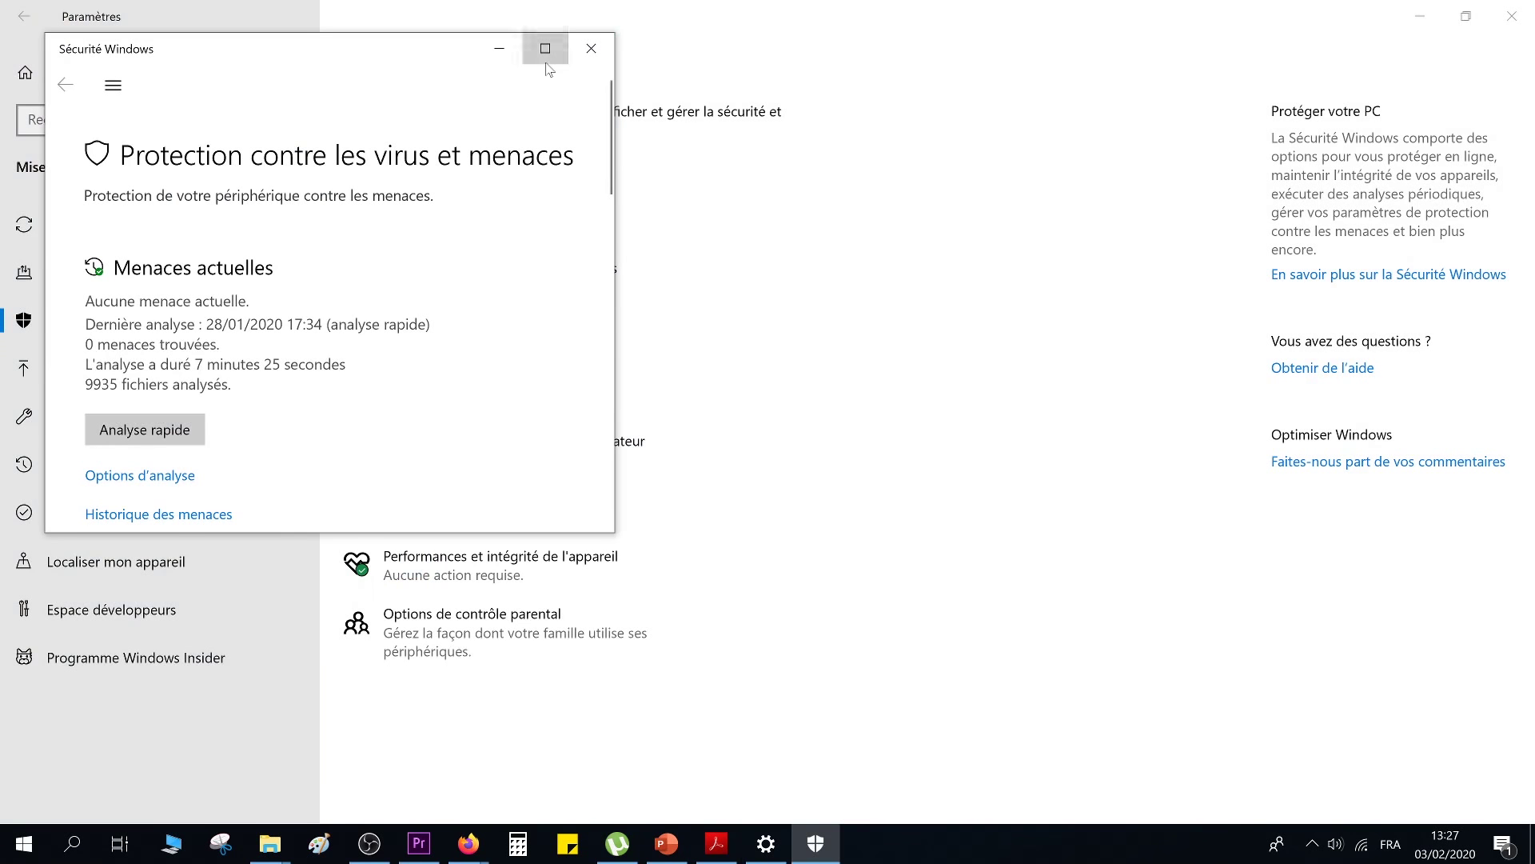
left_click(545, 50)
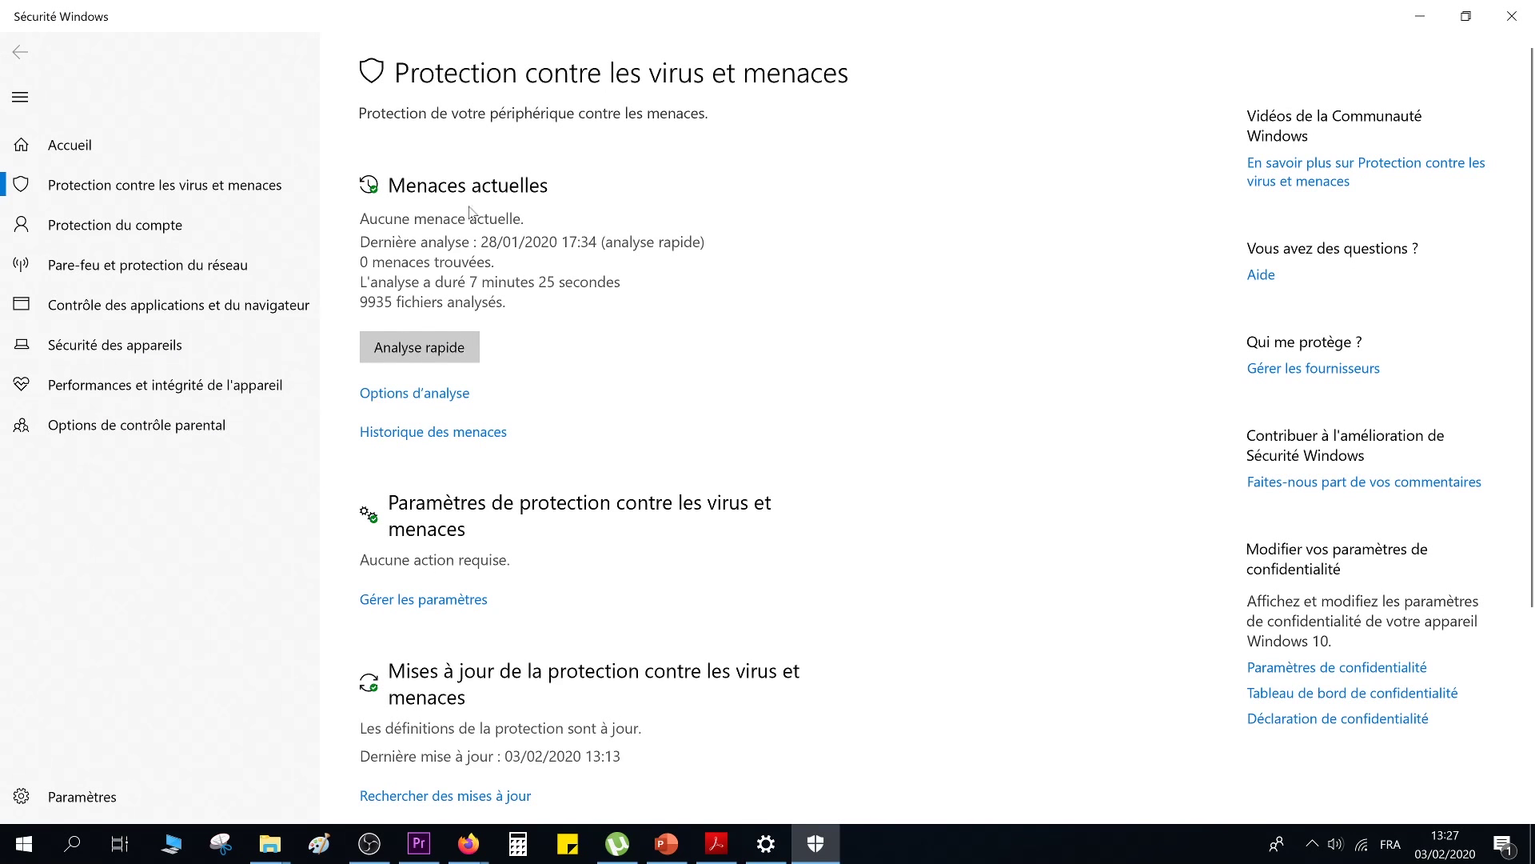
left_click(422, 356)
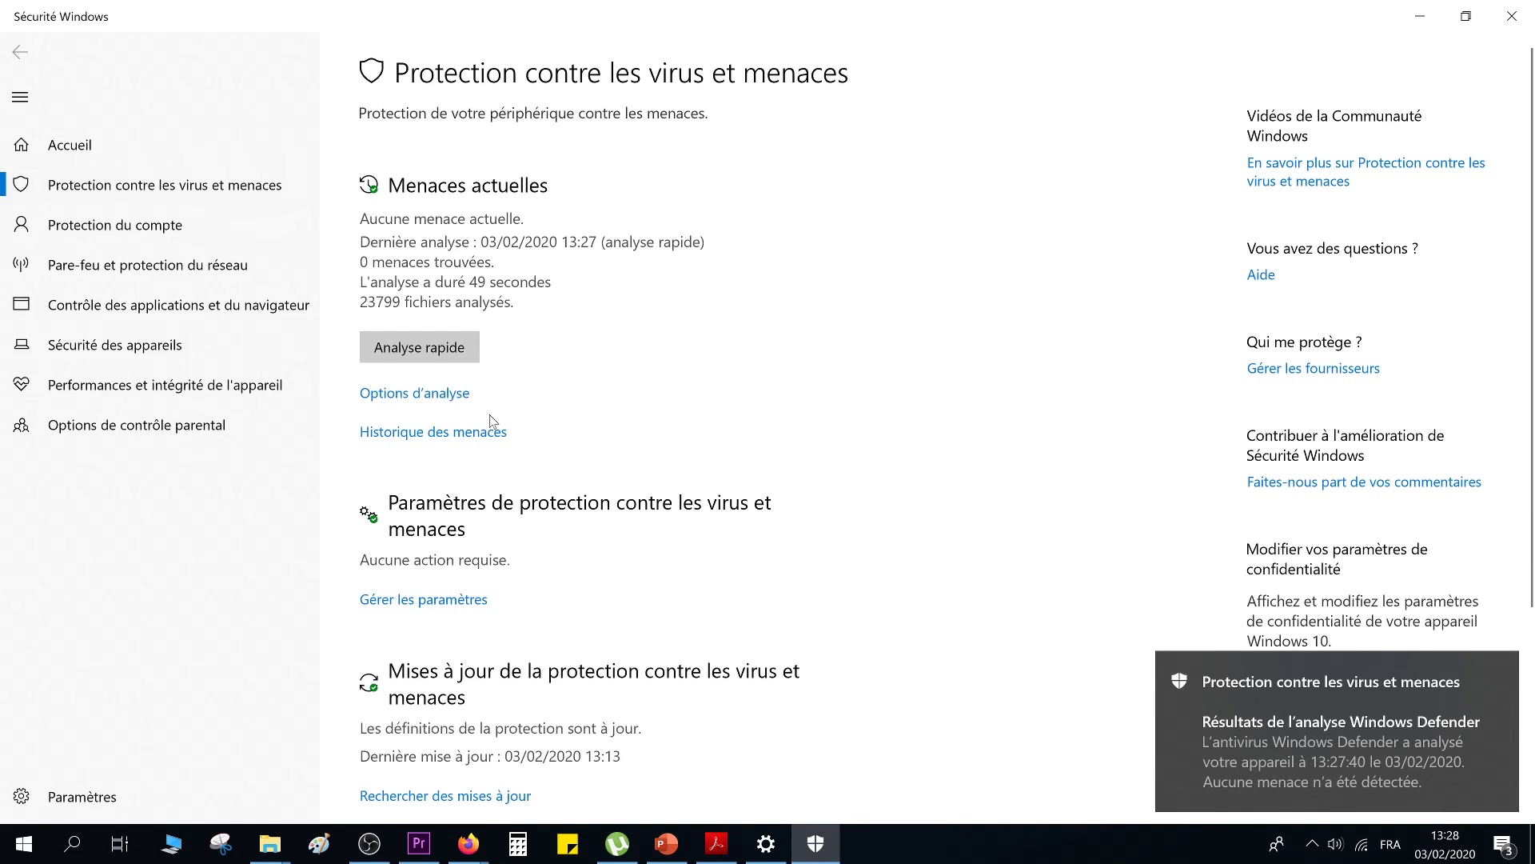
left_click(461, 394)
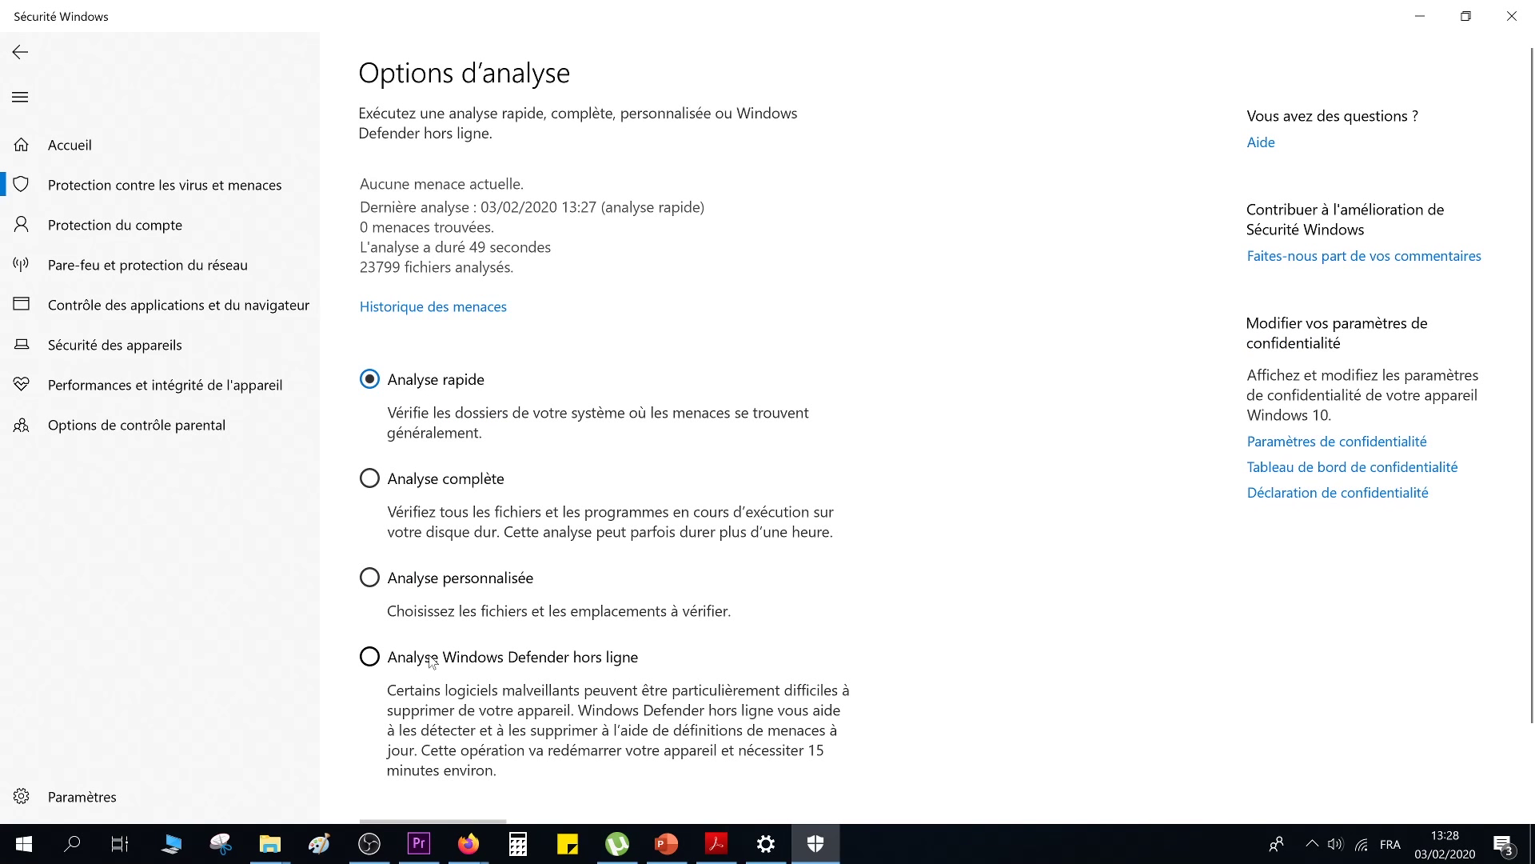
left_click(20, 53)
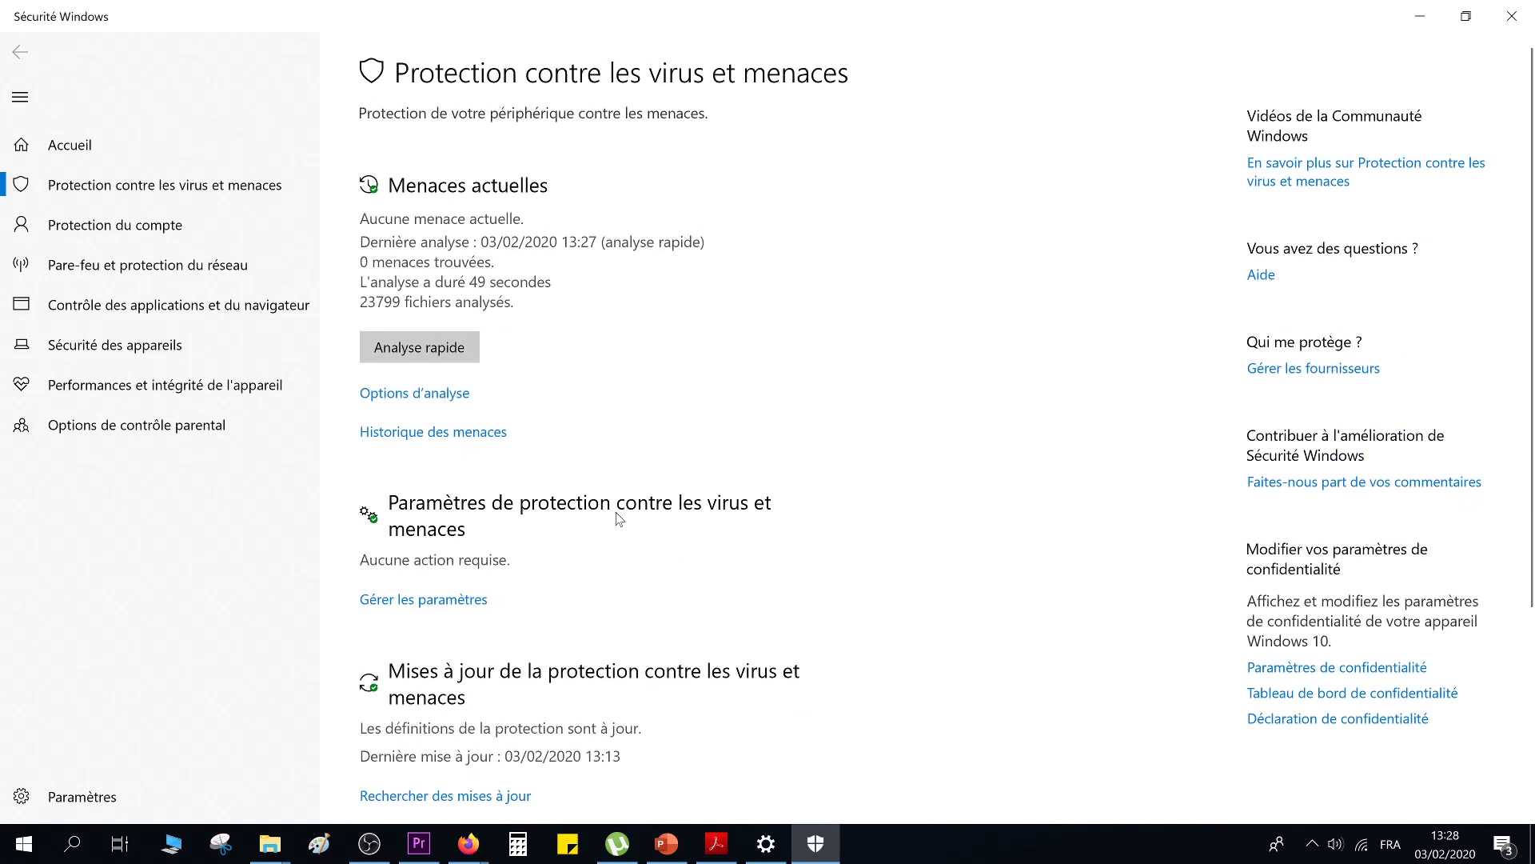
Examine the virus and threat protection settings, from real-time and cloud protection to exclusions and notifications, and return to the overview
scroll(686, 531, "down", 2)
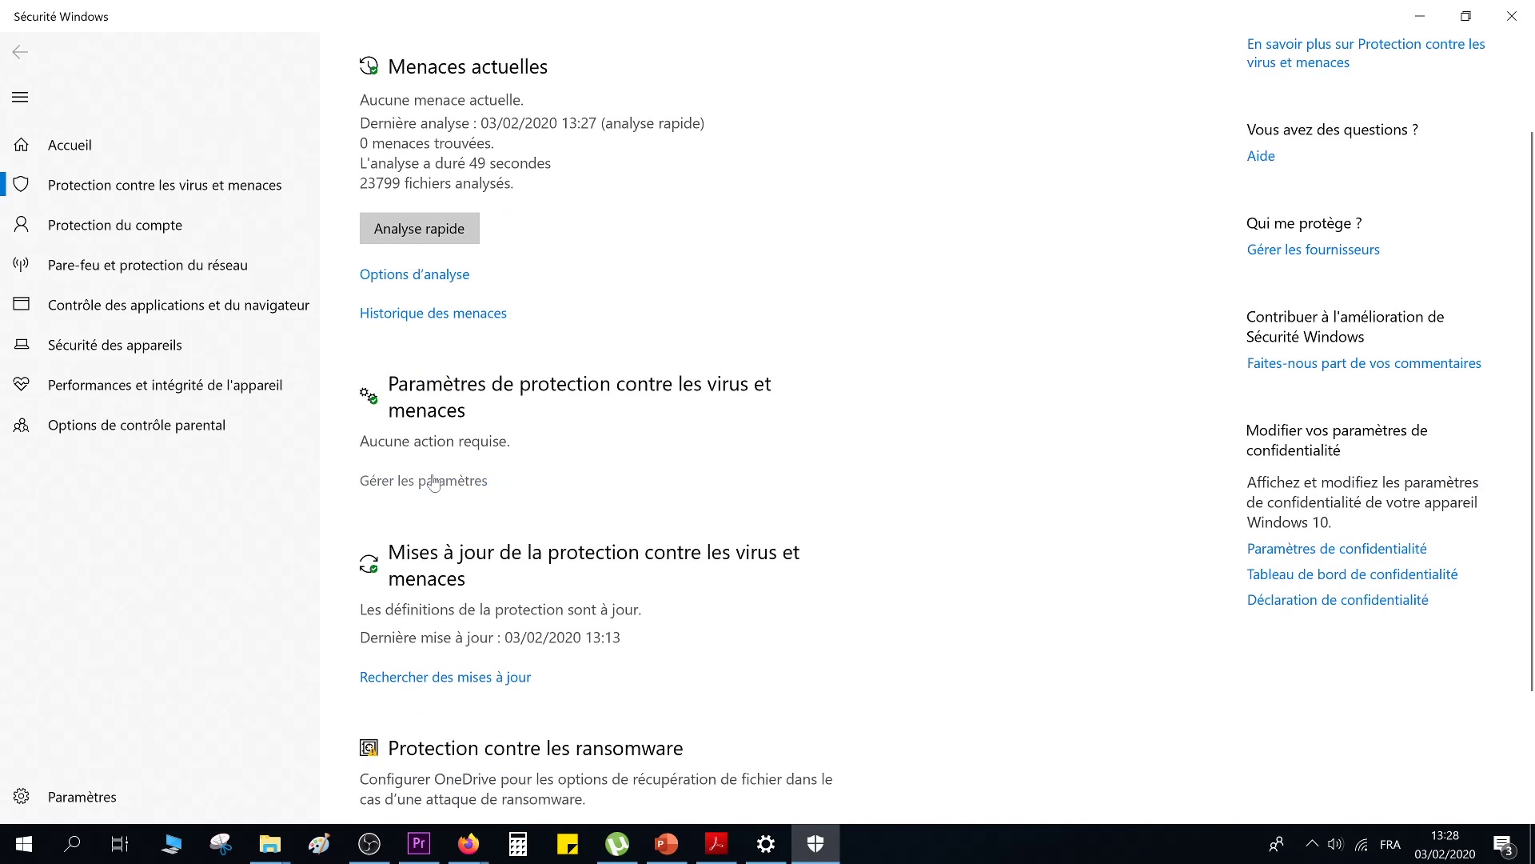
left_click(433, 482)
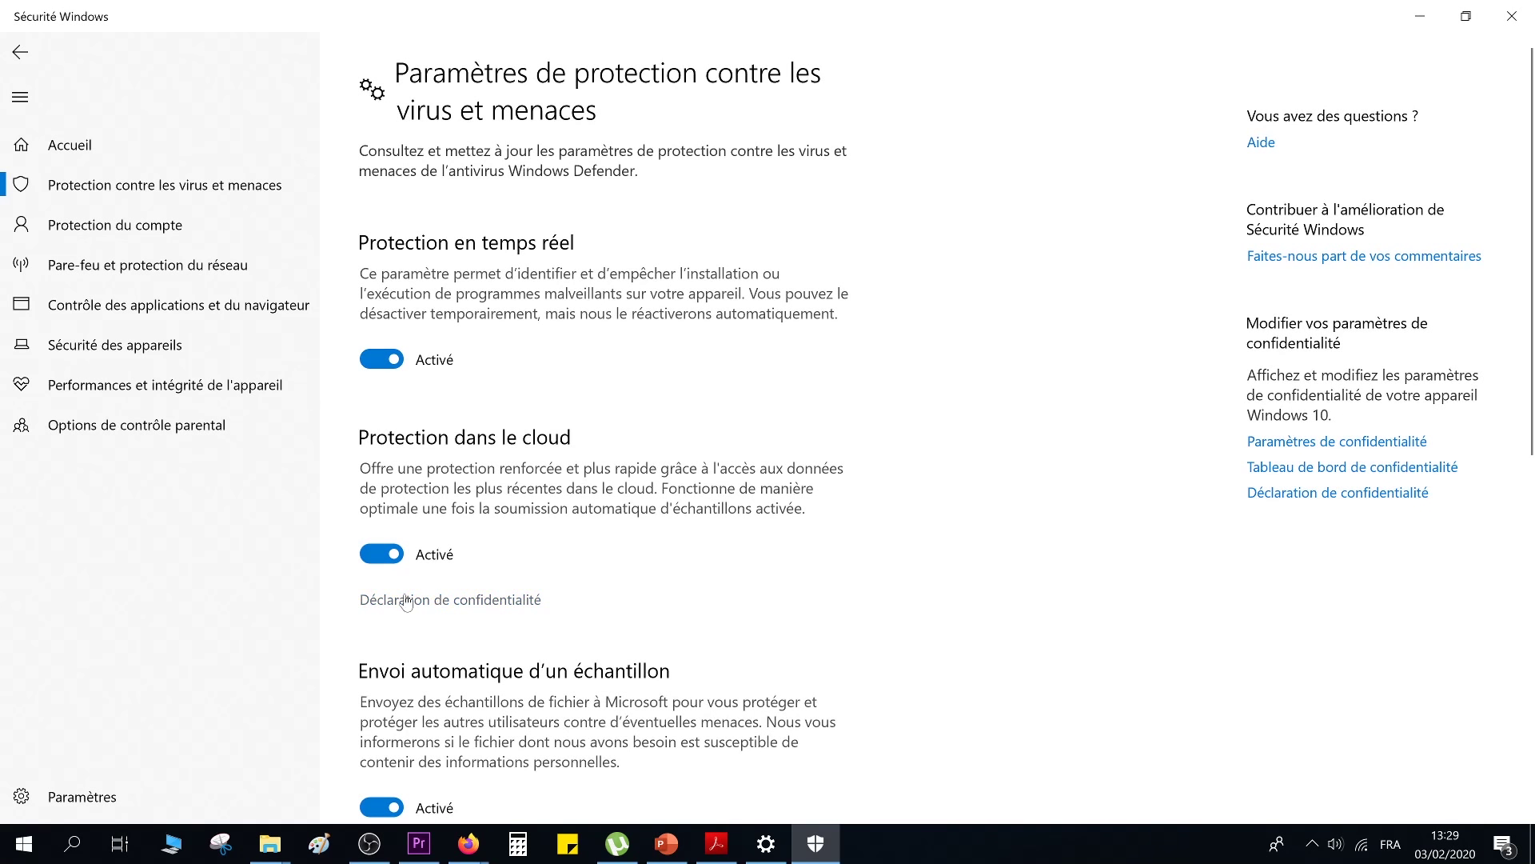
scroll(416, 567, "down", 3)
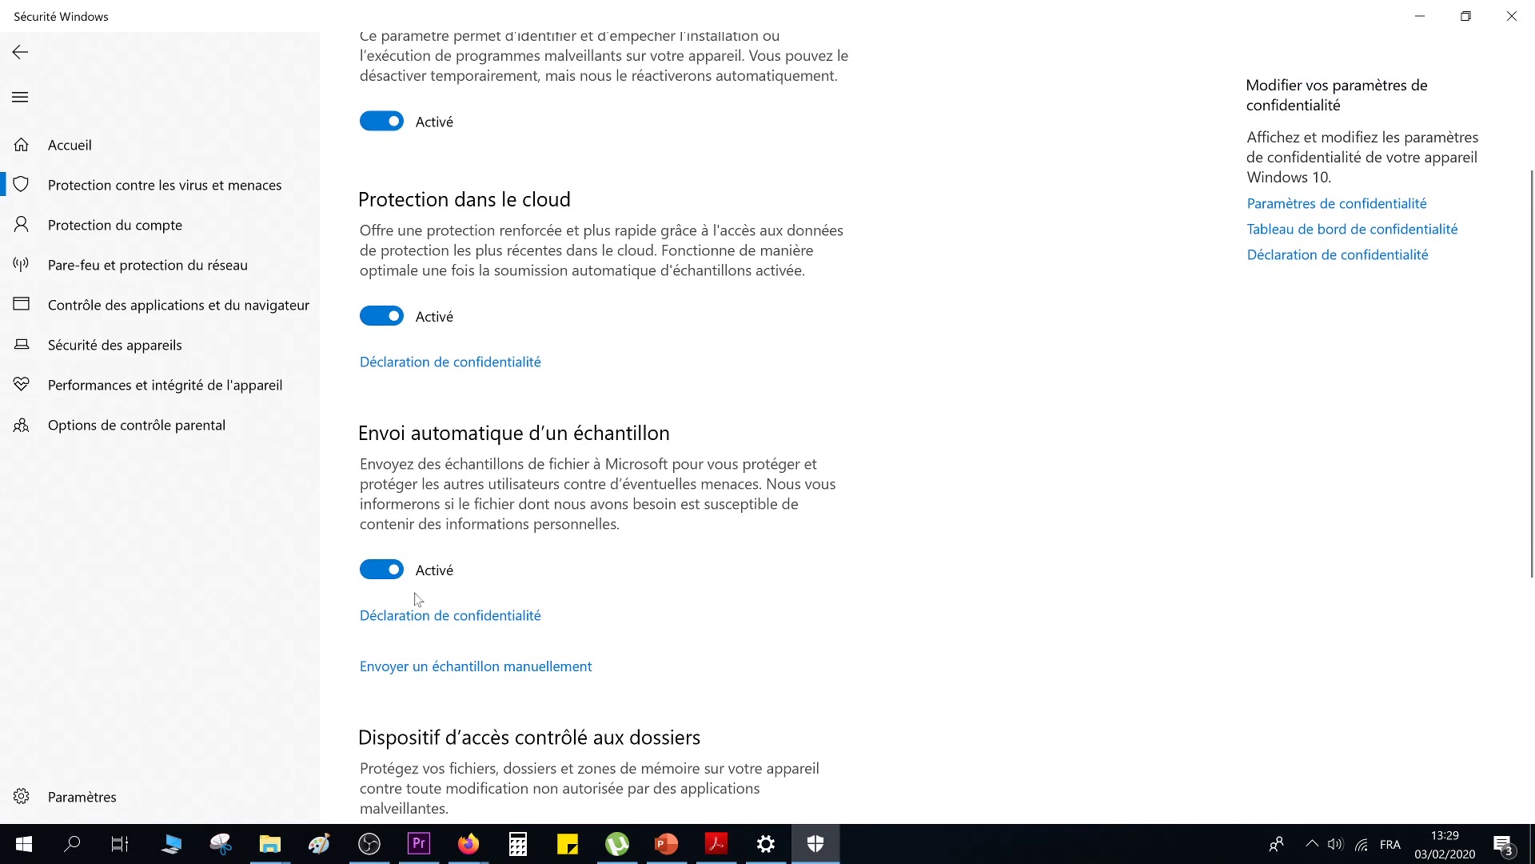
scroll(467, 592, "down", 2)
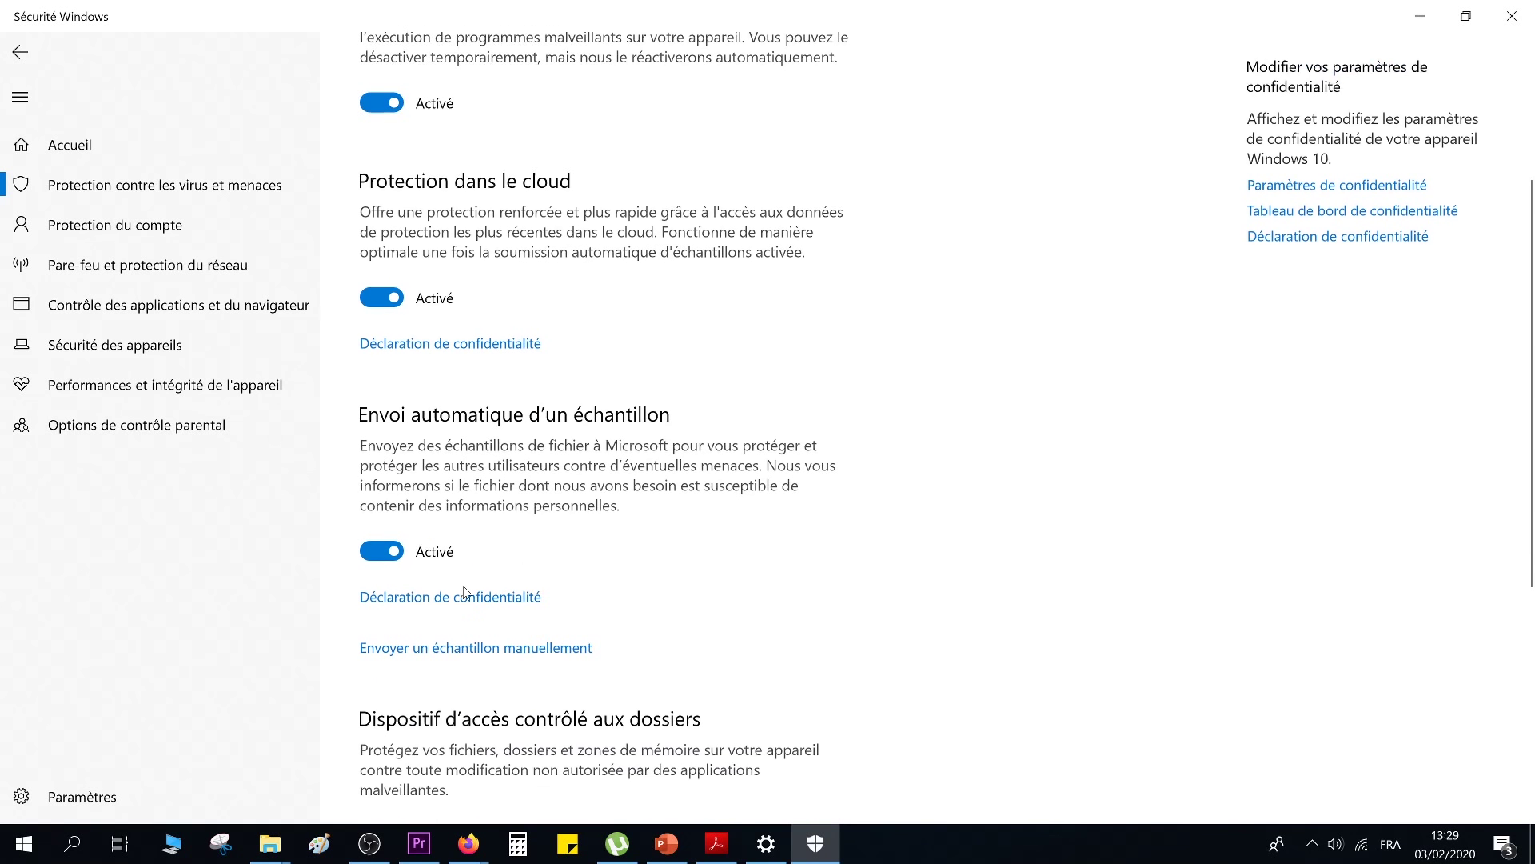
scroll(489, 475, "down", 3)
scroll(489, 476, "down", 2)
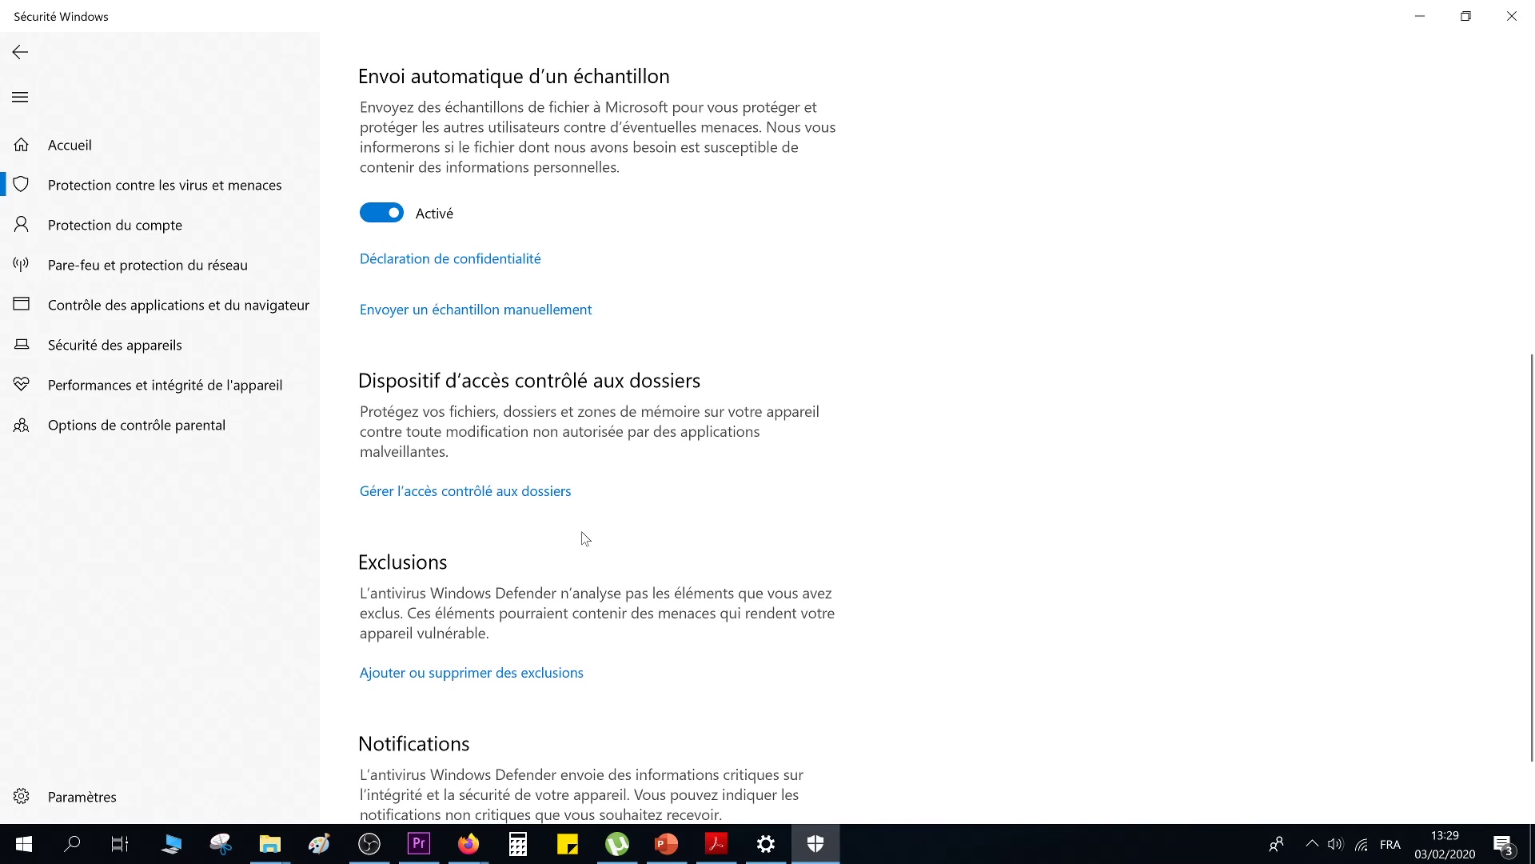
scroll(585, 539, "down", 1)
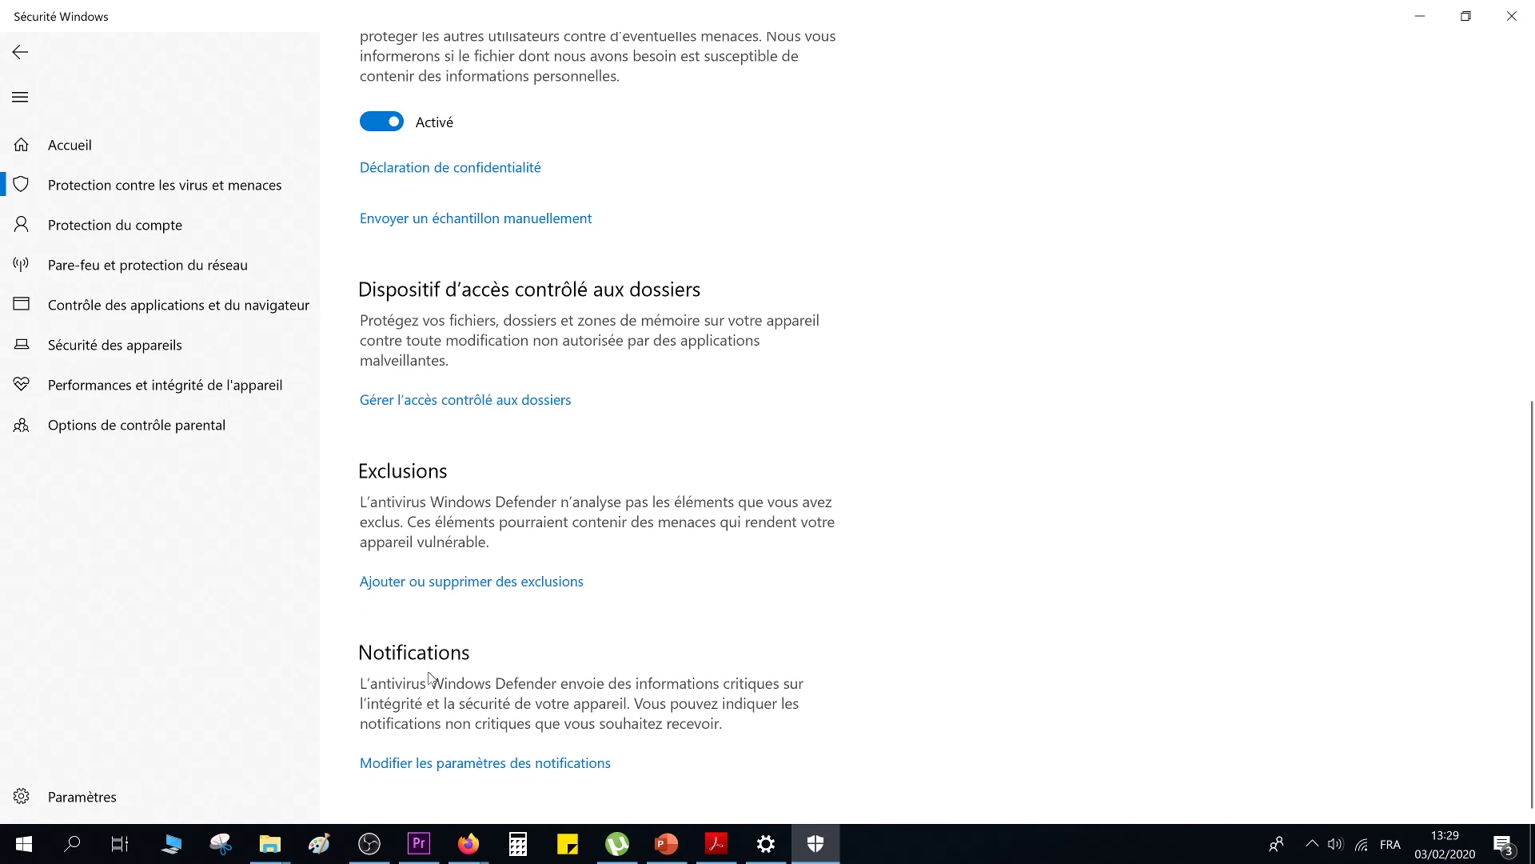
left_click(17, 54)
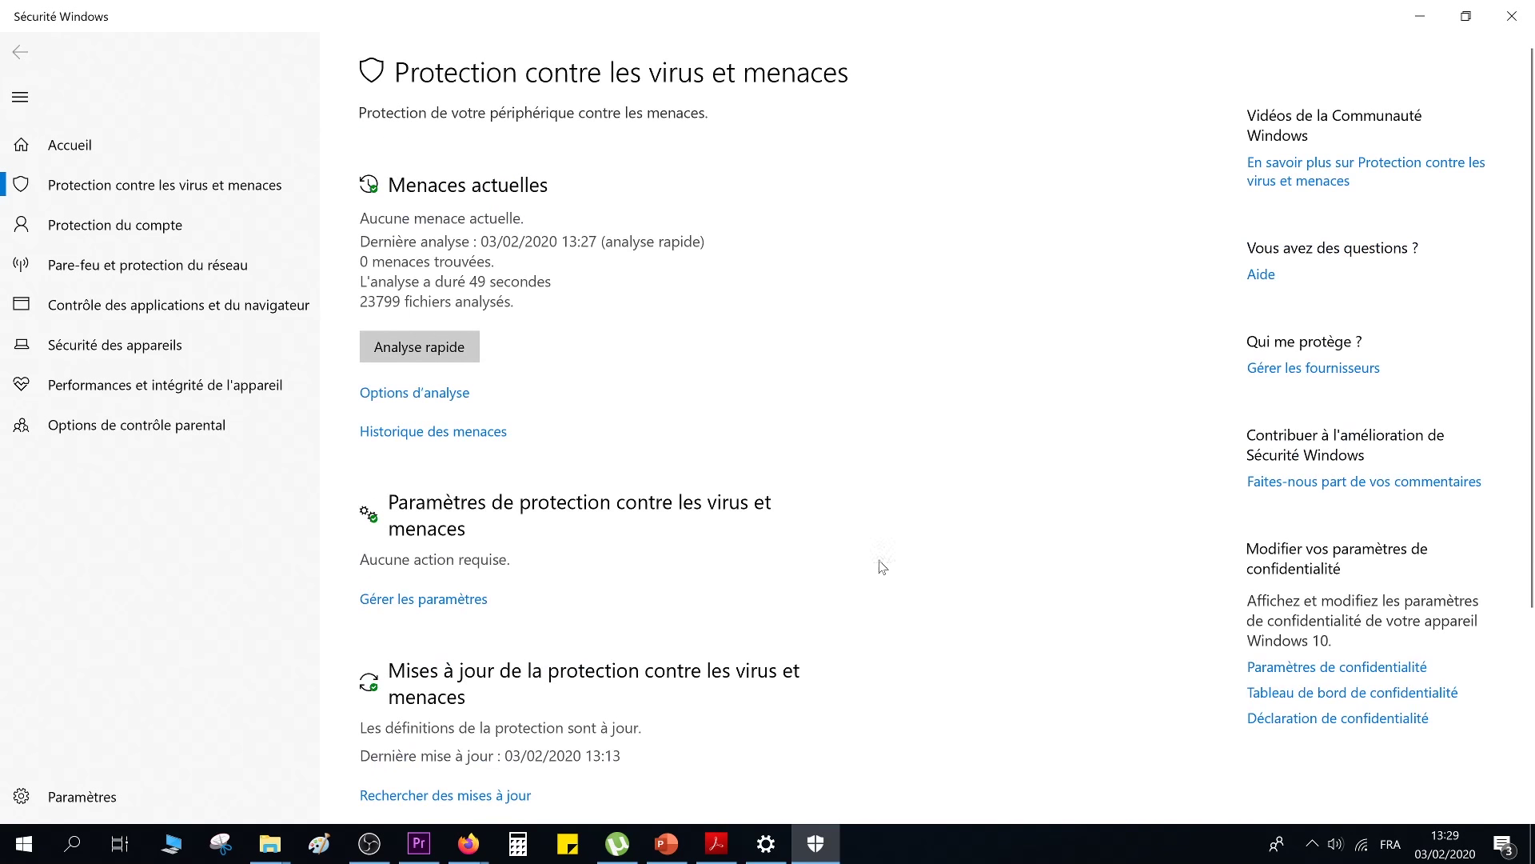
View the threat definition details on the Mises à jour de la protection page and return to the overview
scroll(882, 567, "down", 3)
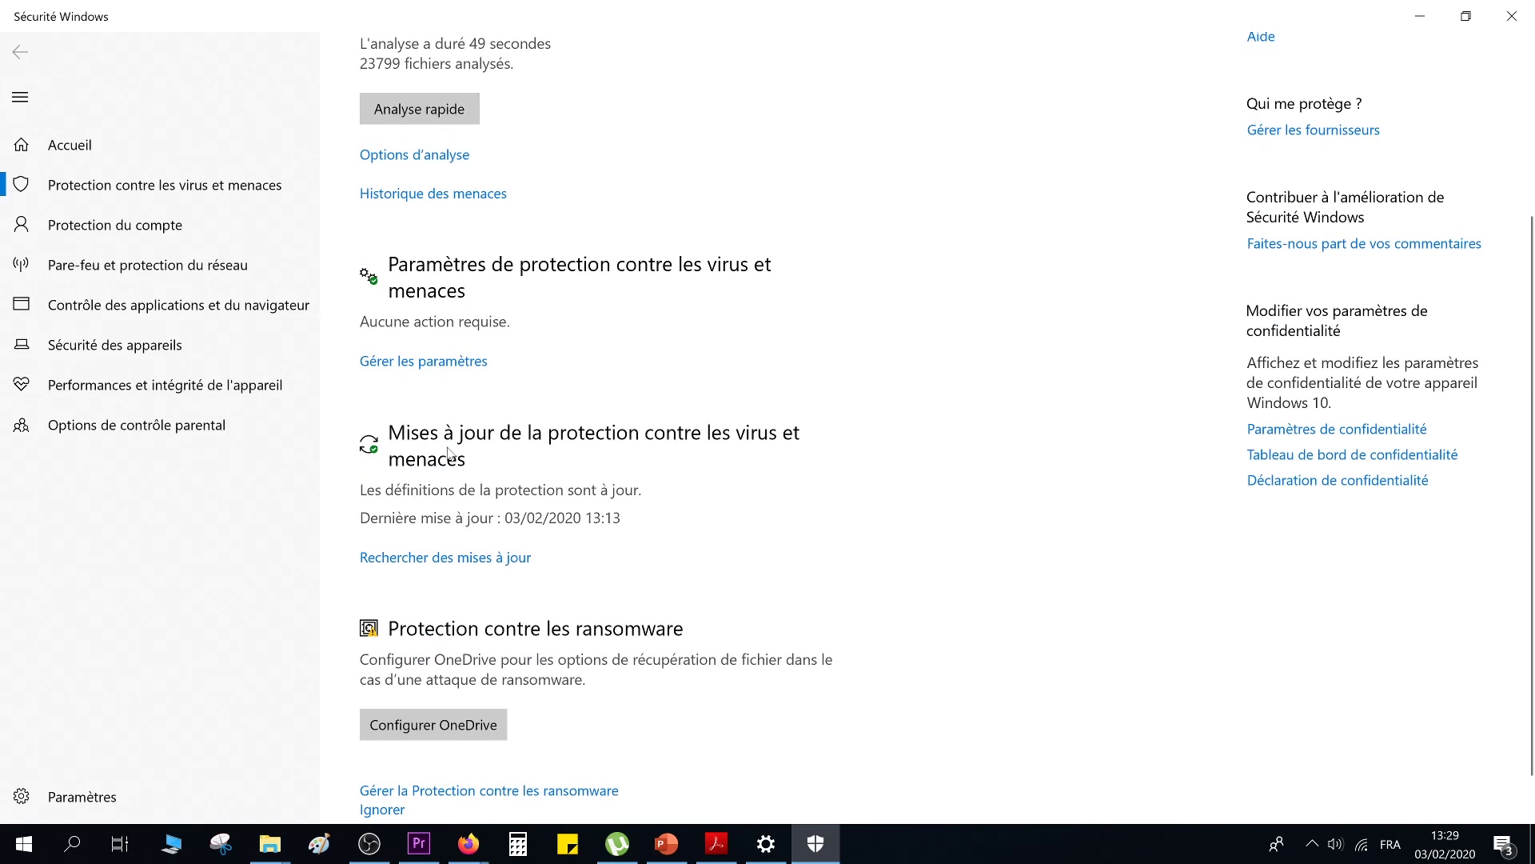
scroll(573, 455, "up", 3)
scroll(573, 456, "down", 3)
left_click(463, 558)
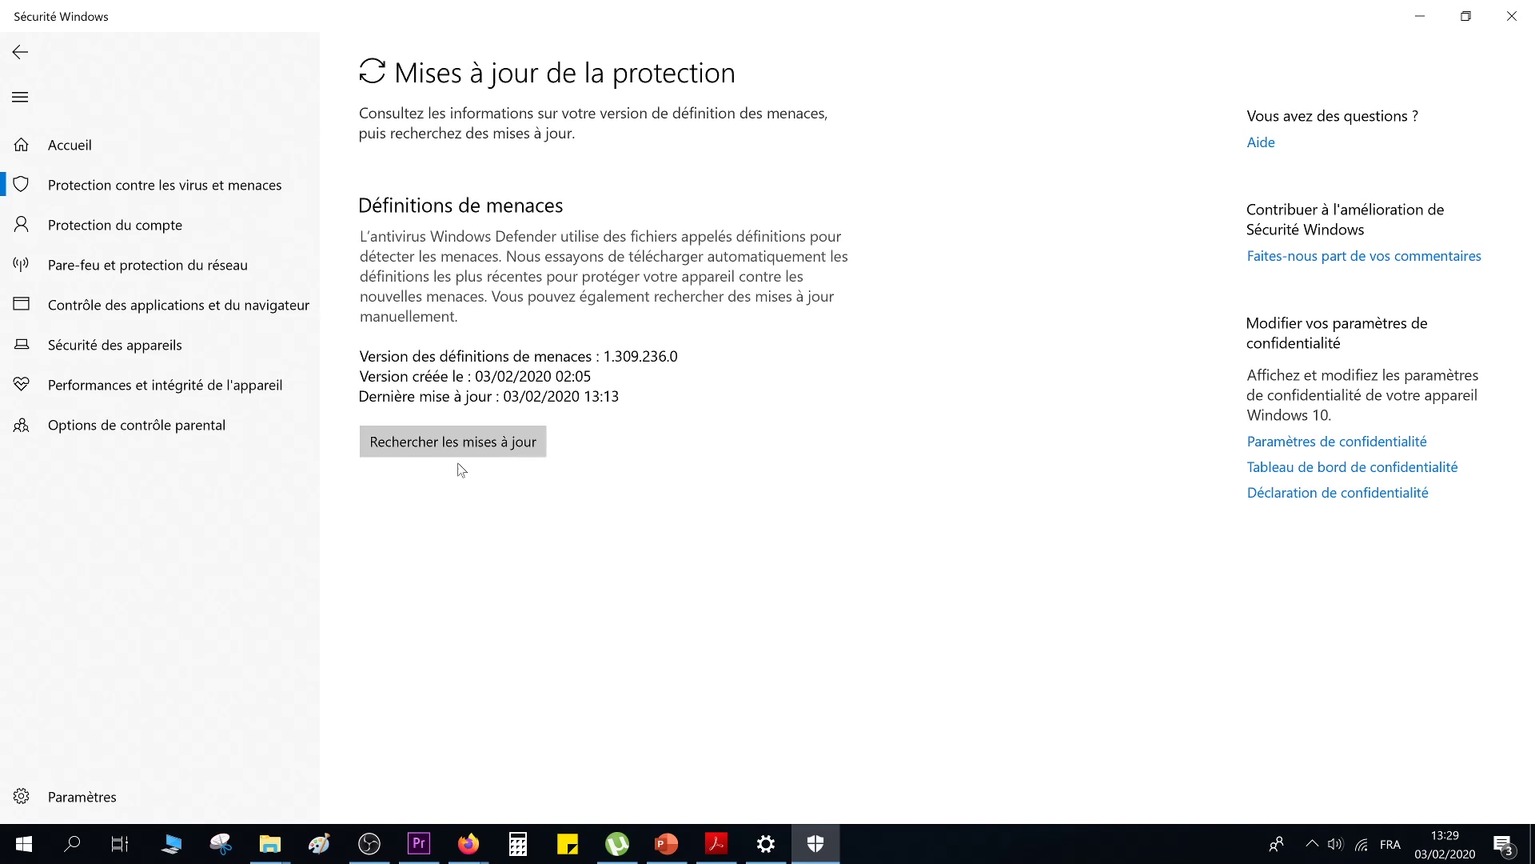
left_click(17, 64)
View the OneDrive setup offered under Protection contre les ransomware, close it without signing in and minimize the security window
scroll(520, 560, "down", 2)
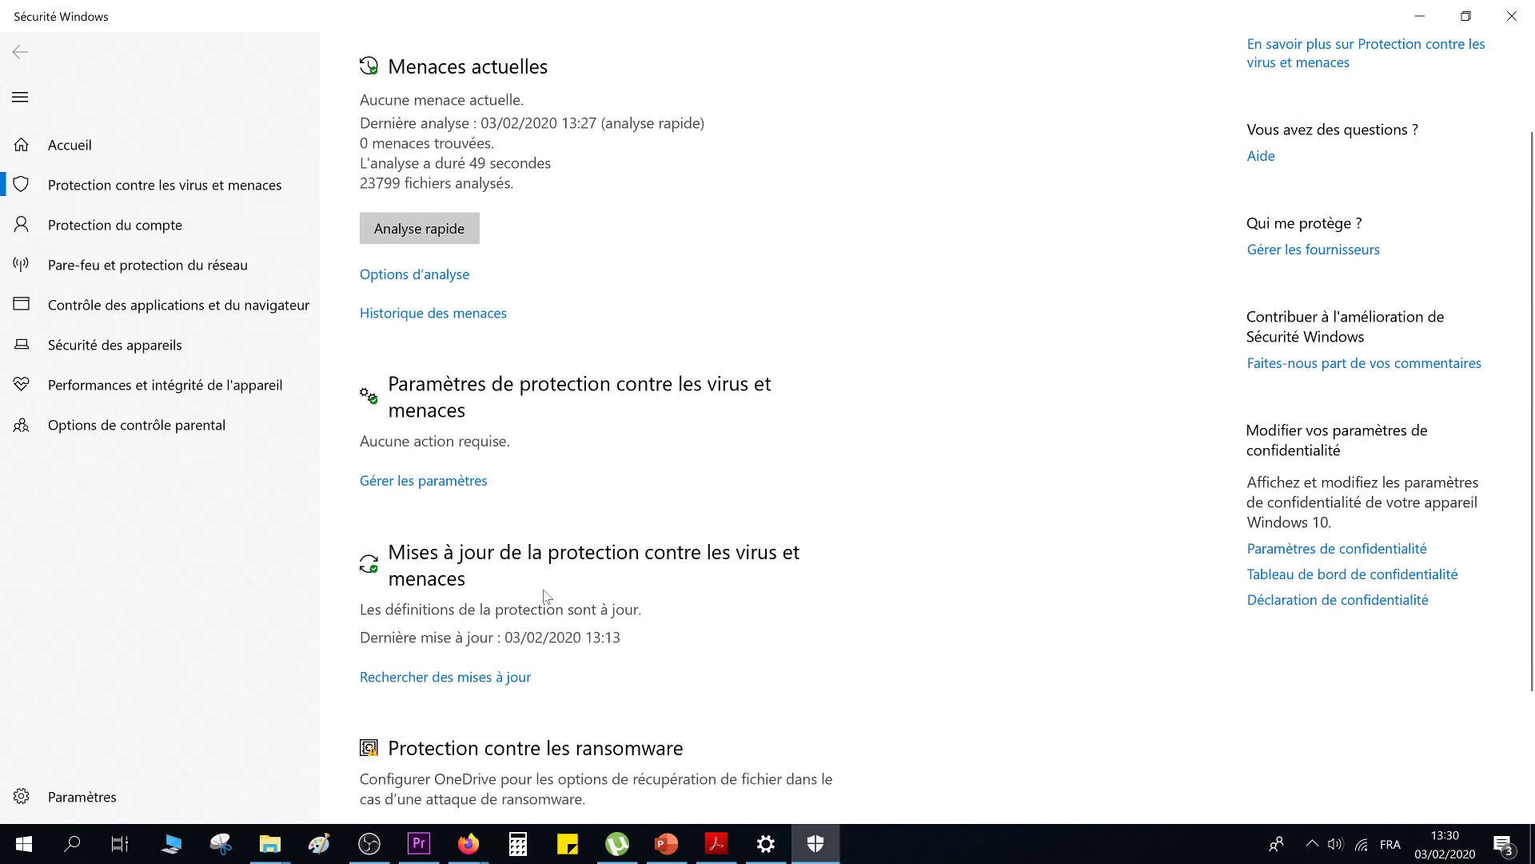
scroll(624, 543, "down", 2)
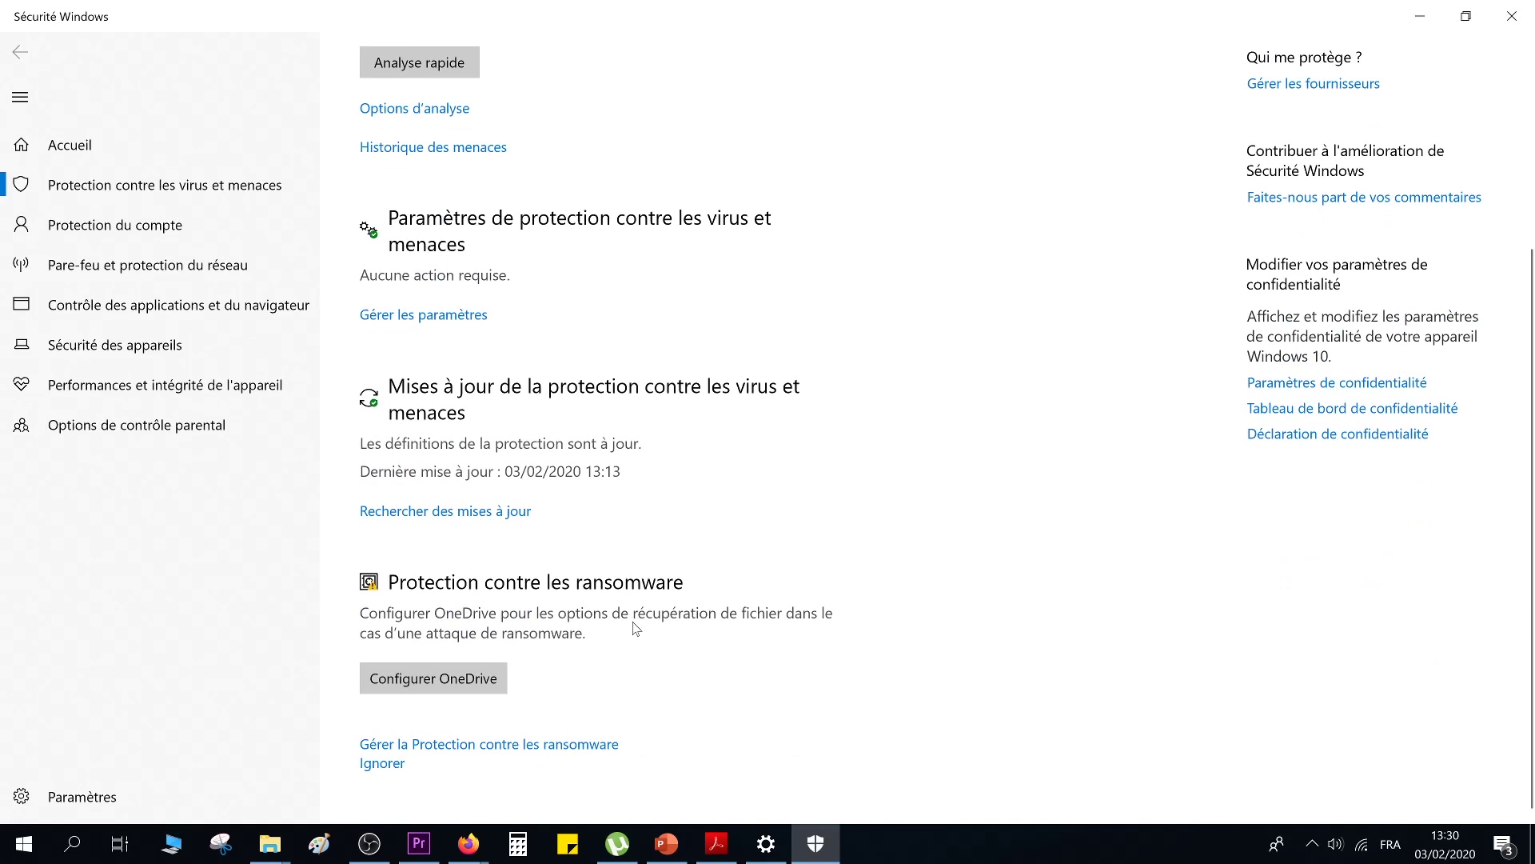
left_click(446, 686)
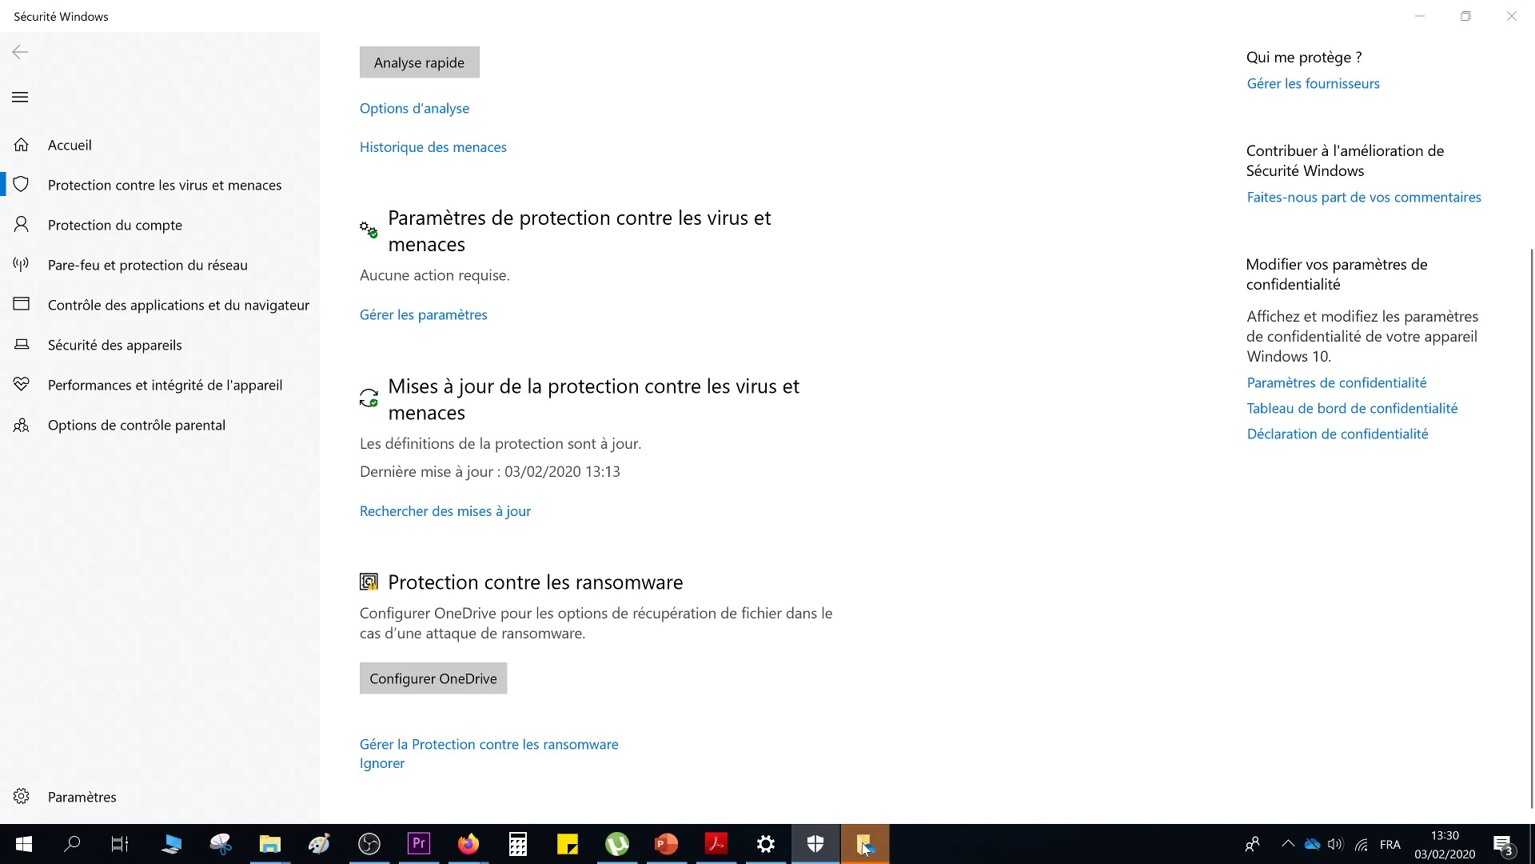
left_click(865, 845)
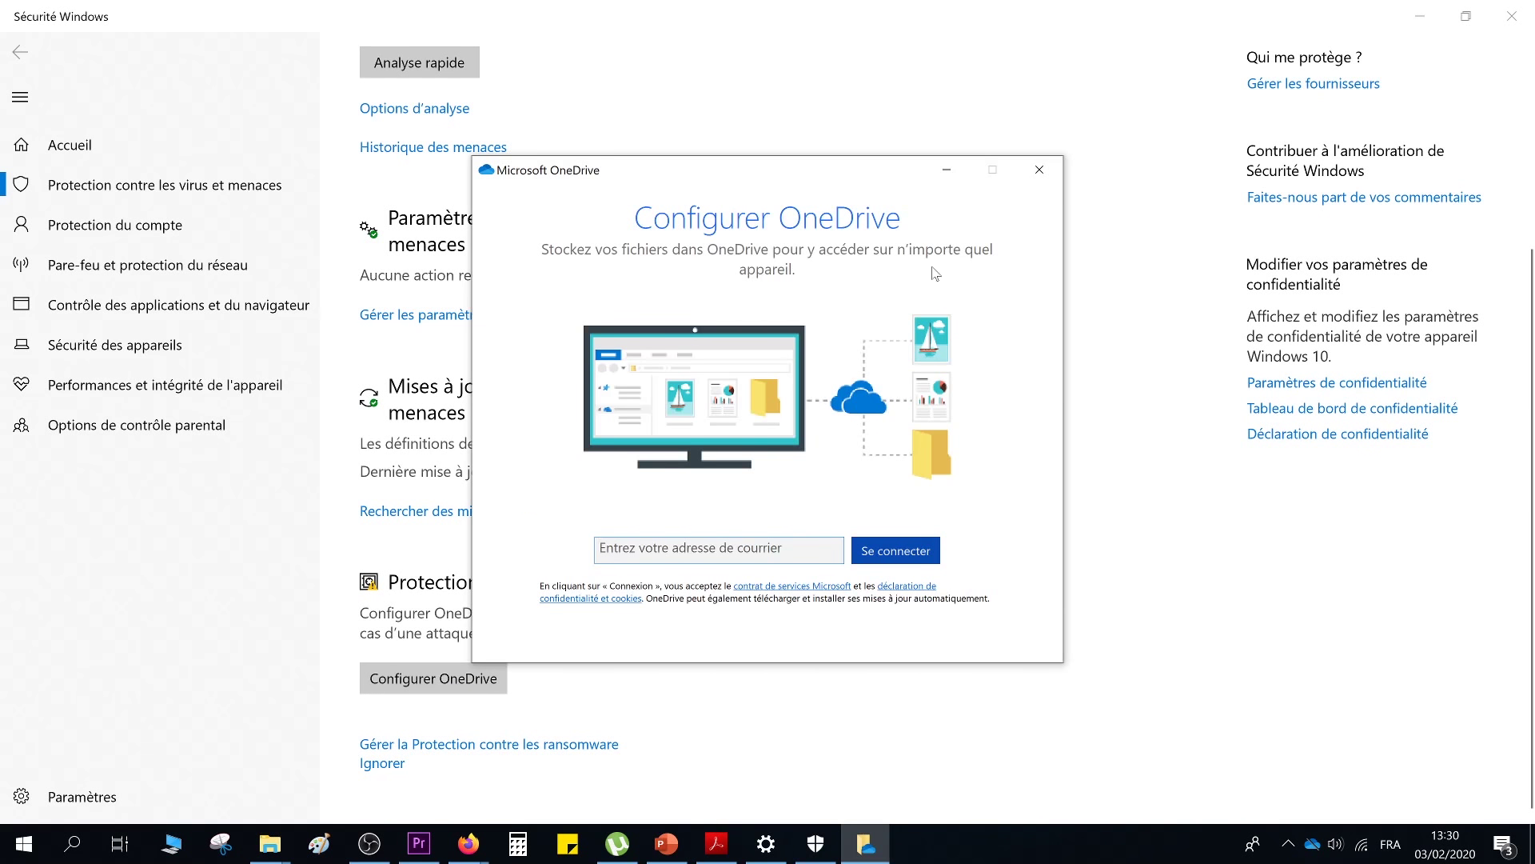
left_click(1039, 170)
left_click(1422, 16)
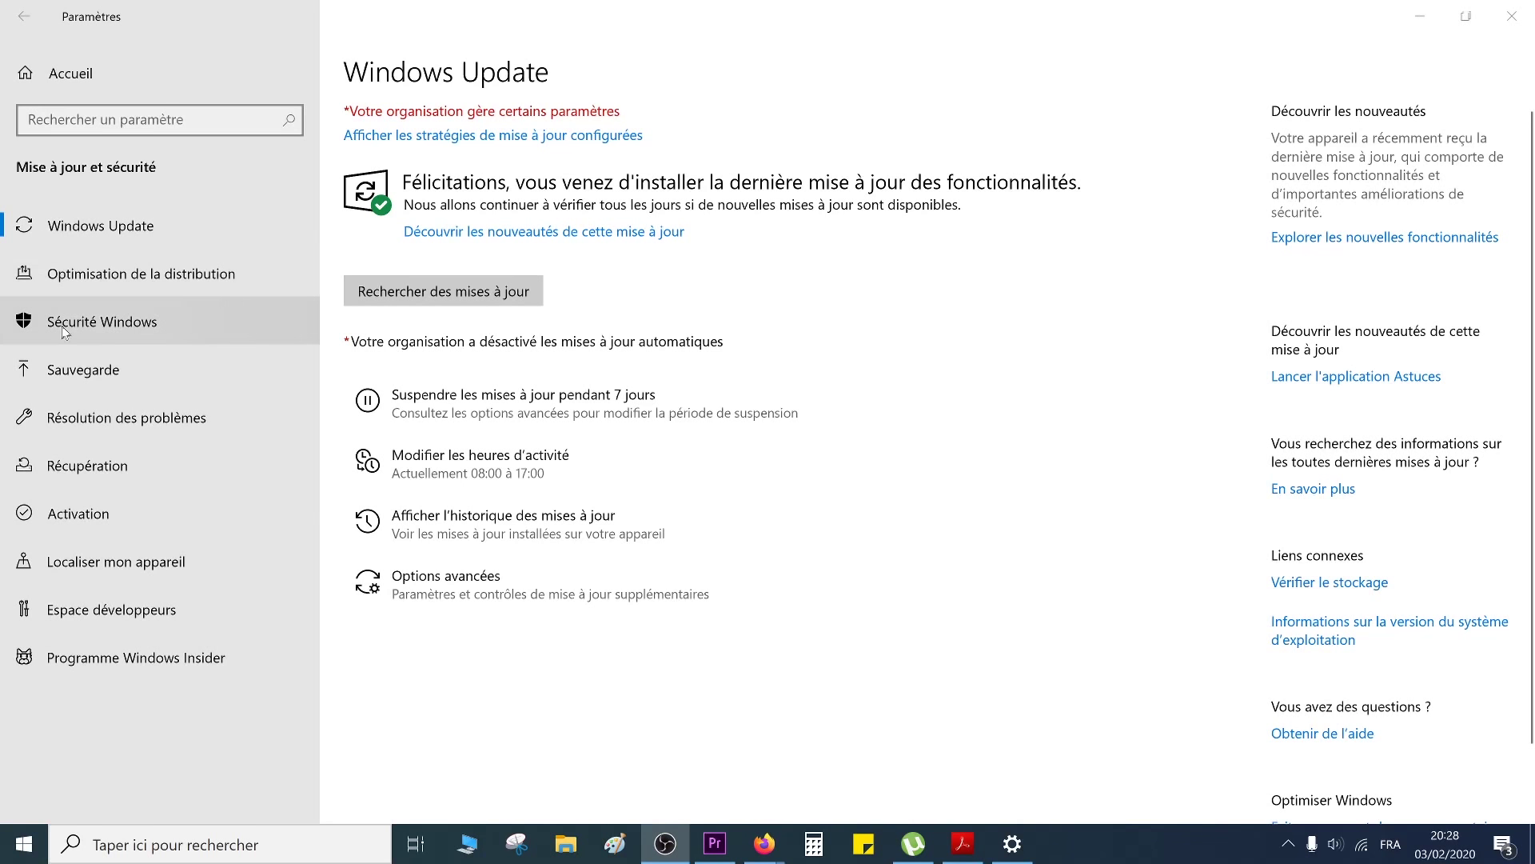
View the Protection du compte page in Sécurité Windows and open the sign-in options management for Windows Hello
left_click(164, 329)
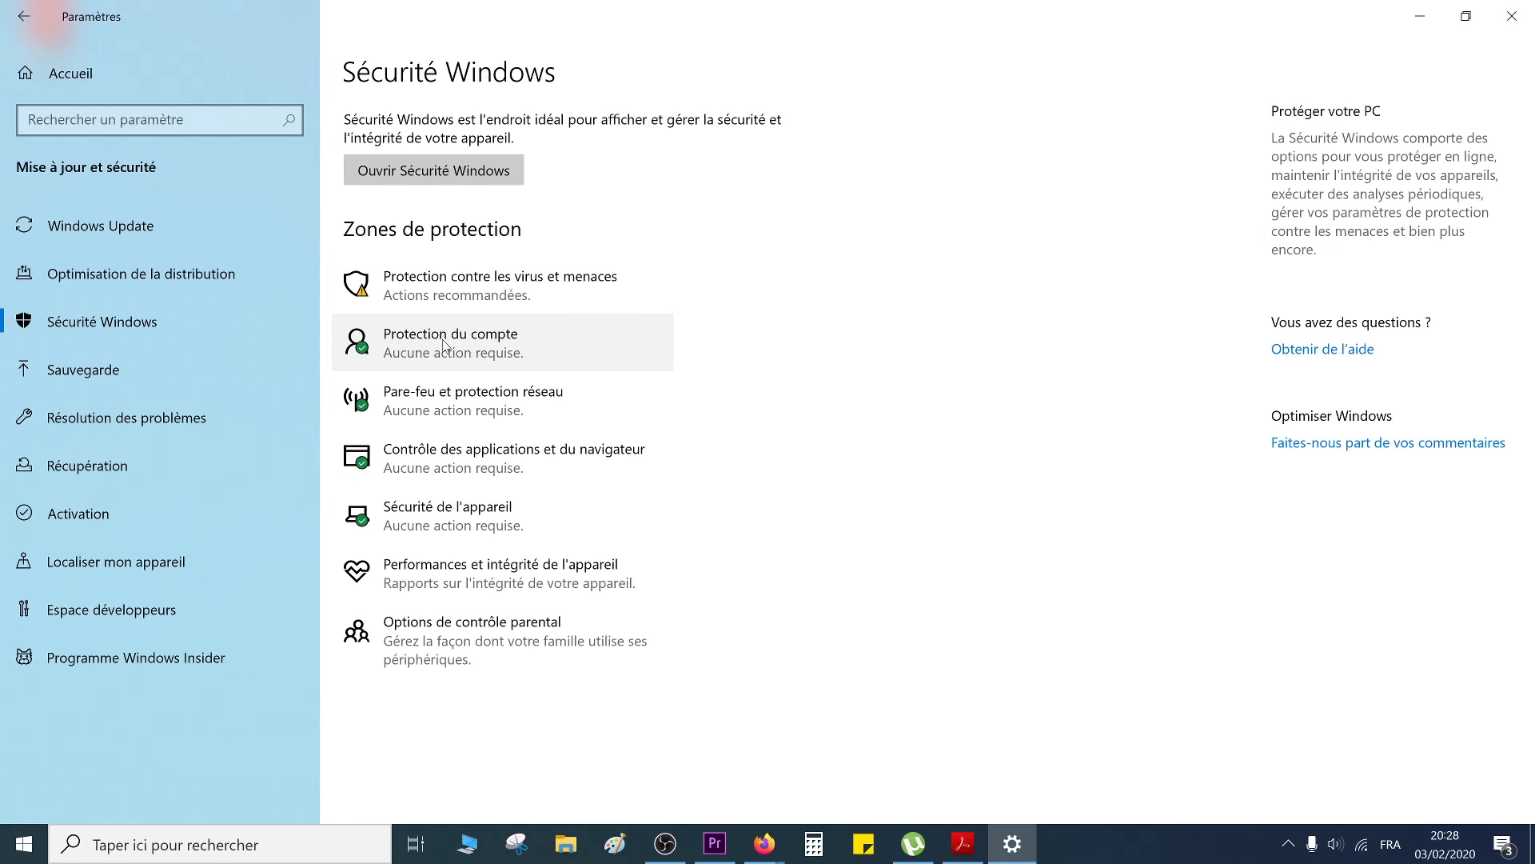
left_click(480, 359)
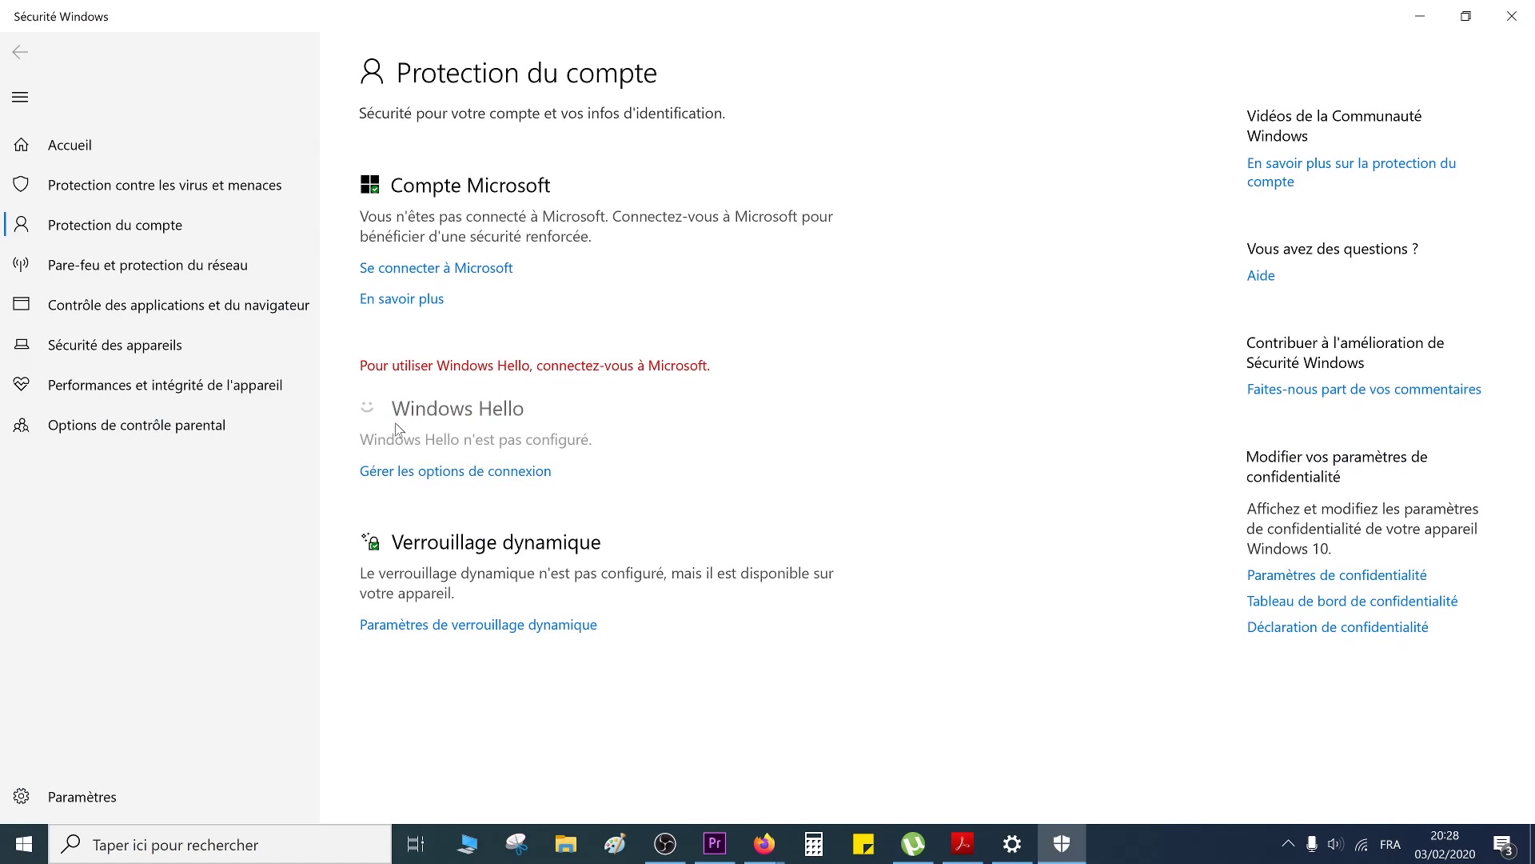
left_click(467, 475)
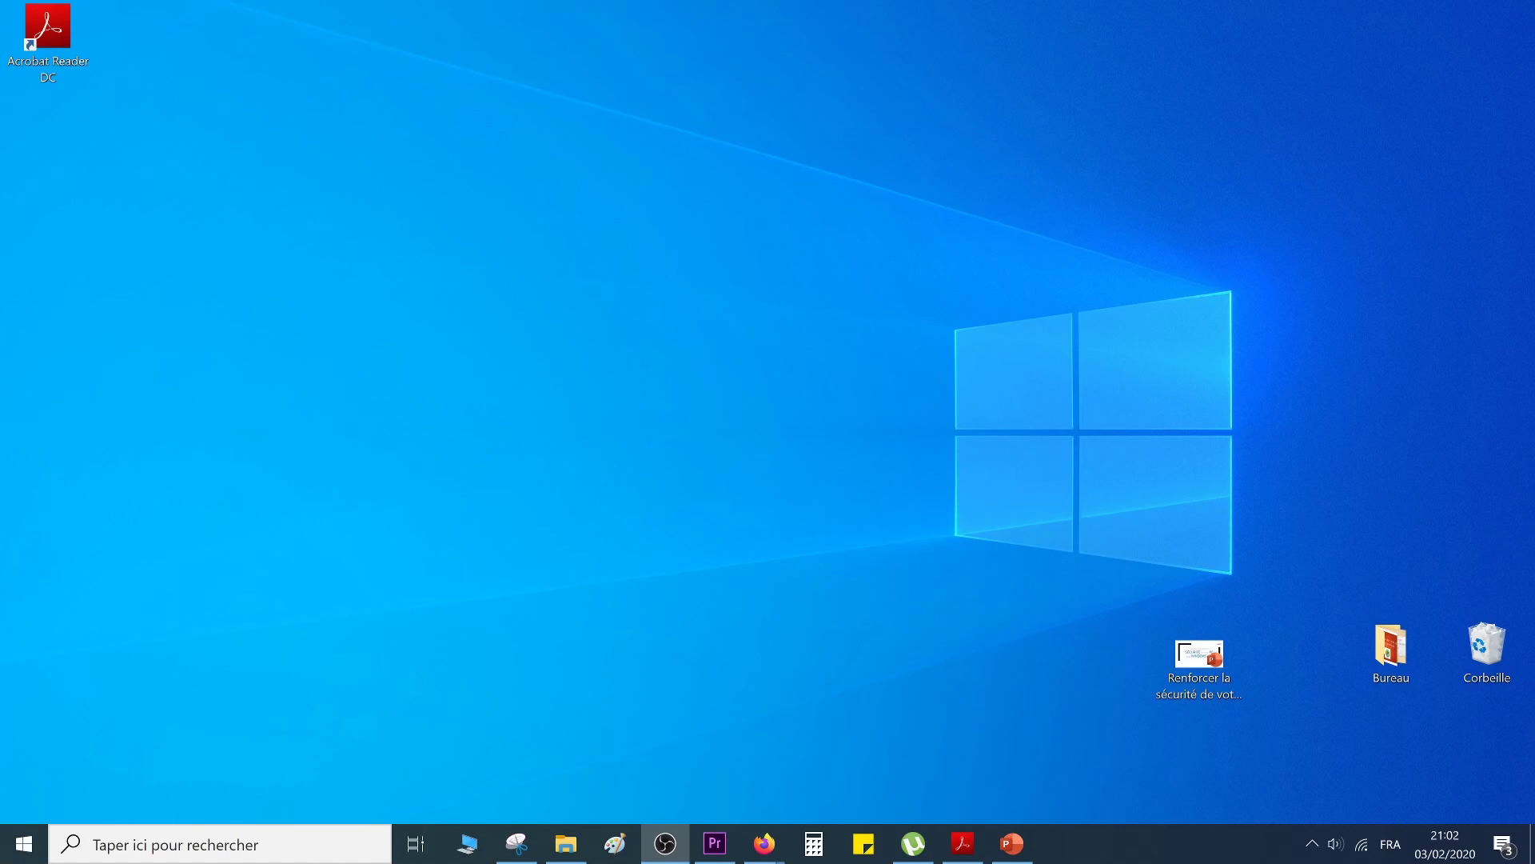
Open the screen saver settings from the Écran de verrouillage page of the desktop personalization settings
right_click(822, 336)
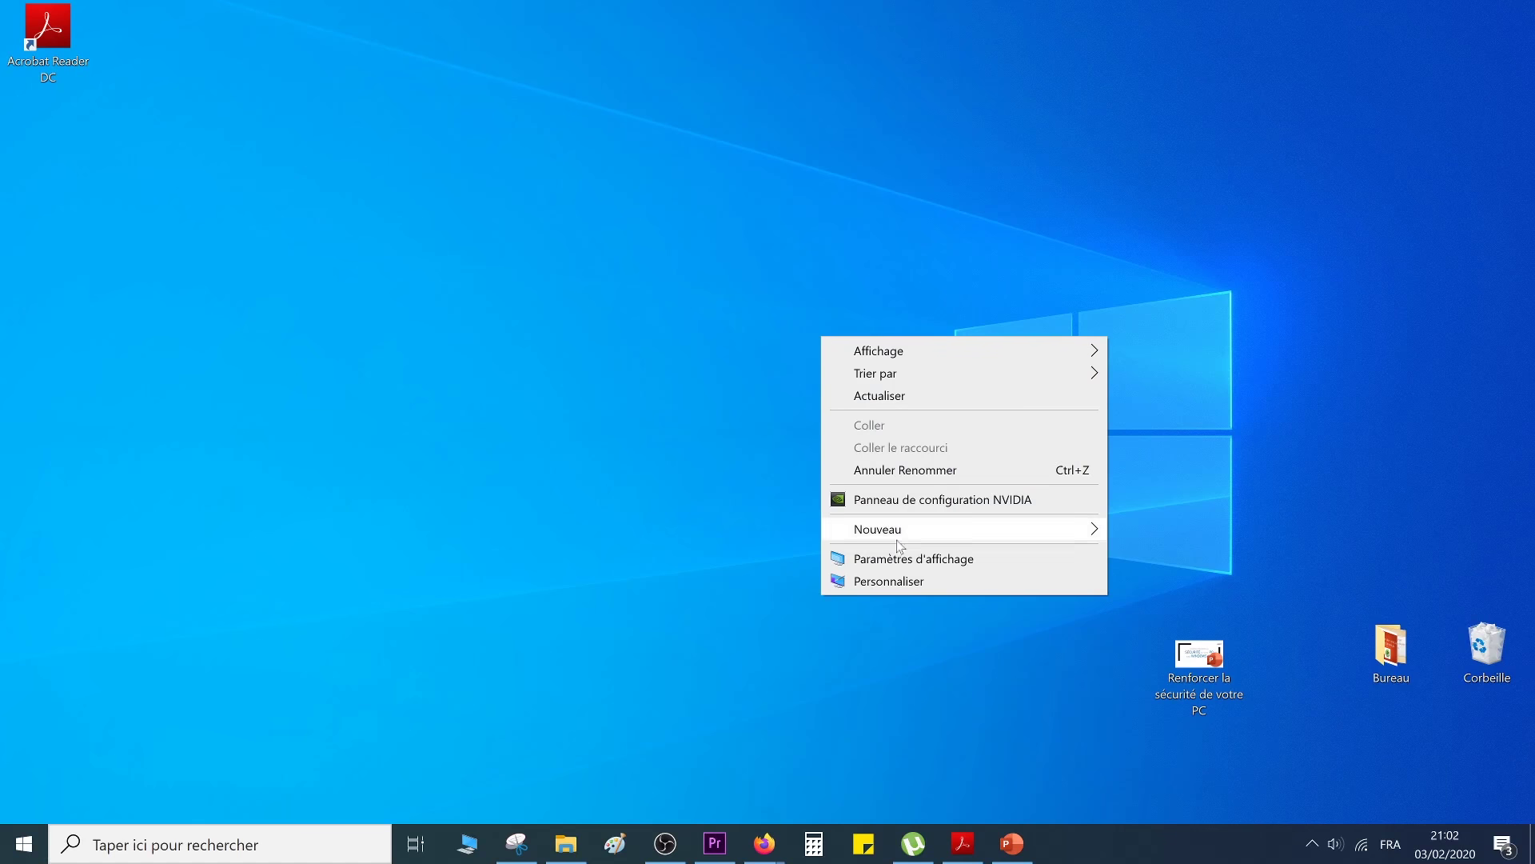
left_click(885, 585)
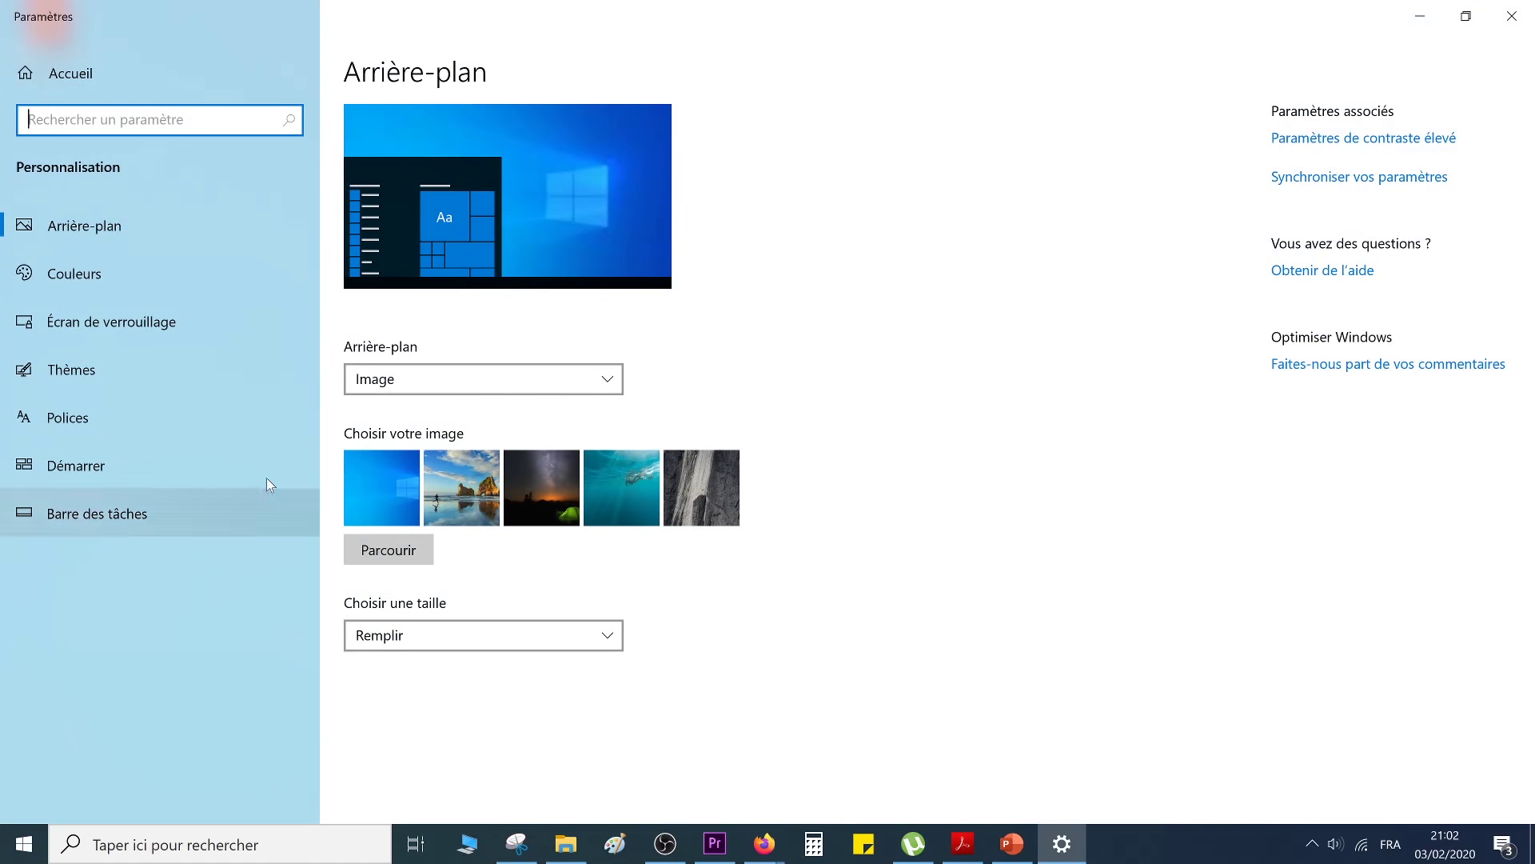
left_click(167, 324)
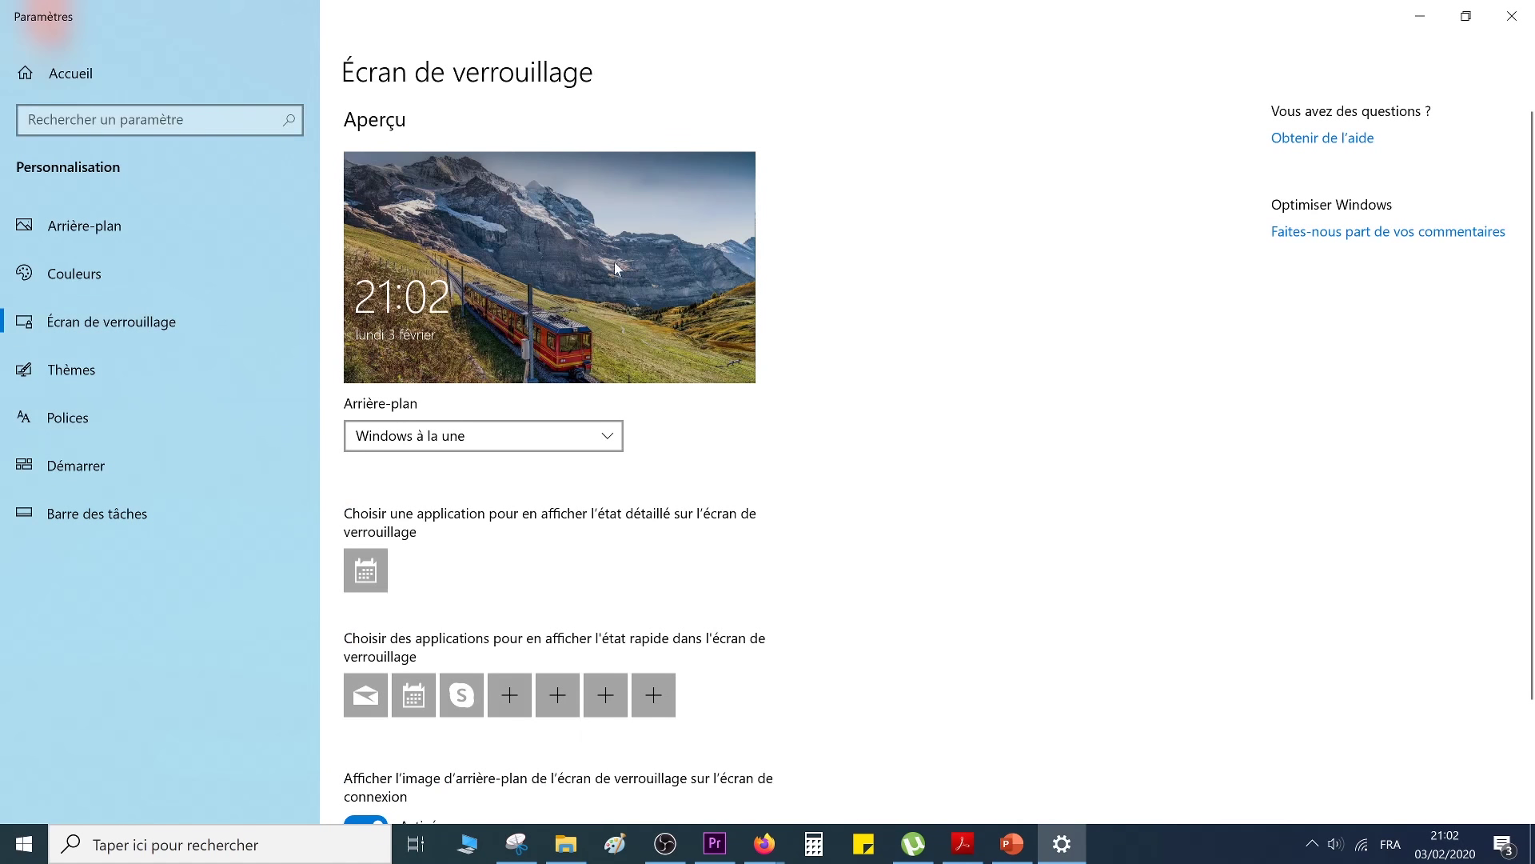
scroll(741, 546, "down", 2)
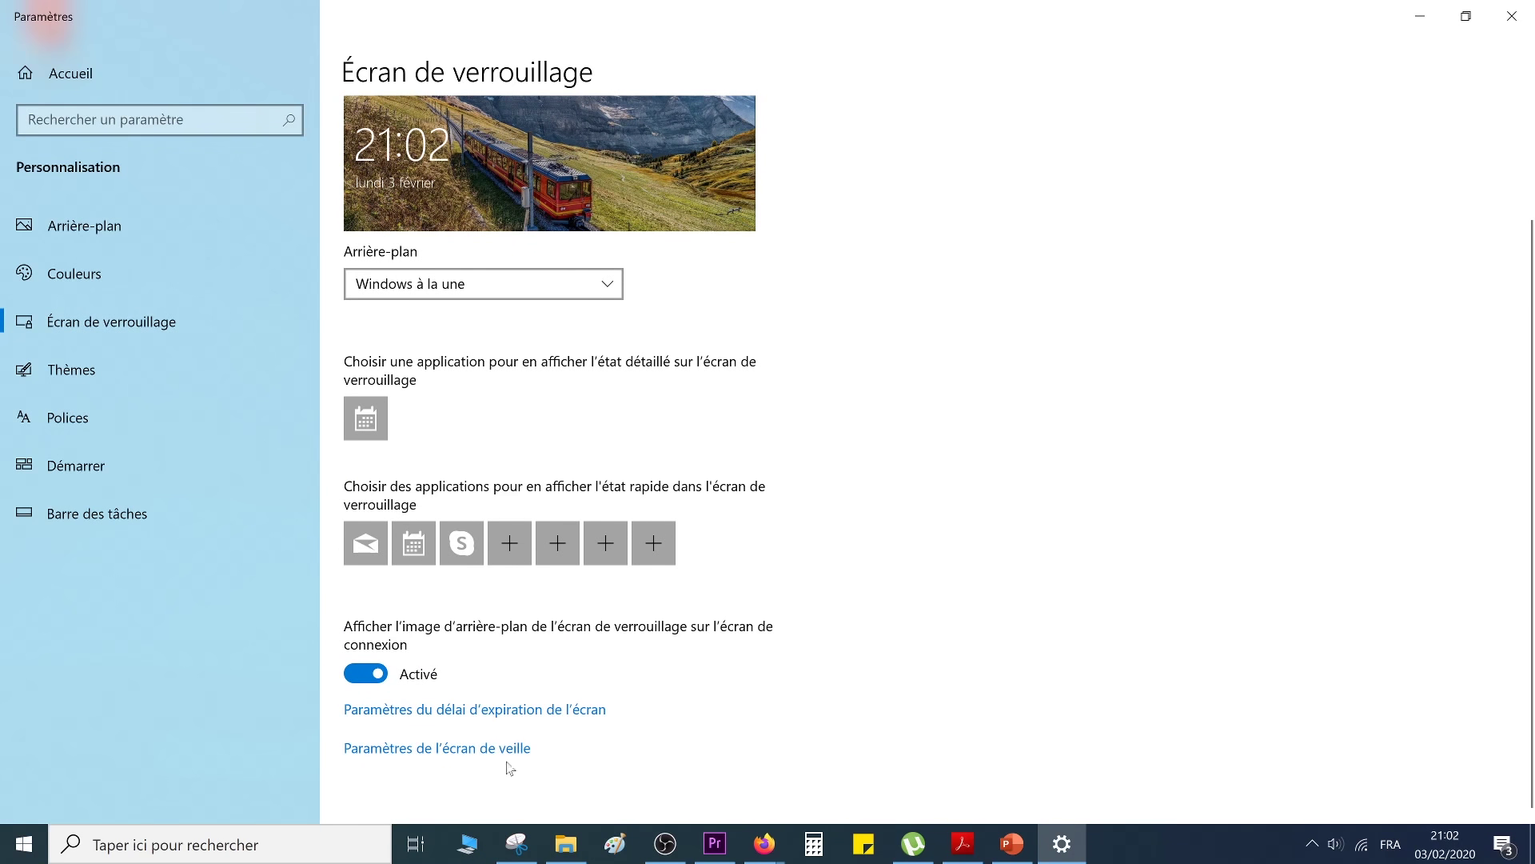
left_click(464, 757)
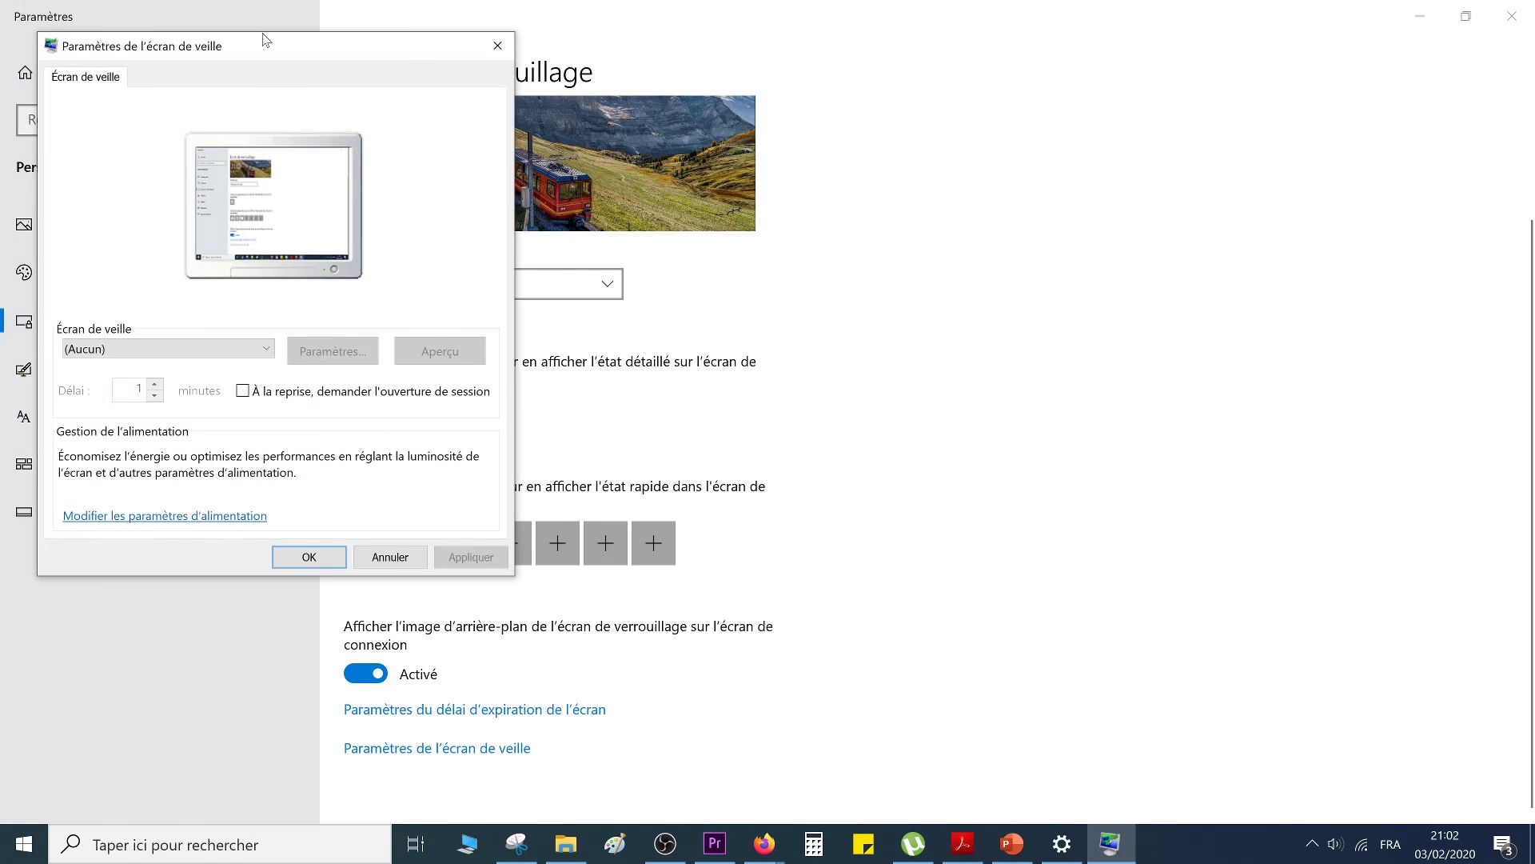
Require sign-in on resume in the screen saver settings, raise the delay above one minute and apply the changes
left_click_drag(267, 48, 758, 64)
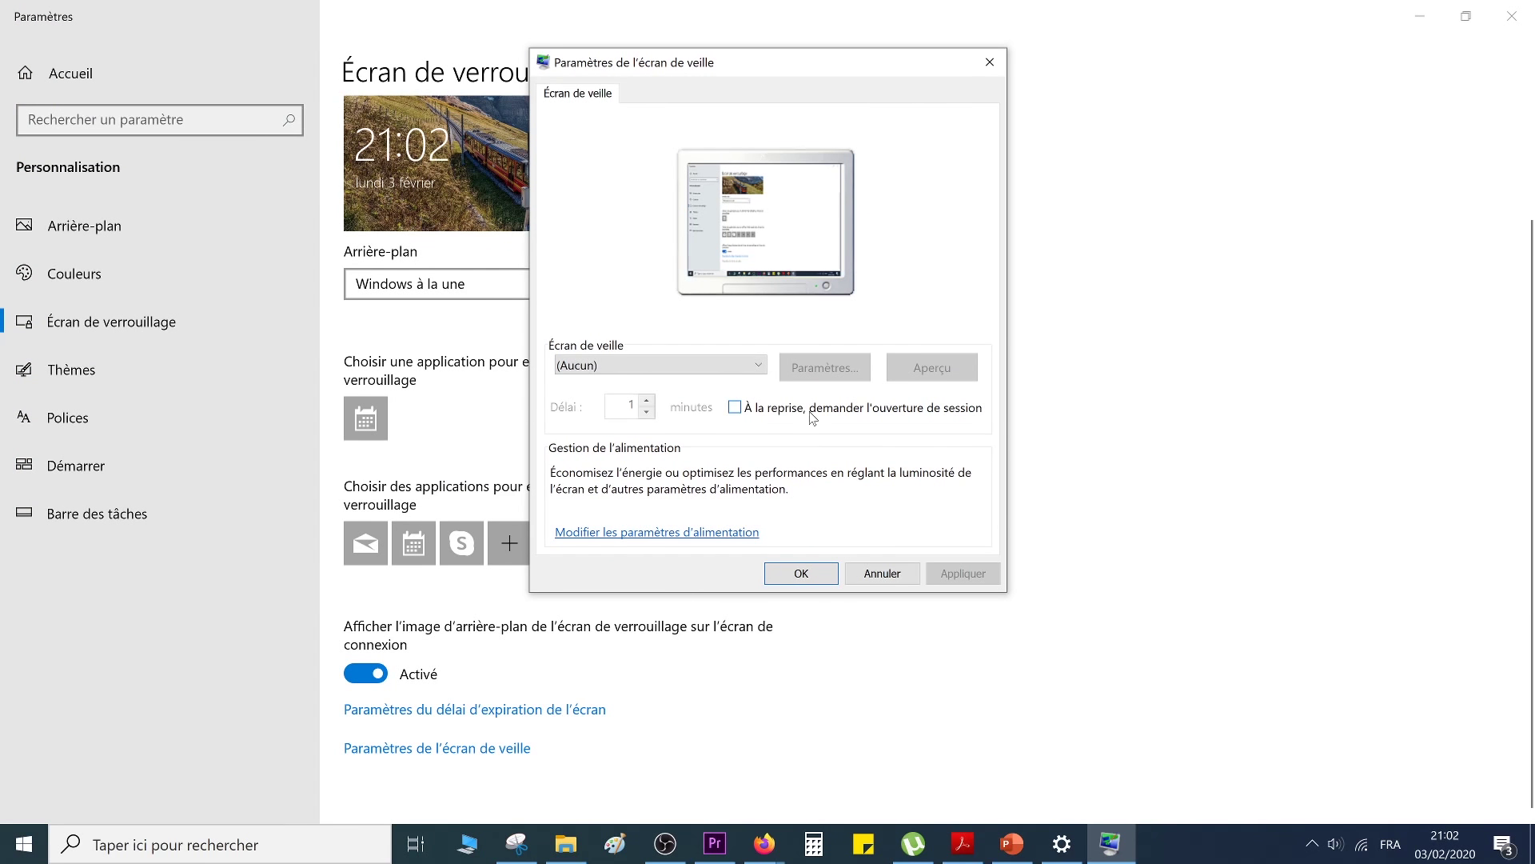
left_click(738, 408)
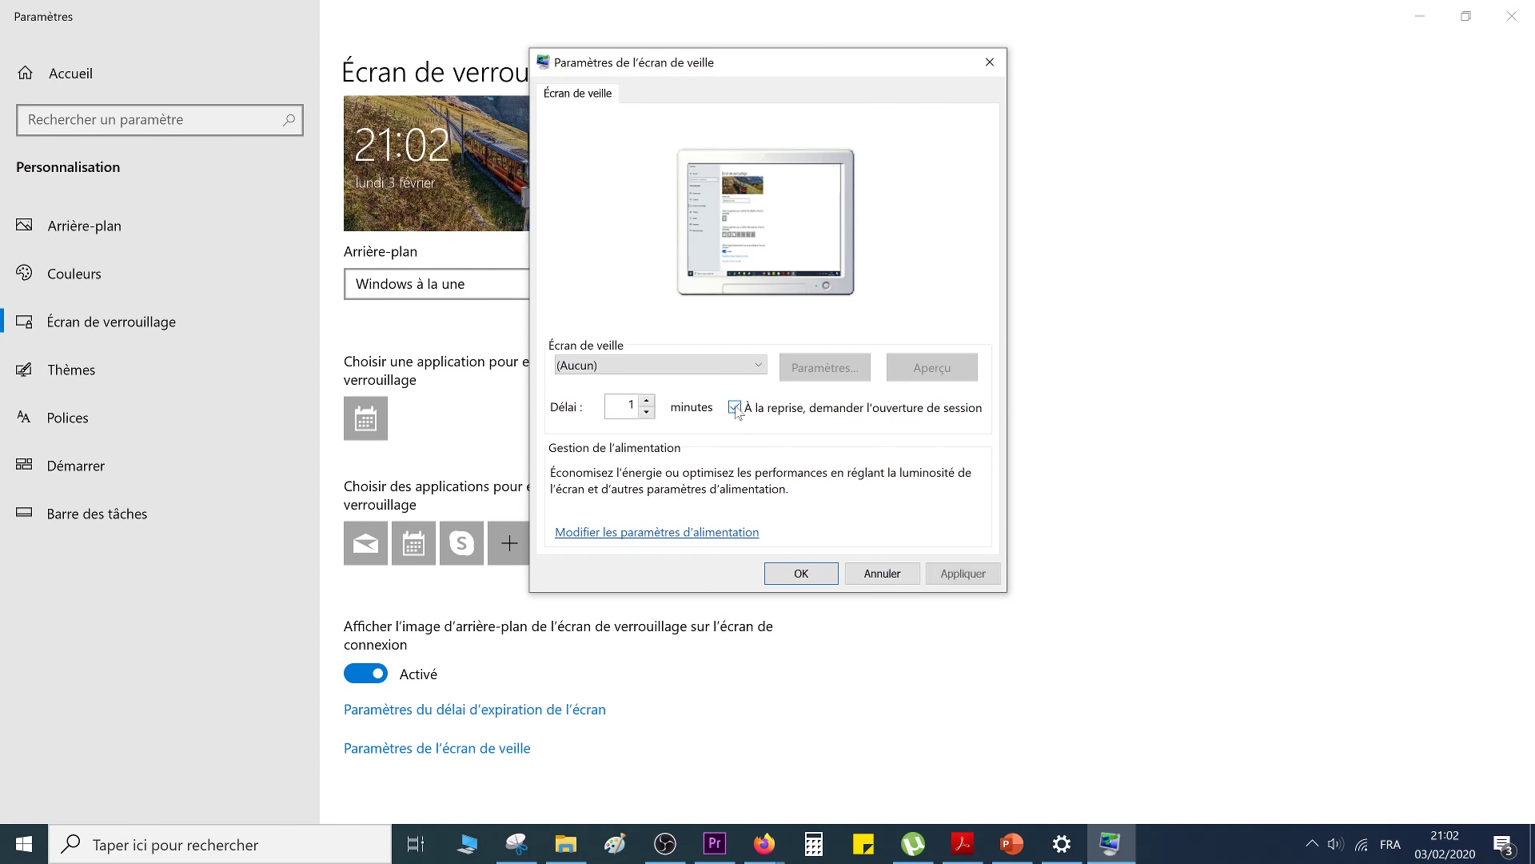
left_click(648, 403)
left_click(648, 402)
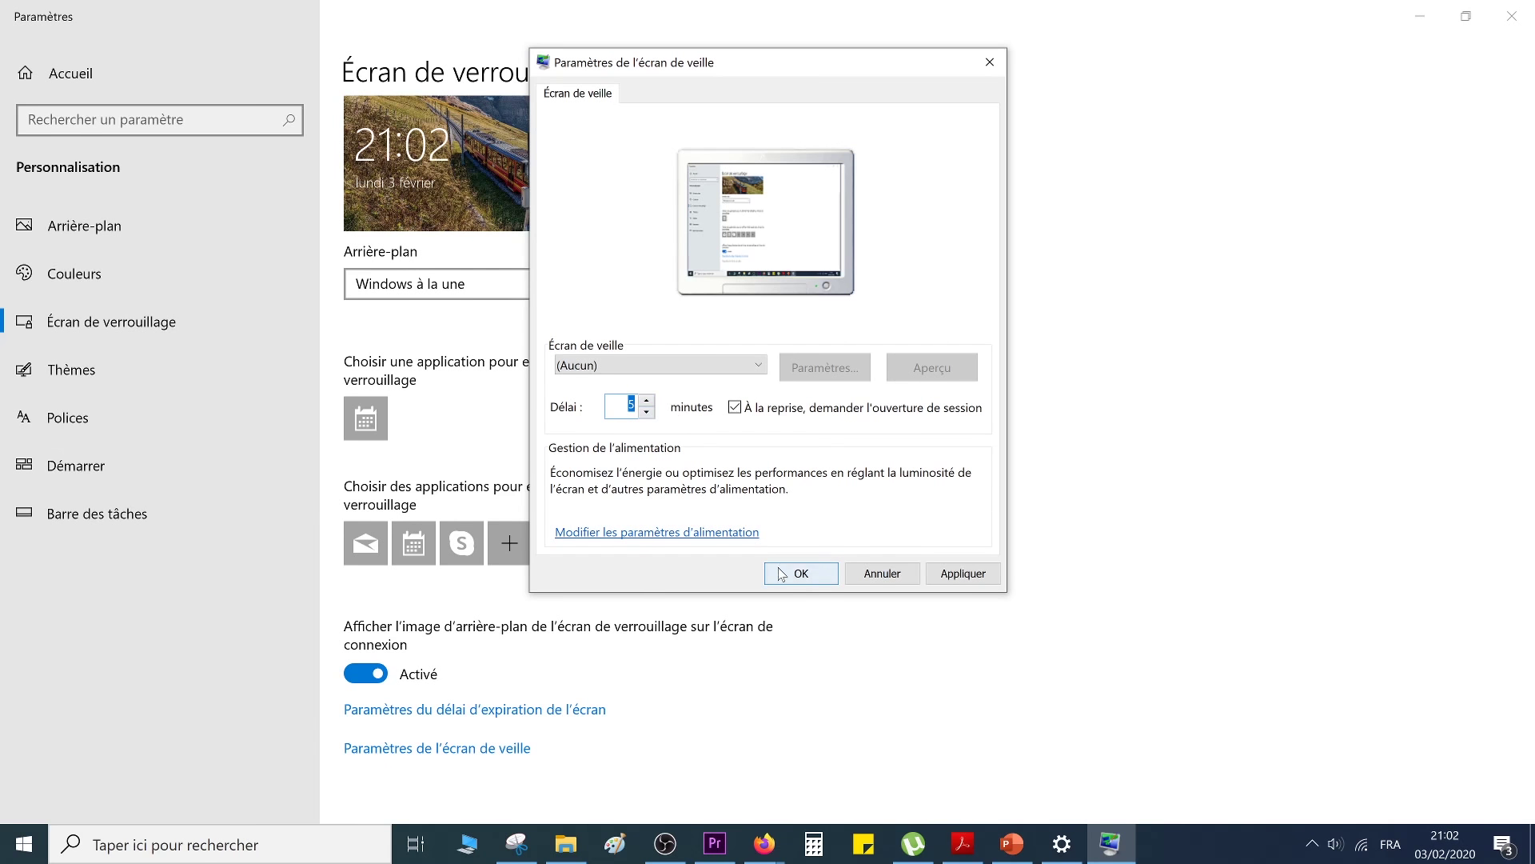
left_click(802, 572)
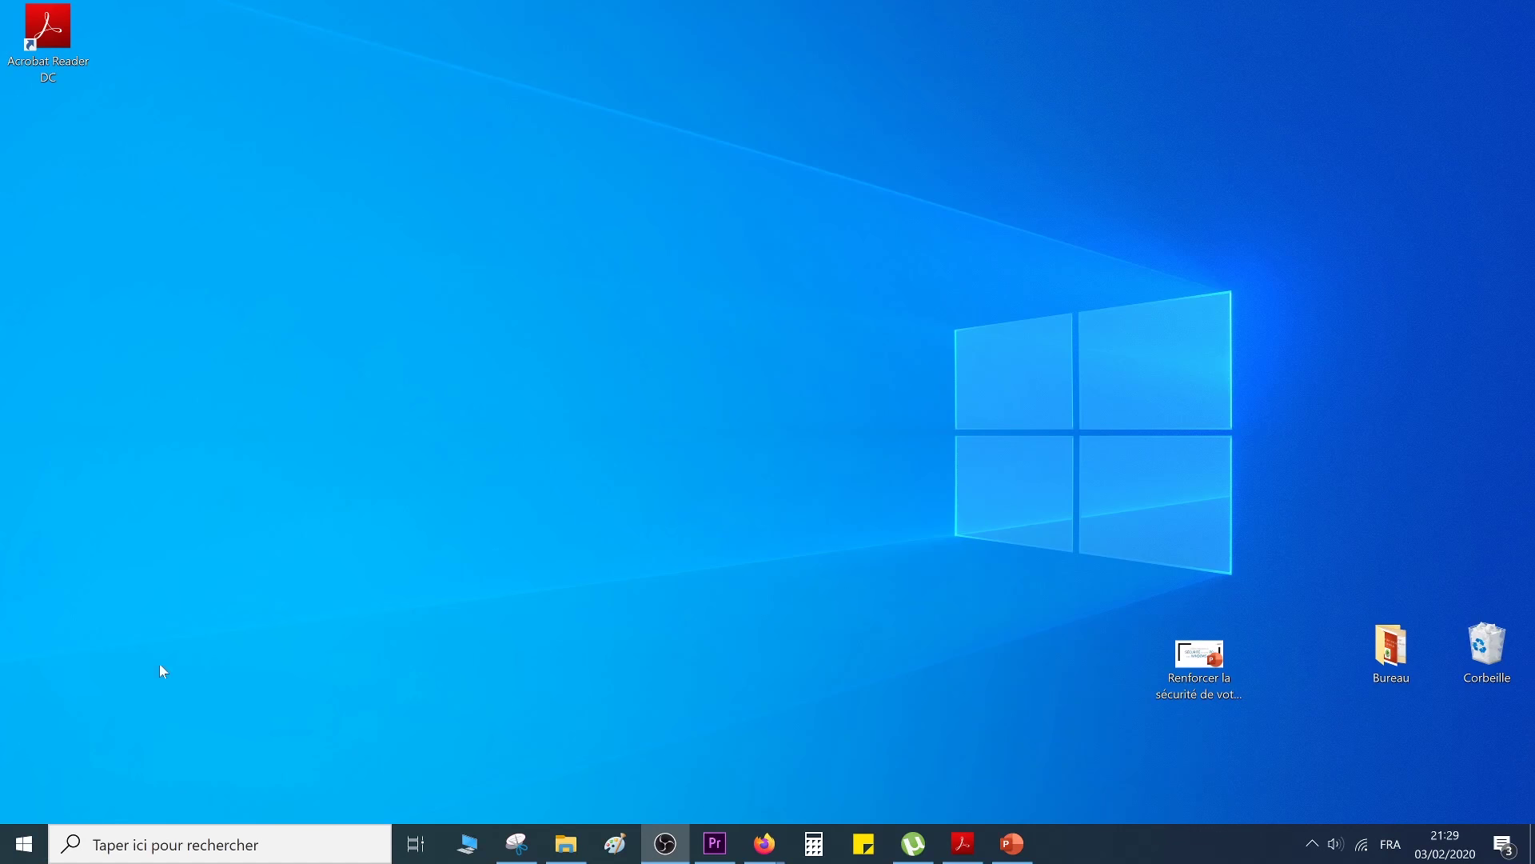
Open the Applications et fonctionnalités page in Windows settings and look through the list of installed applications
left_click(44, 850)
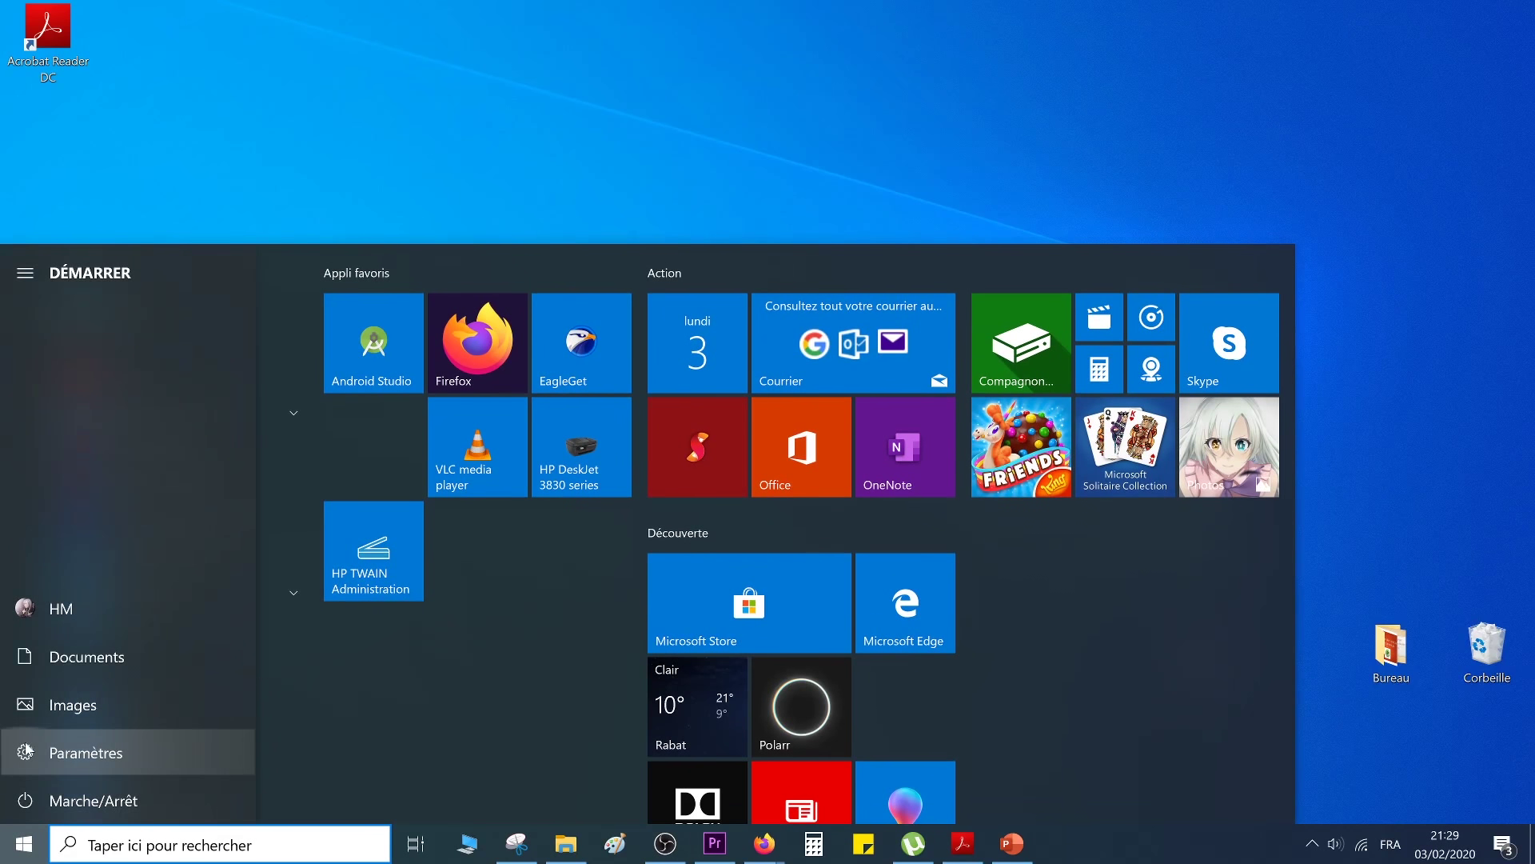
left_click(36, 752)
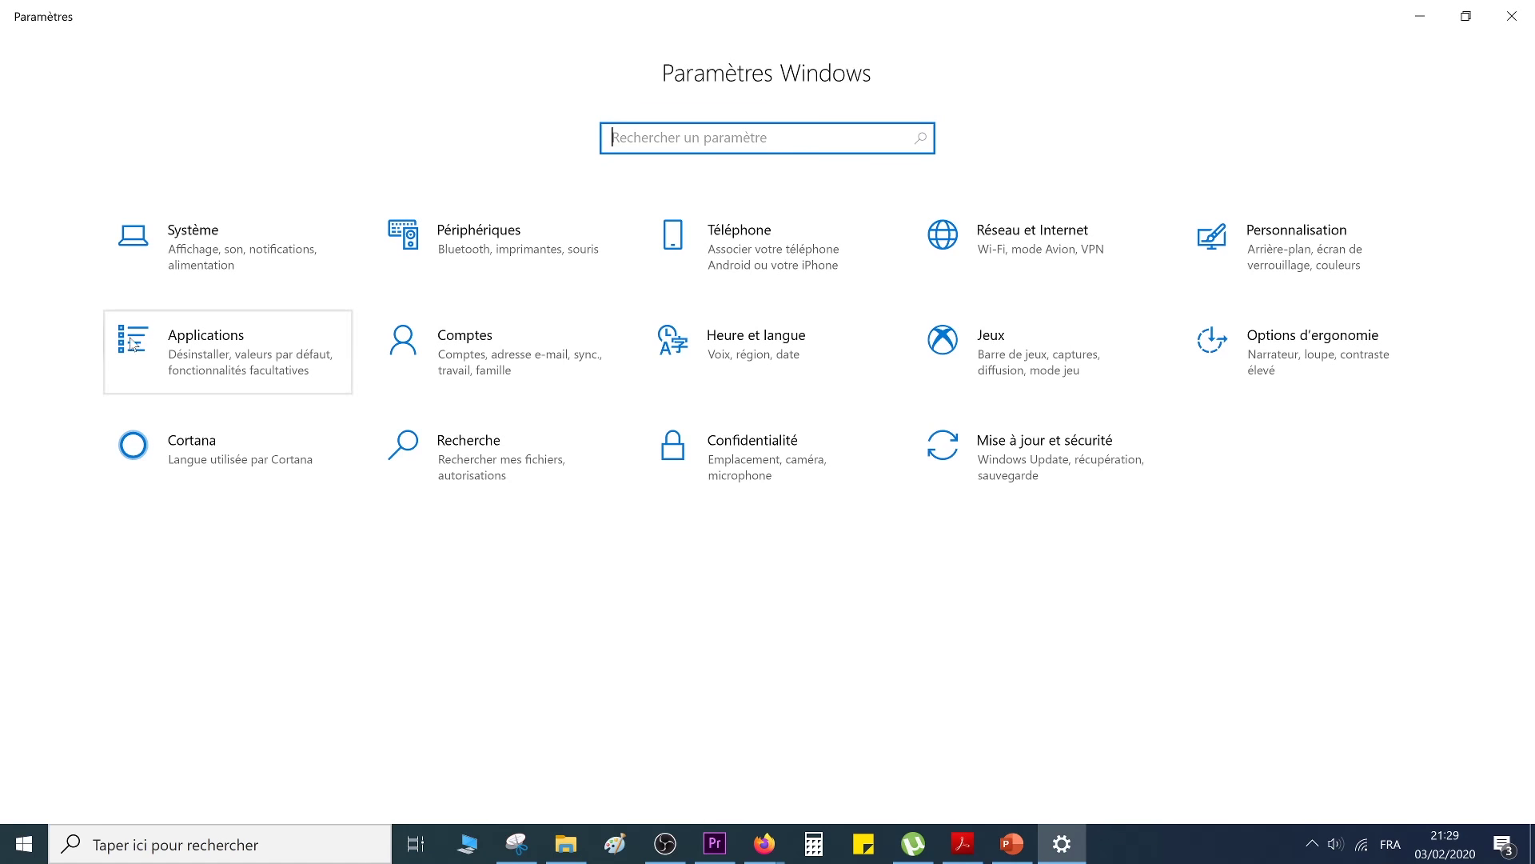
left_click(297, 364)
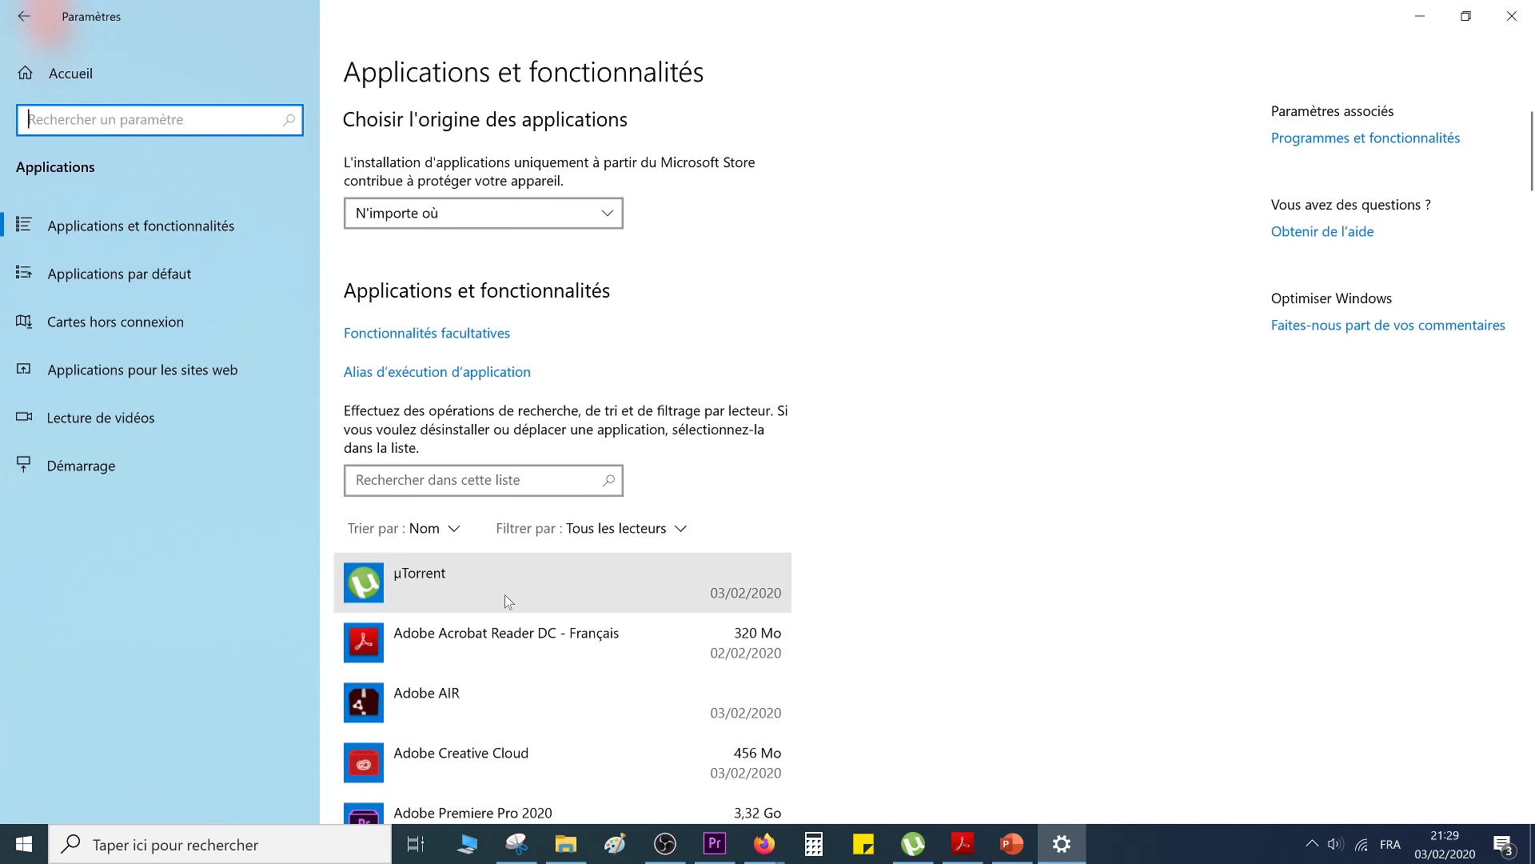
scroll(624, 671, "down", 3)
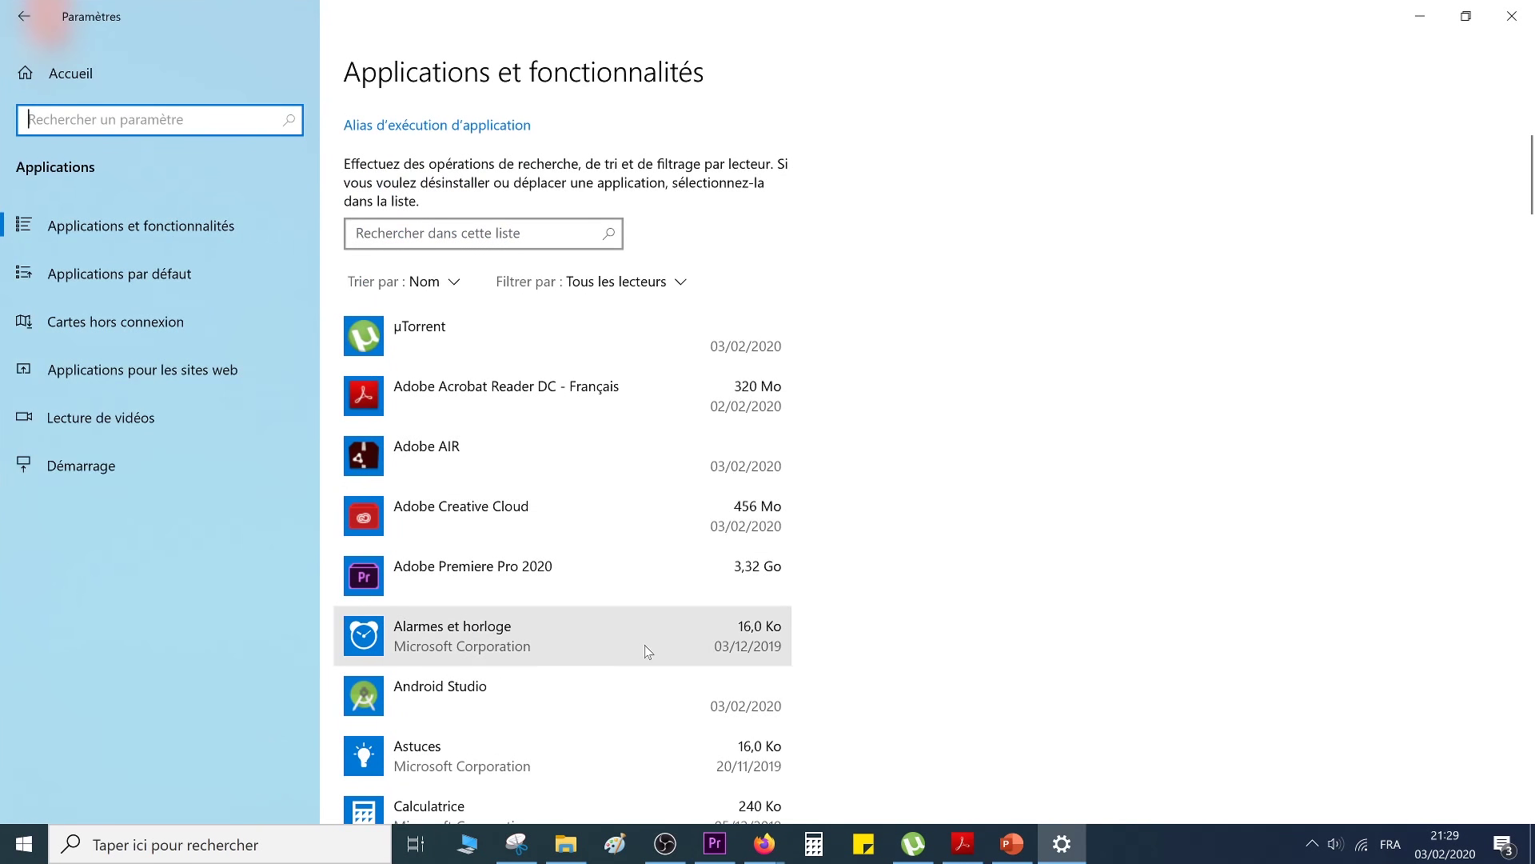
scroll(648, 650, "down", 5)
scroll(670, 712, "up", 8)
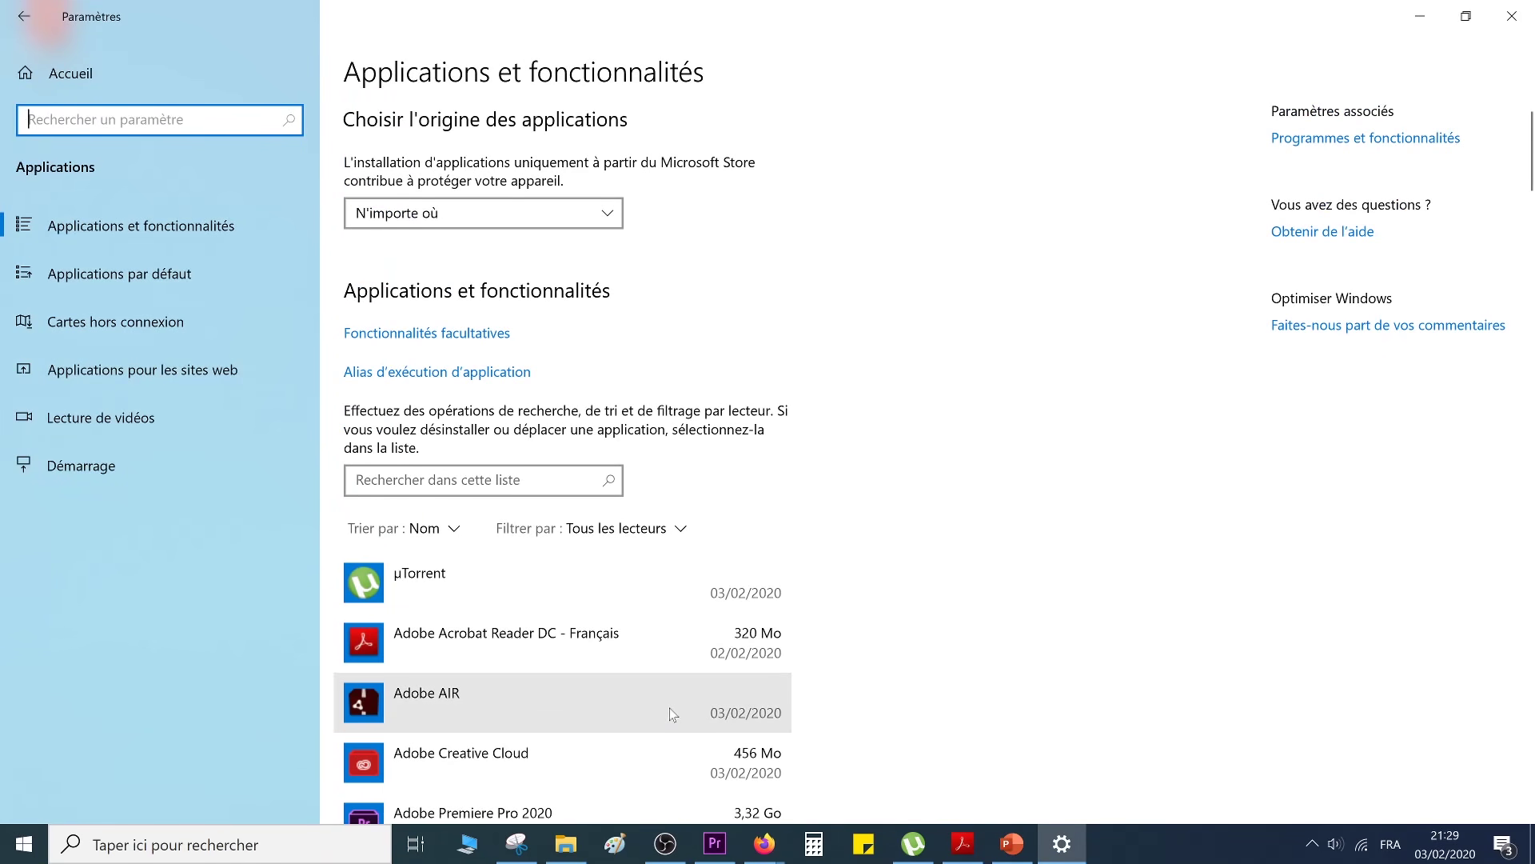
View the modify and uninstall options for Adobe Acrobat Reader DC, Android Studio and Candy Crush Friends
scroll(670, 708, "down", 3)
left_click(640, 404)
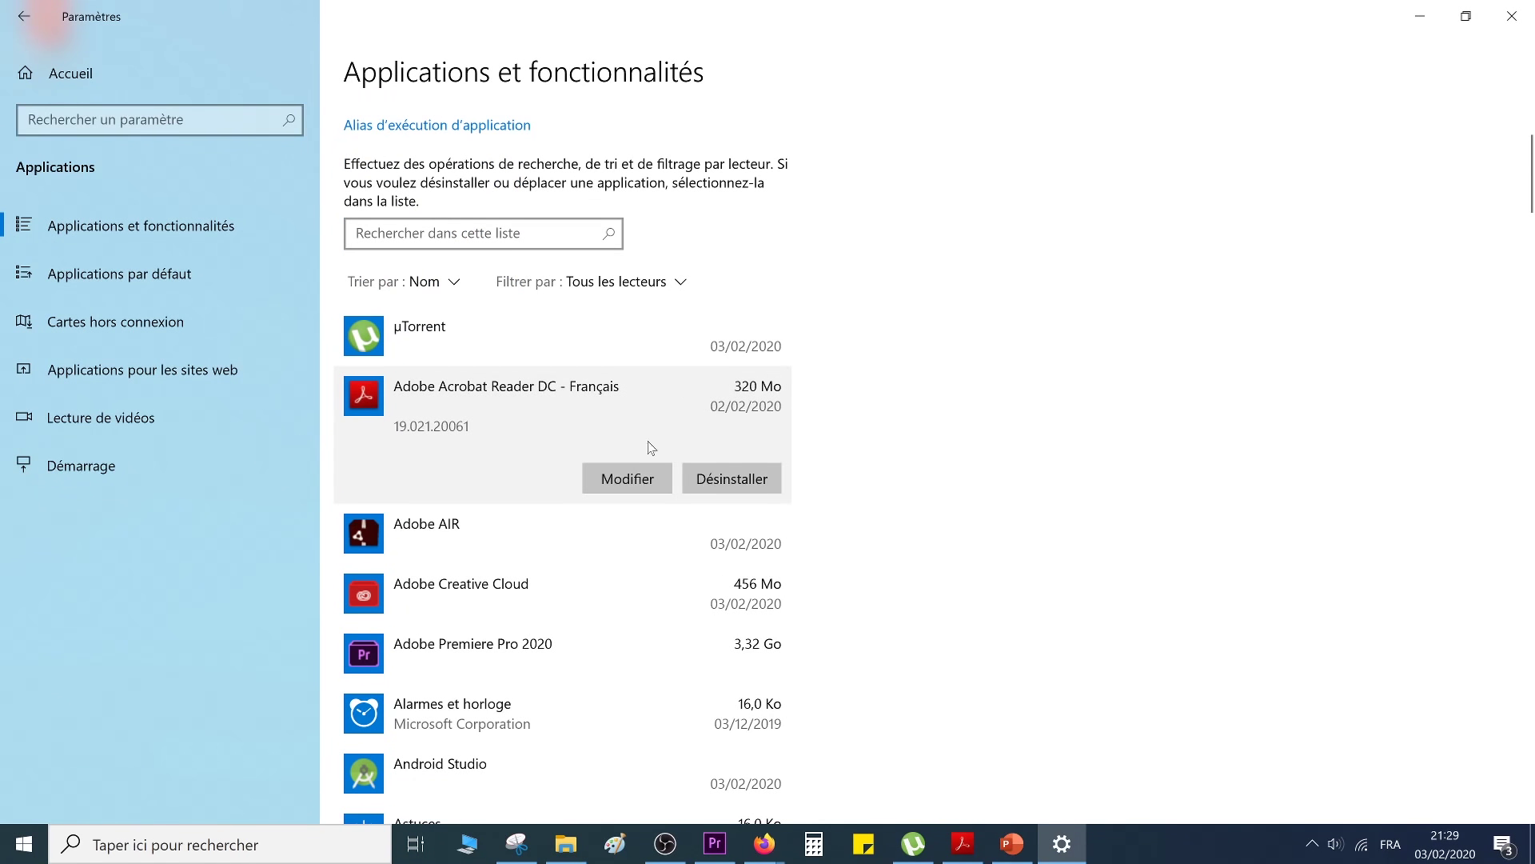
scroll(624, 560, "down", 3)
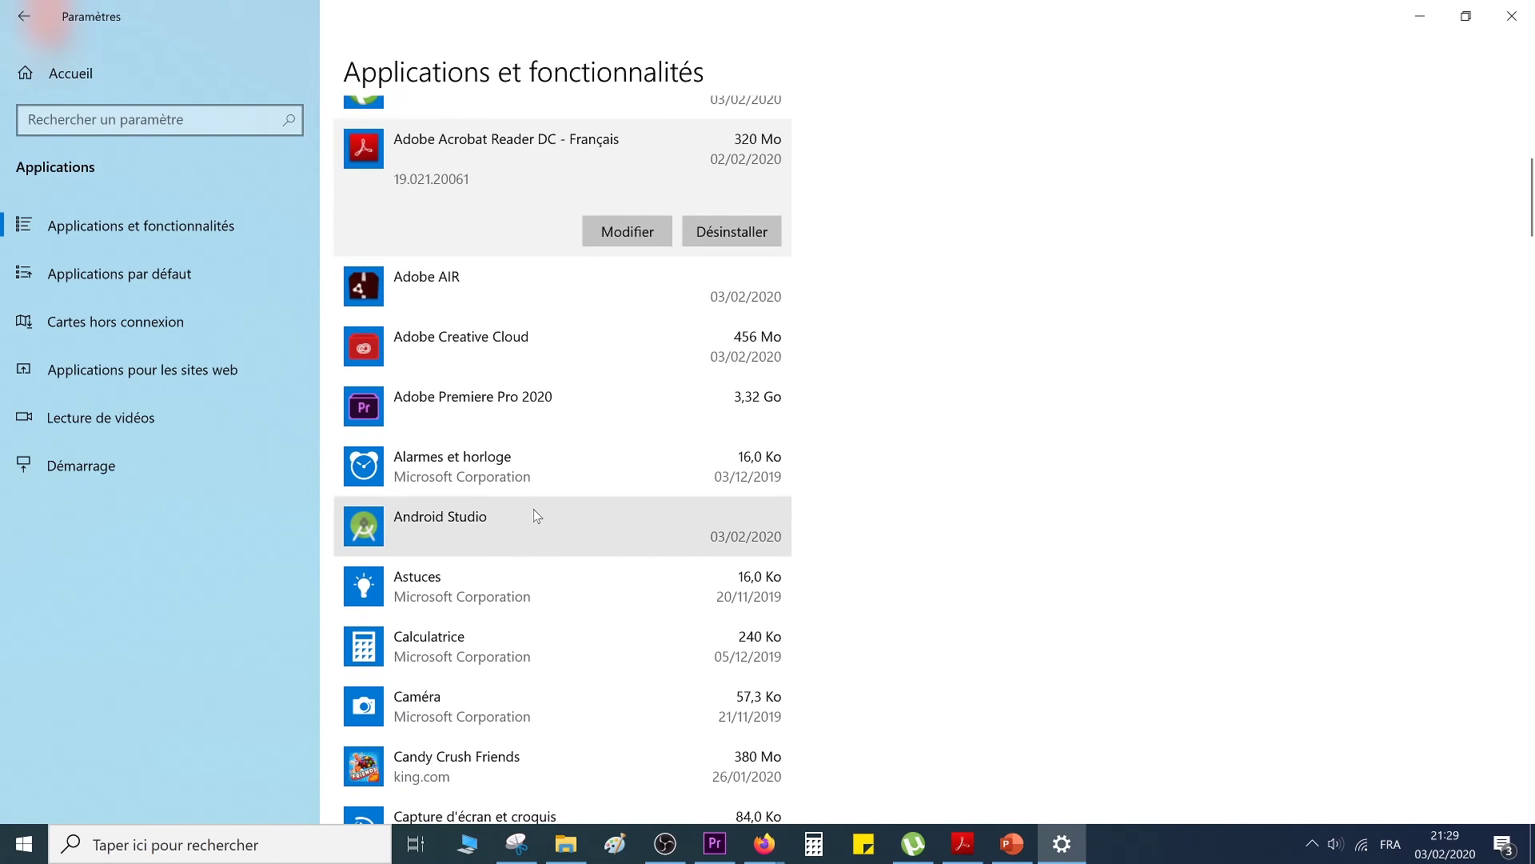
left_click(536, 516)
scroll(664, 645, "down", 2)
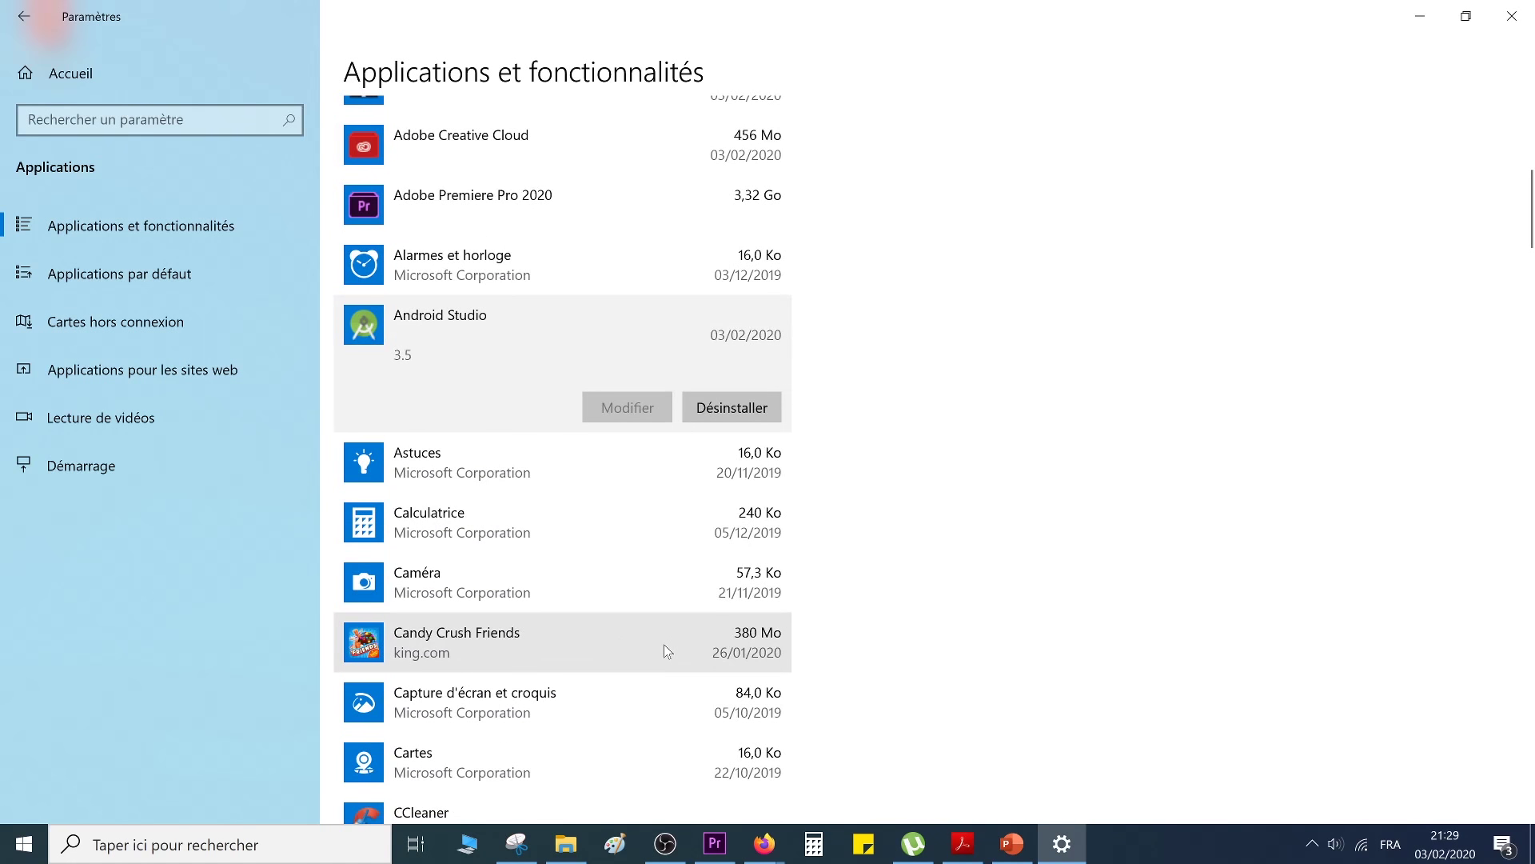
left_click(663, 645)
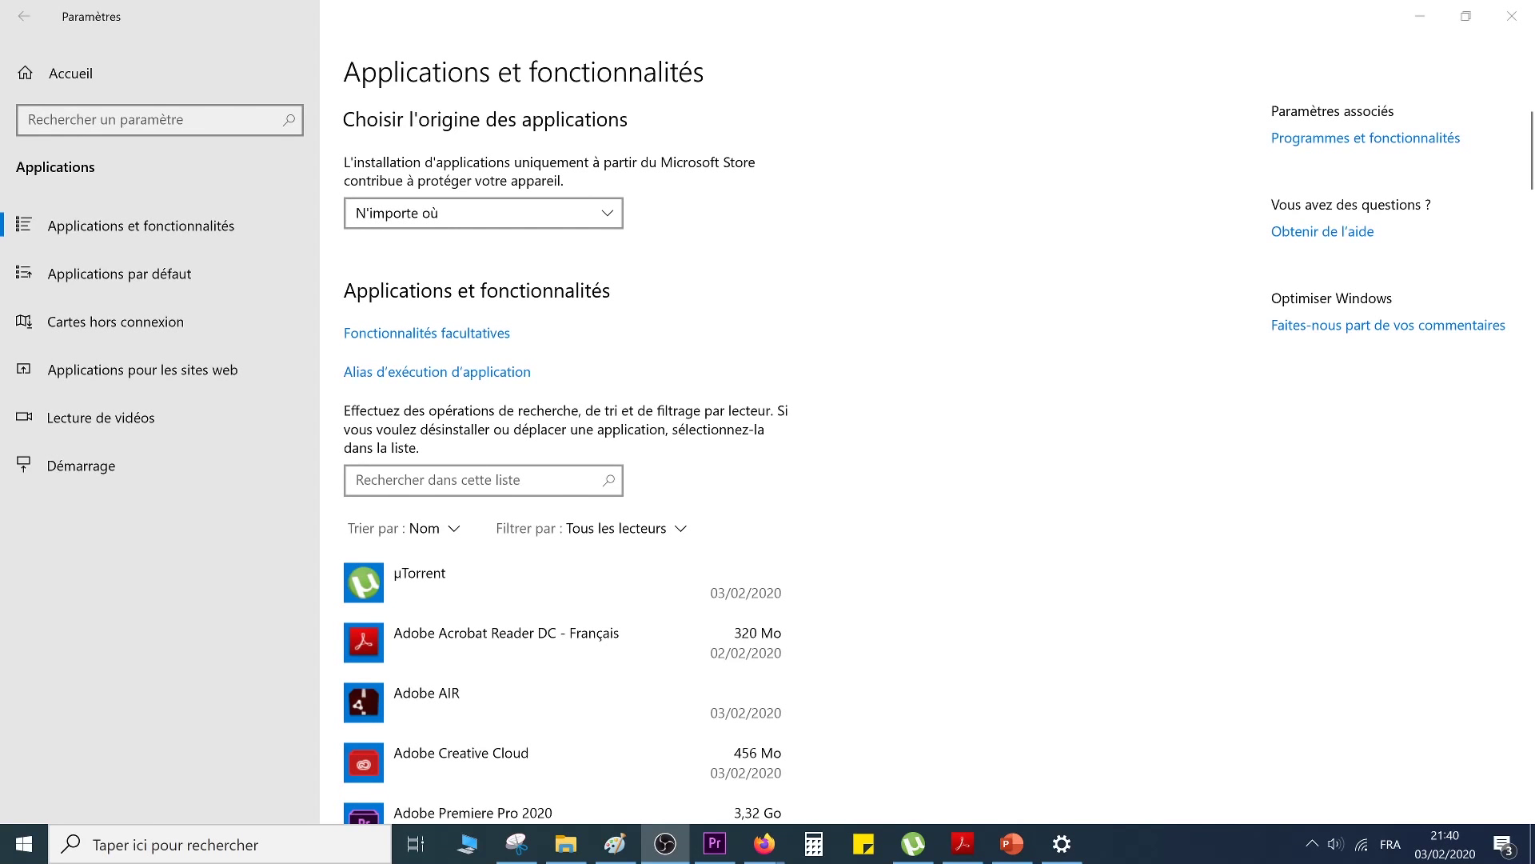
Open Protection contre les virus et menaces from the Sécurité Windows page of the Mise à jour et sécurité settings
left_click(48, 80)
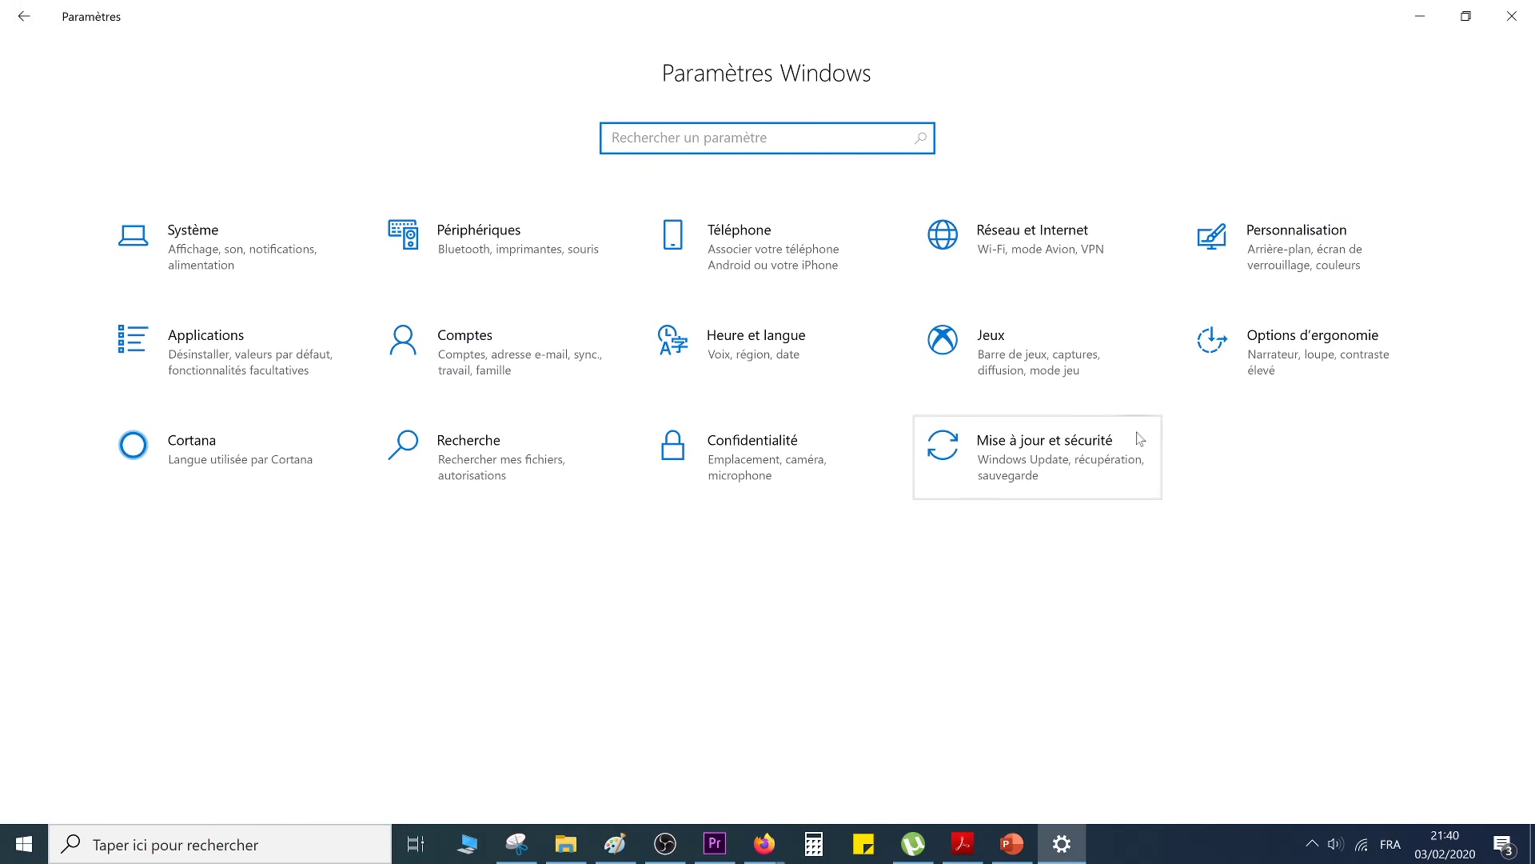
left_click(996, 472)
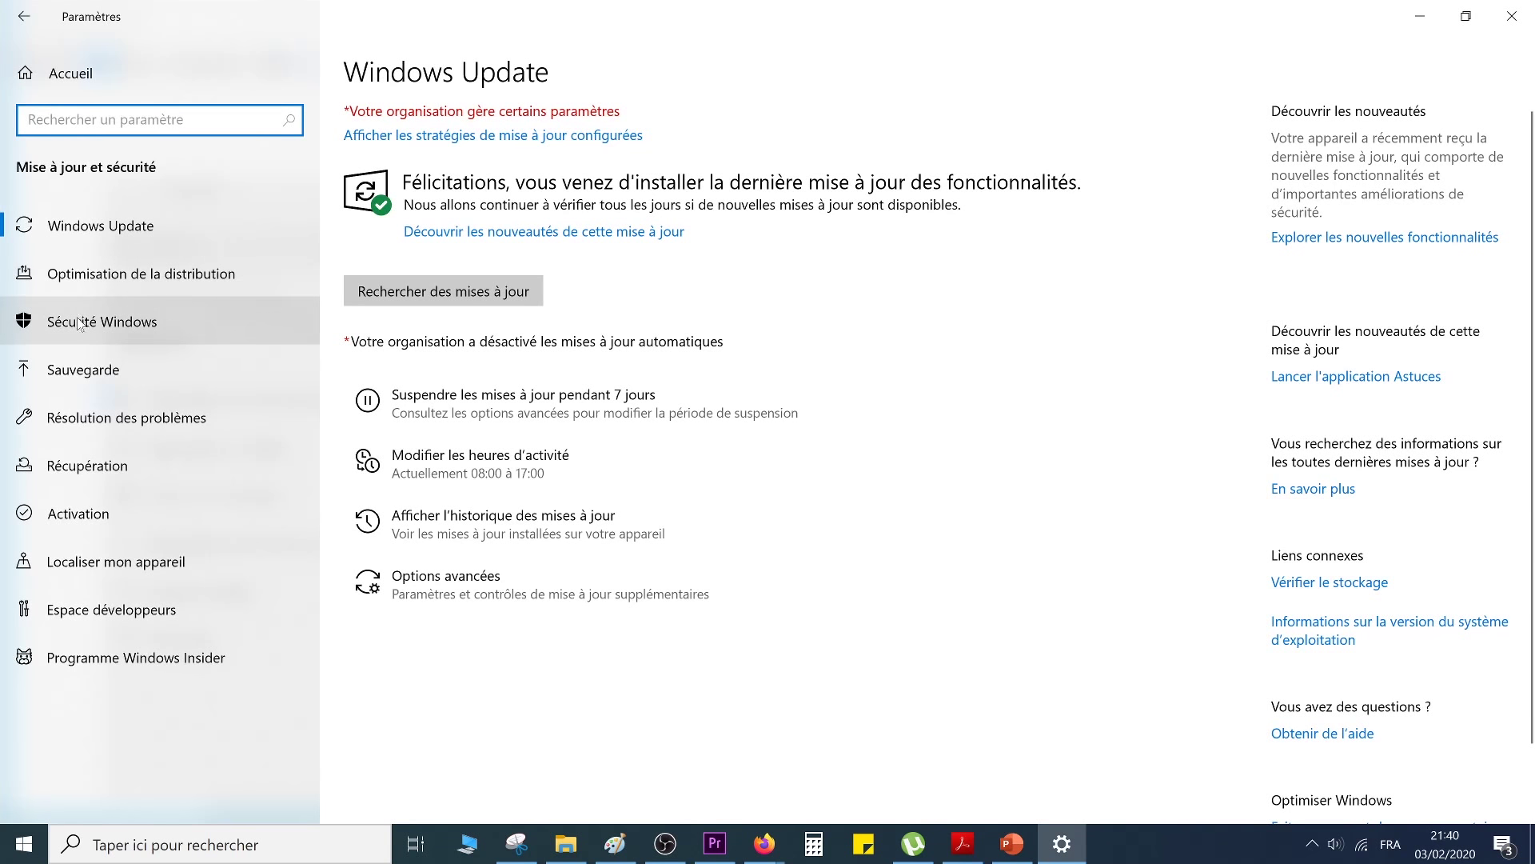
left_click(118, 322)
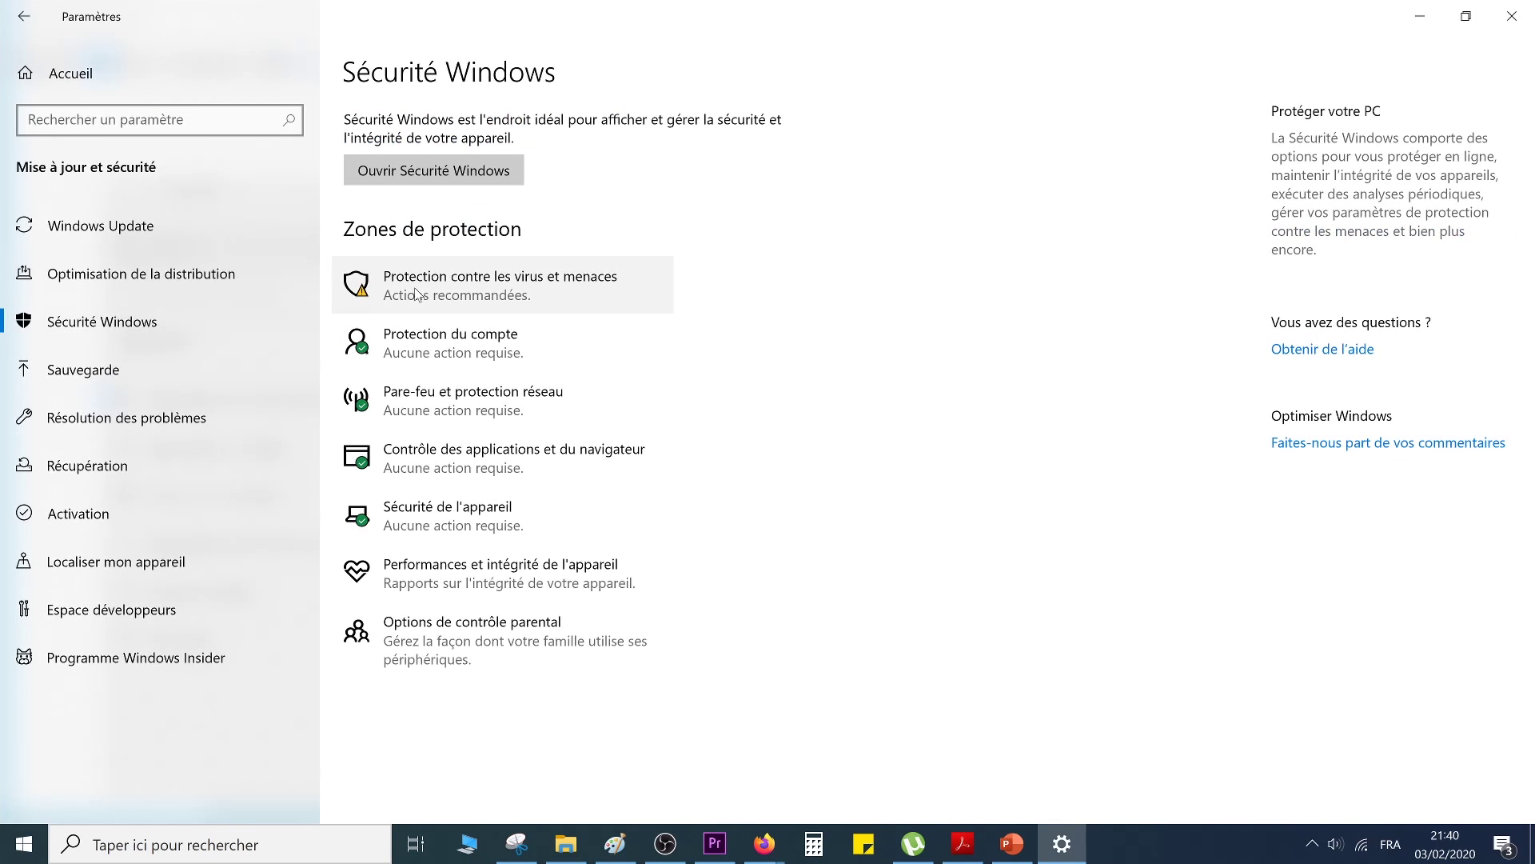
left_click(502, 294)
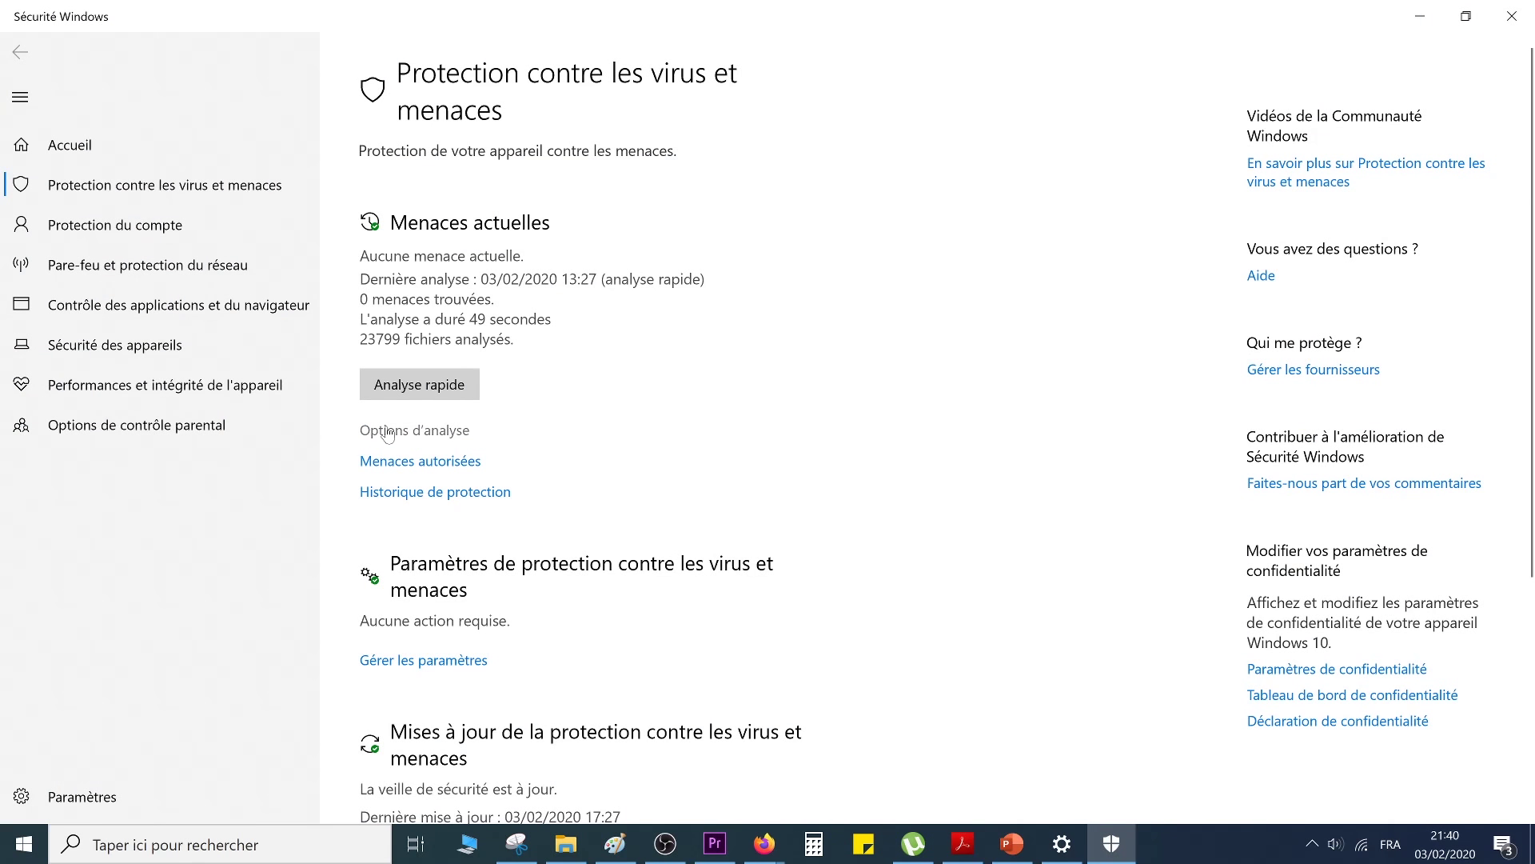
Select Analyse complète in the scan options and start the scan
left_click(425, 433)
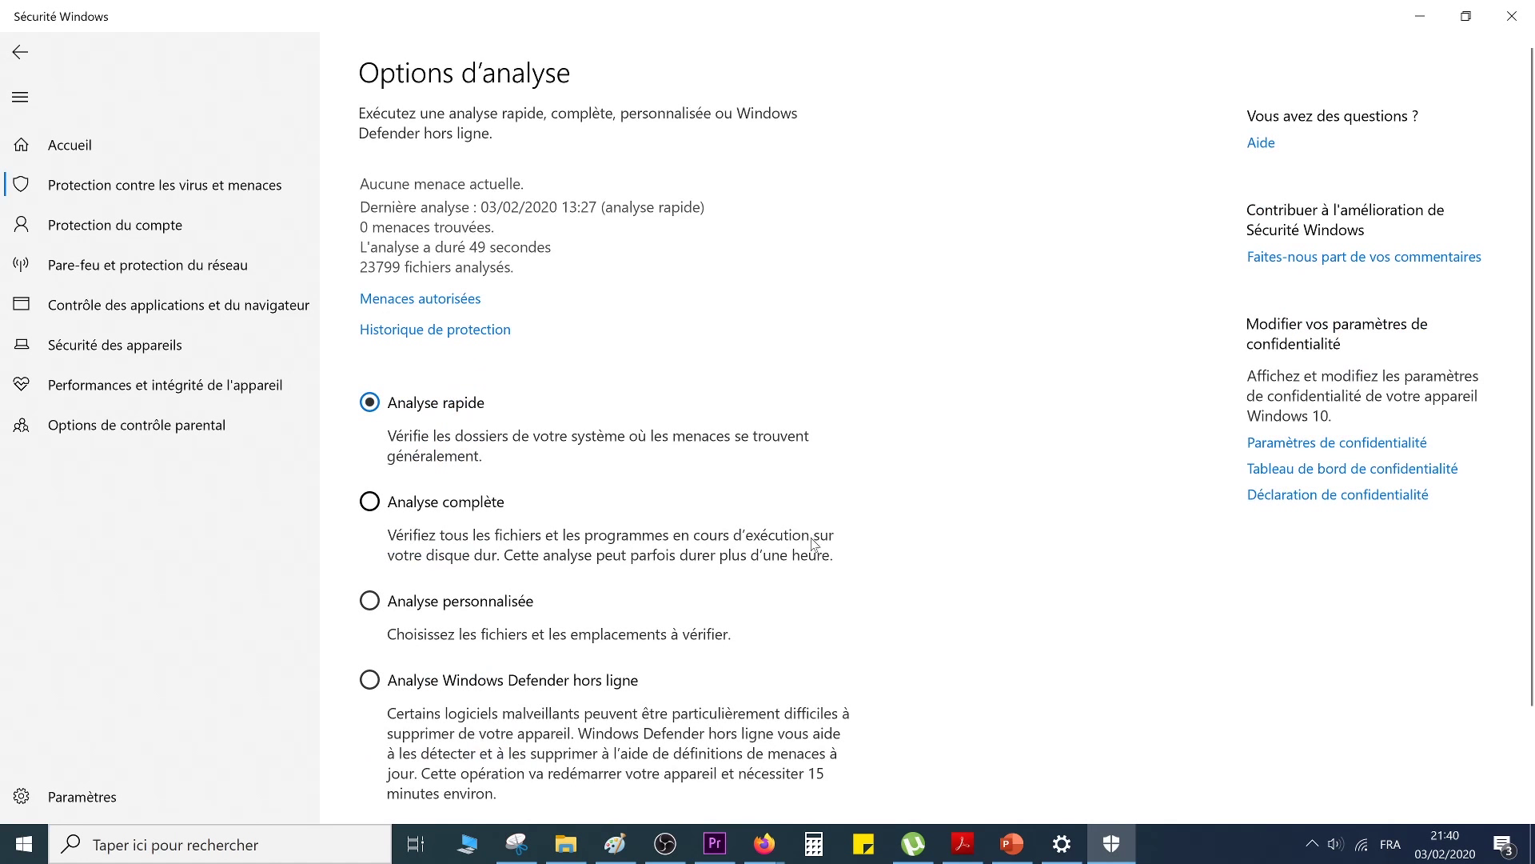
left_click(369, 504)
scroll(493, 514, "down", 2)
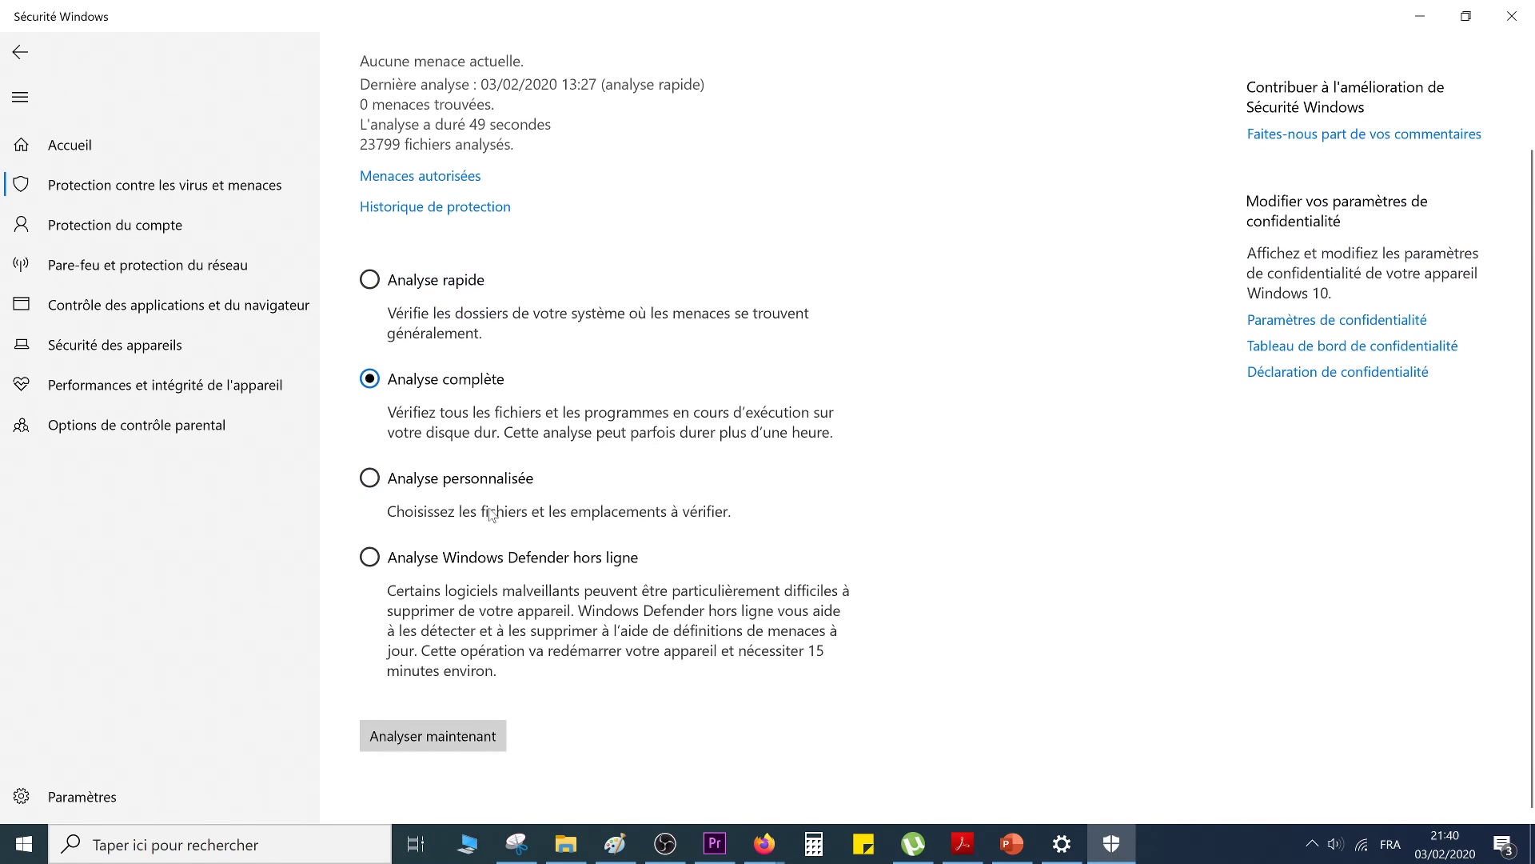
left_click(430, 735)
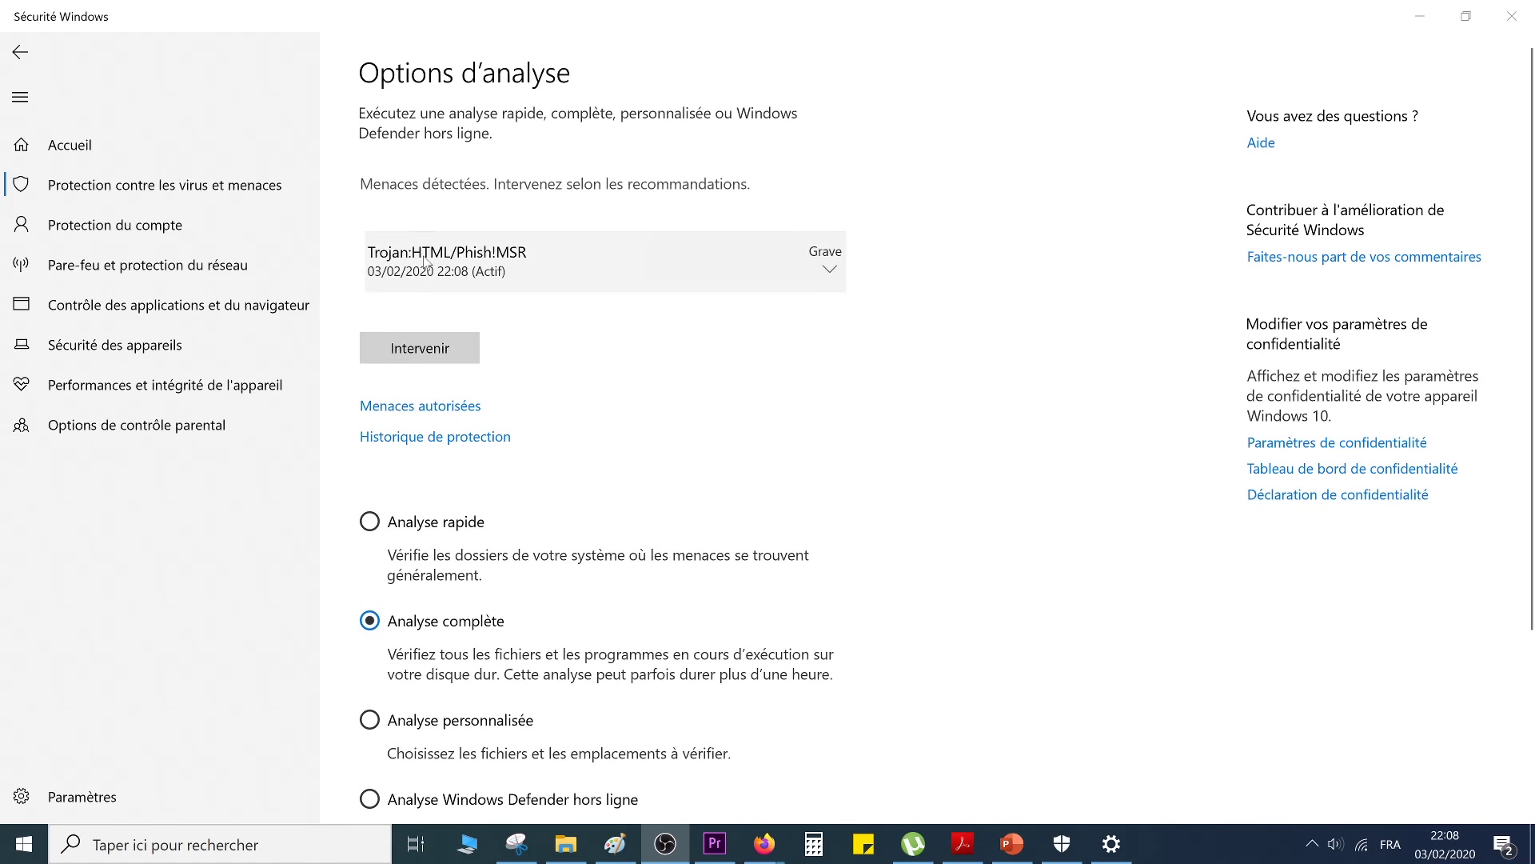
Apply the Supprimer action to the detected Trojan:HTML/Phish!MSR threat and close the security window
left_click(814, 273)
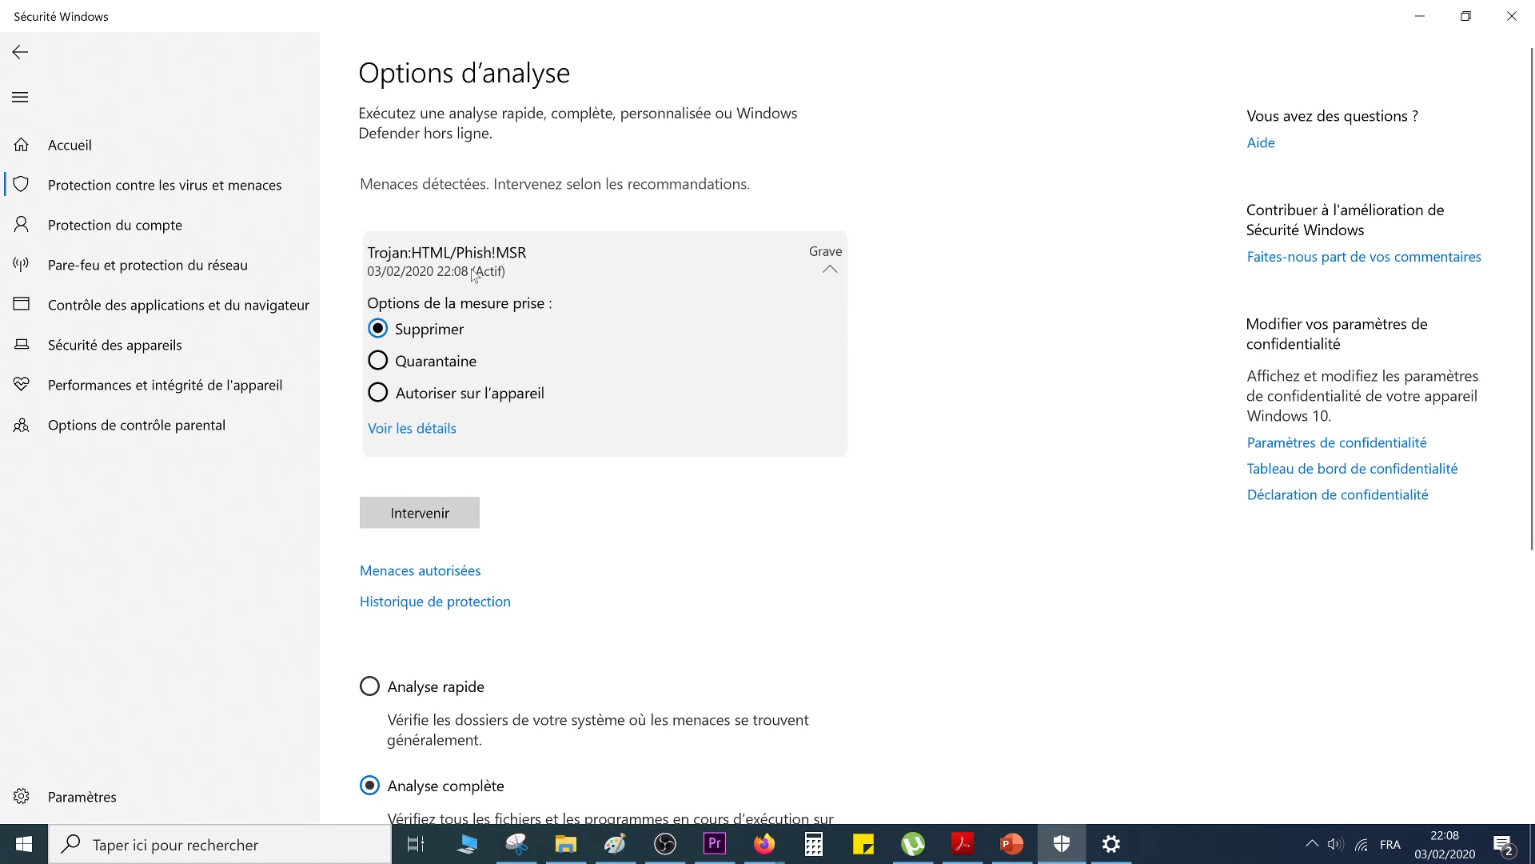
left_click(381, 362)
left_click(382, 395)
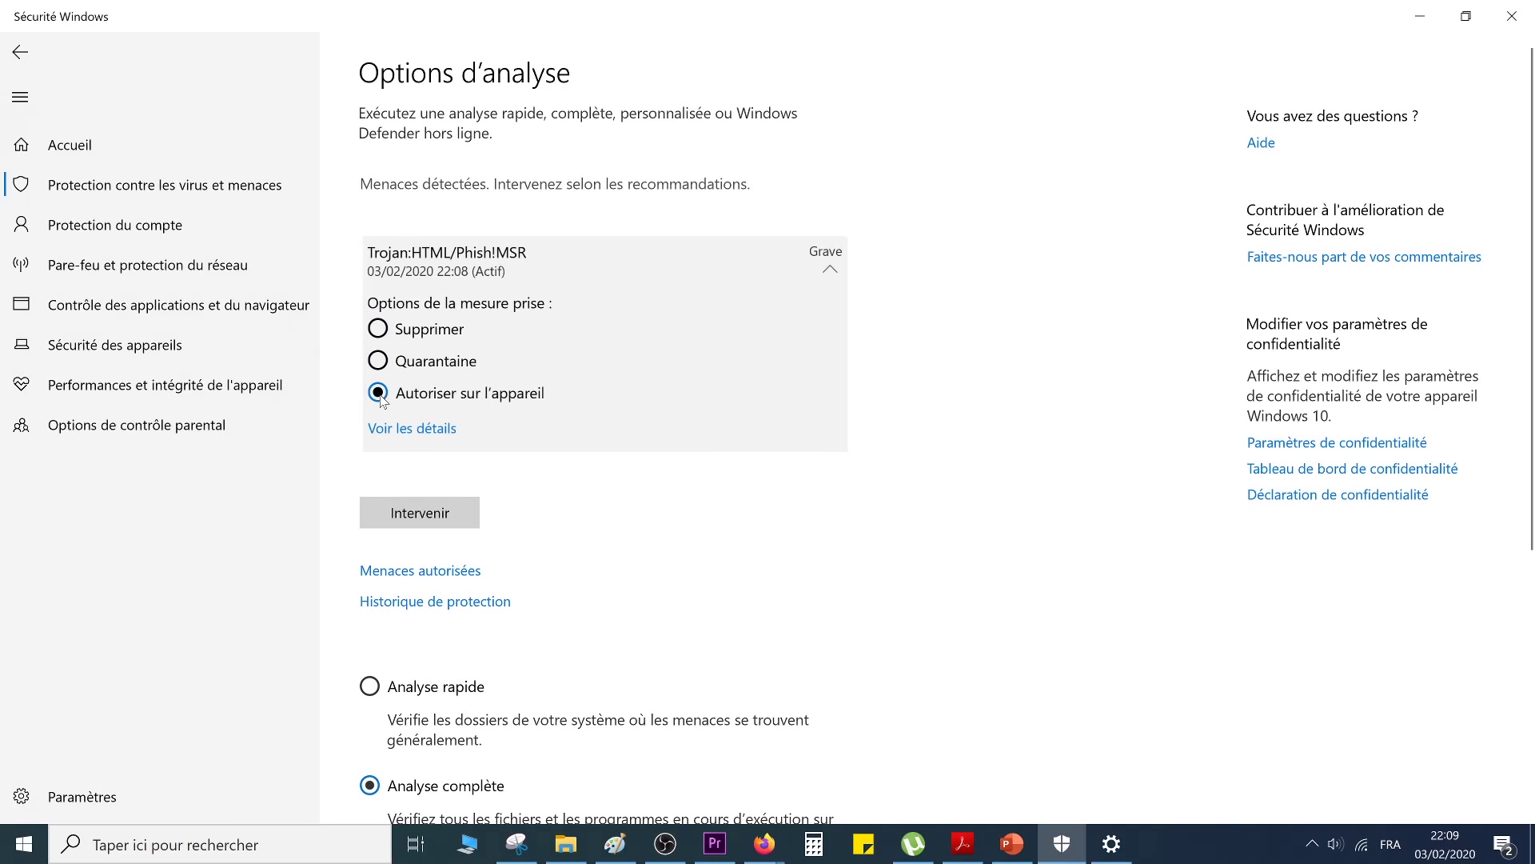
left_click(377, 329)
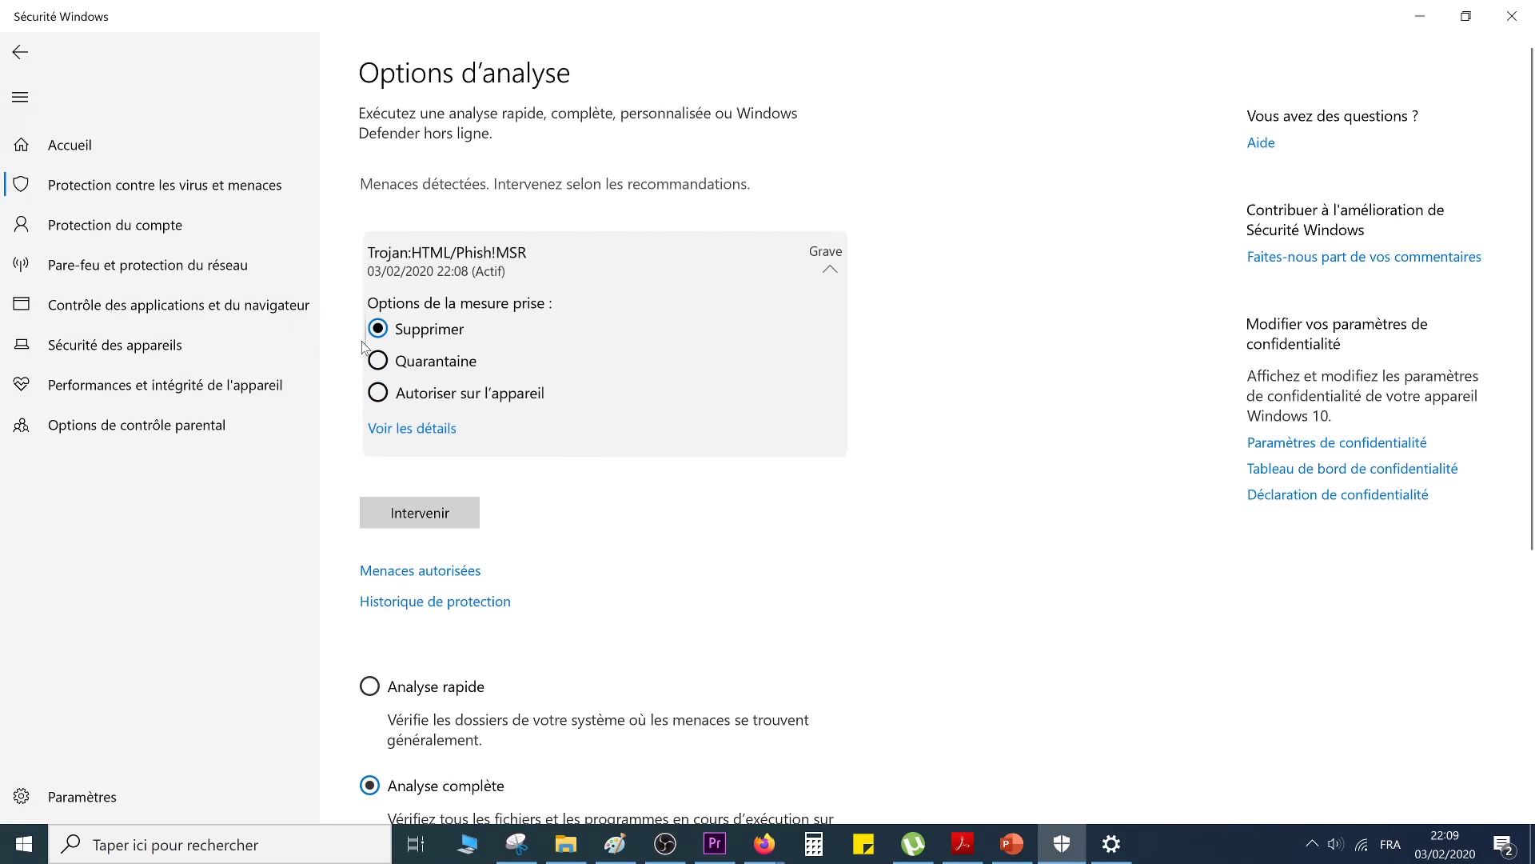
left_click(420, 512)
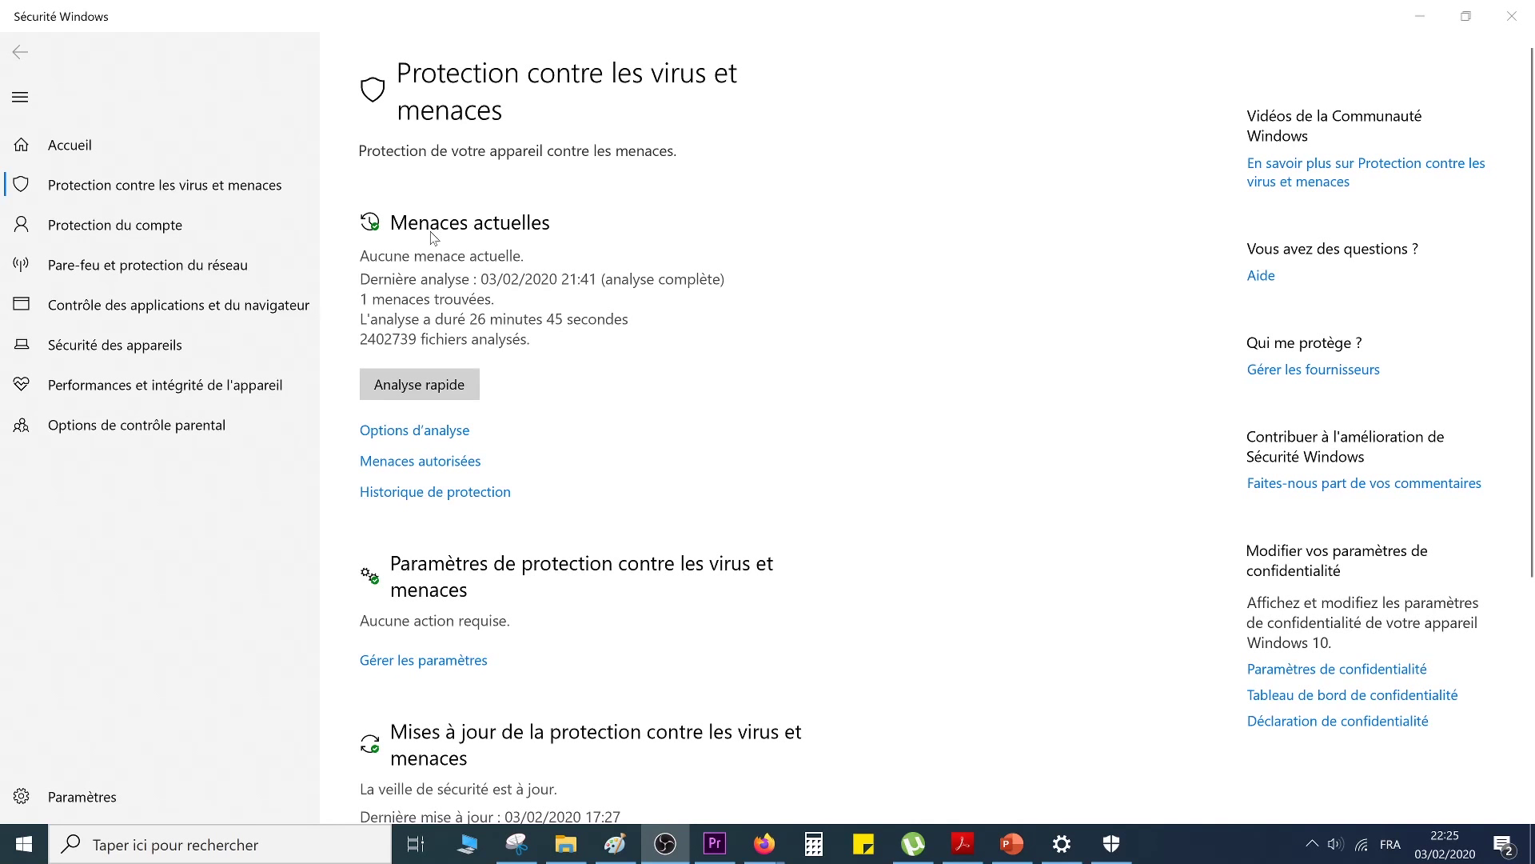
left_click(1511, 16)
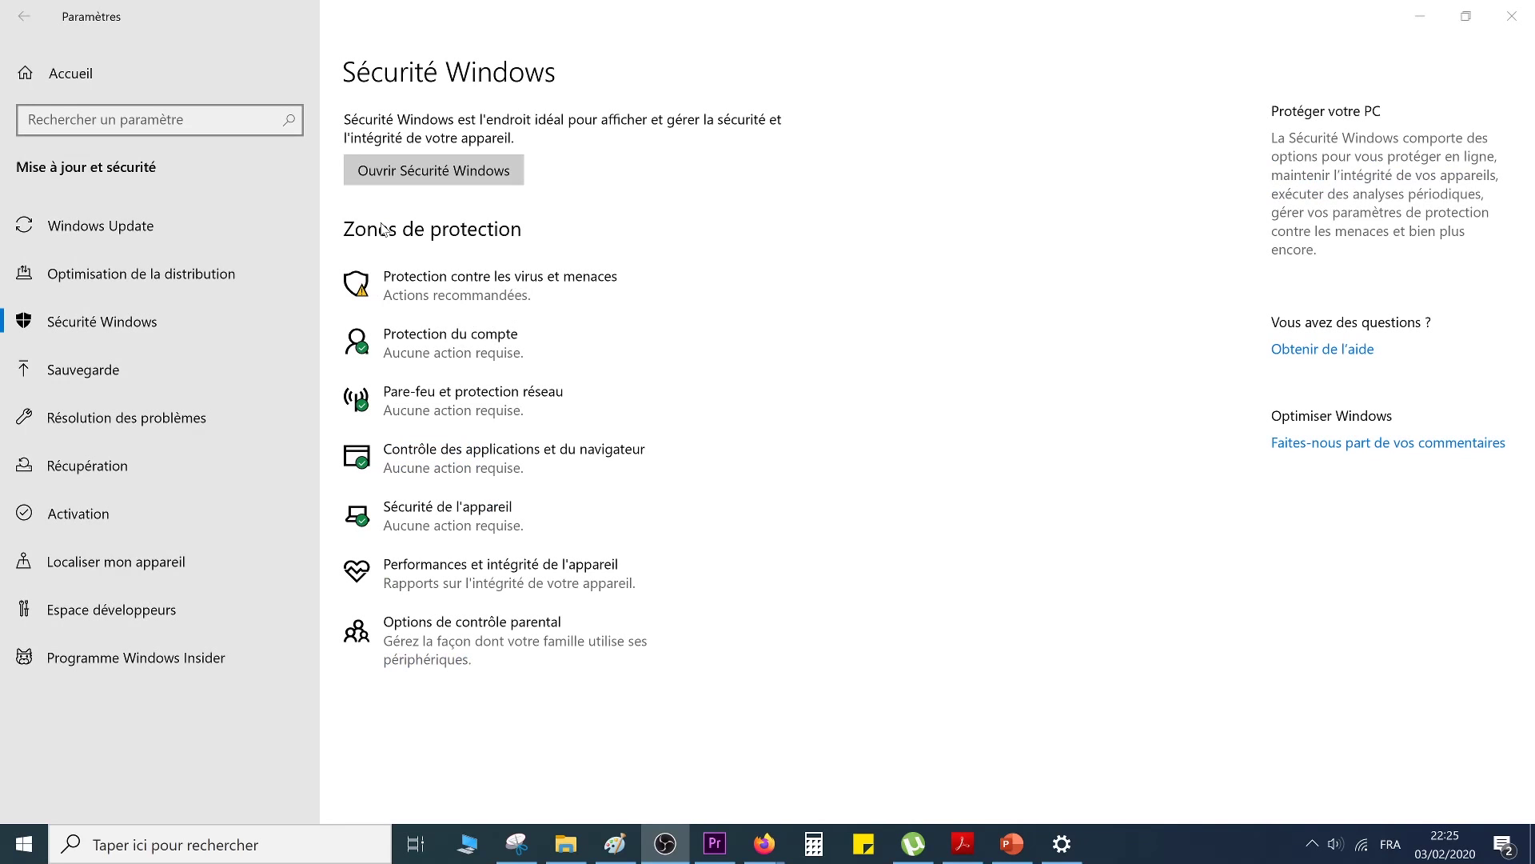
Review the SmartScreen settings for files, Microsoft Edge and Microsoft Store apps under Contrôle des applications et du navigateur
left_click(461, 461)
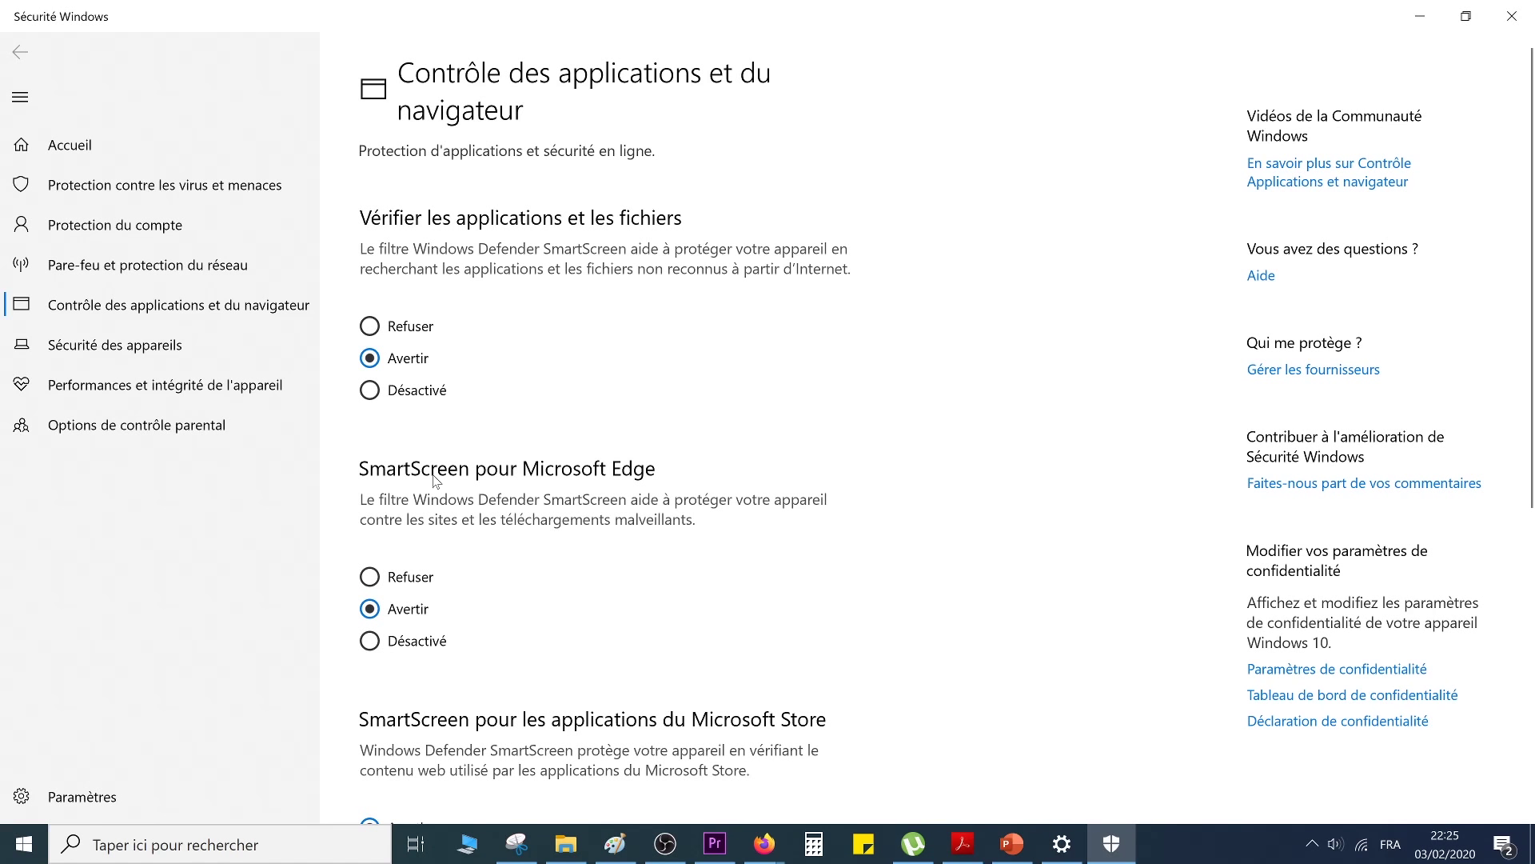
scroll(406, 616, "down", 3)
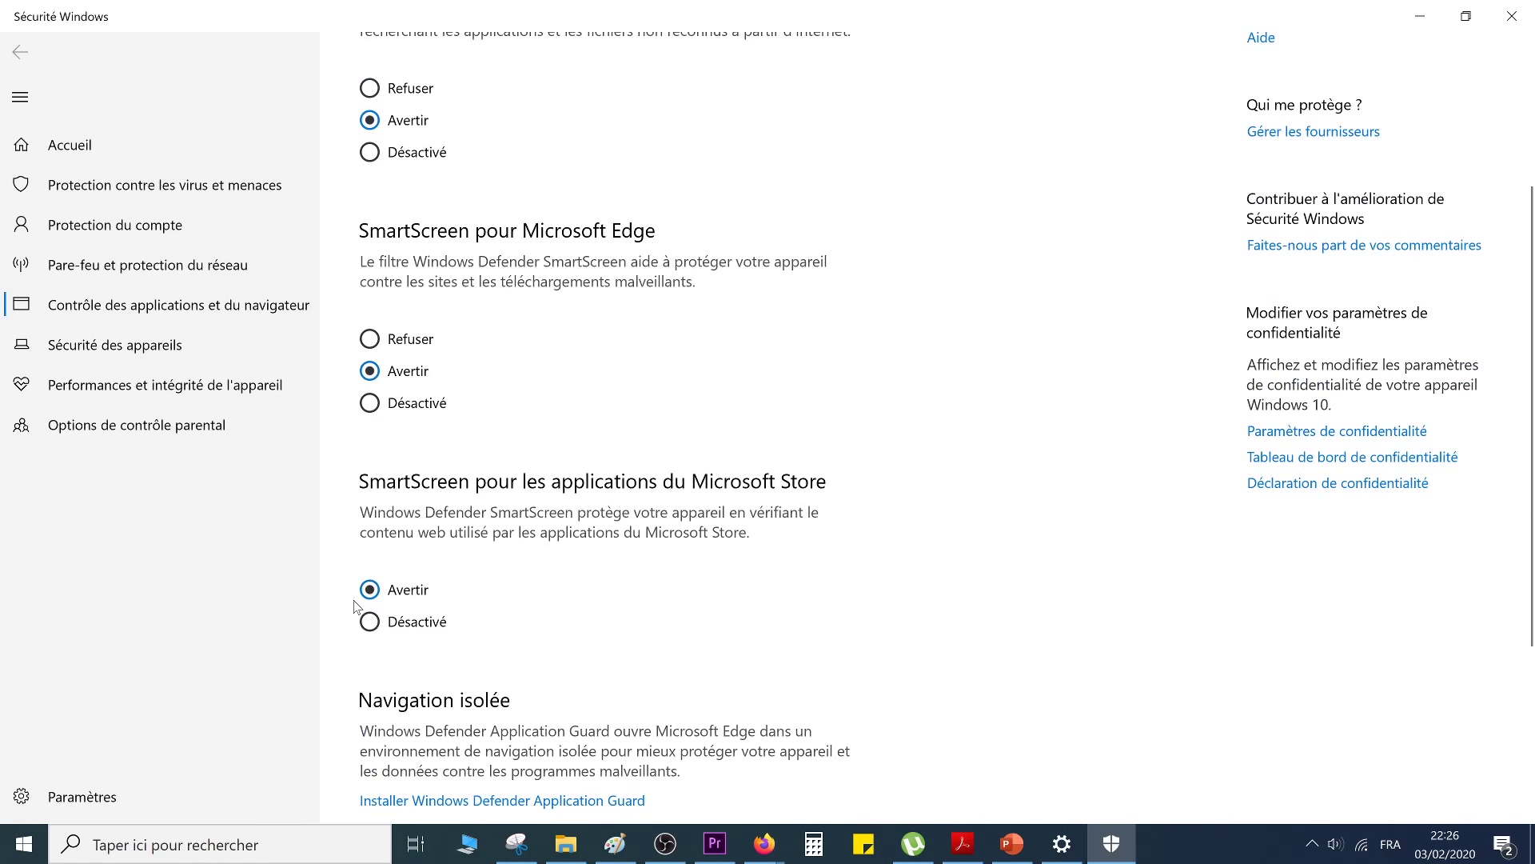
scroll(422, 583, "down", 4)
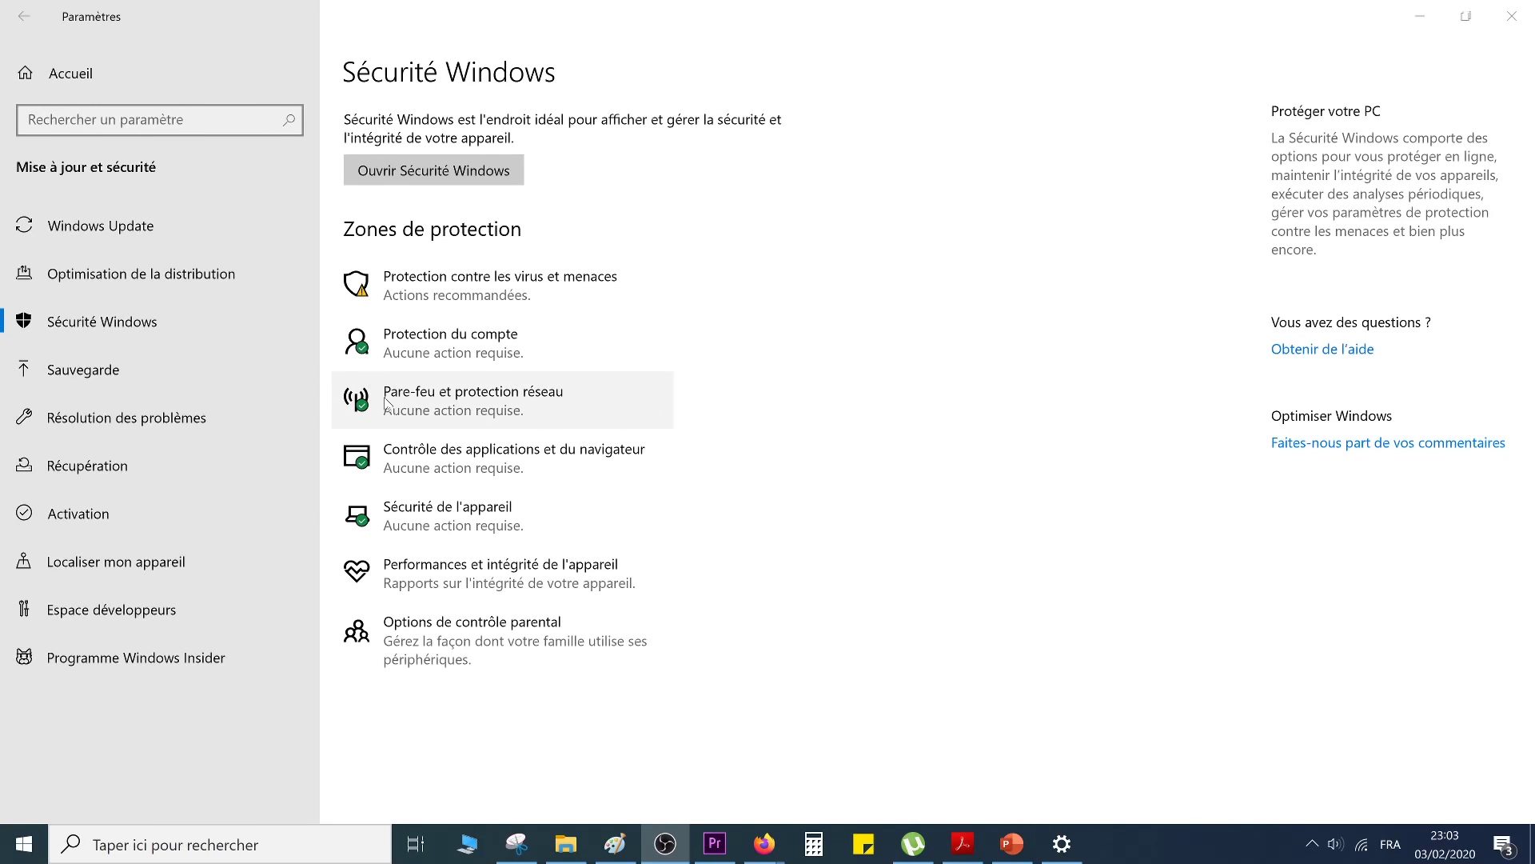
Check the Windows Defender firewall settings for the domain, private and public networks under Pare-feu et protection réseau
left_click(515, 410)
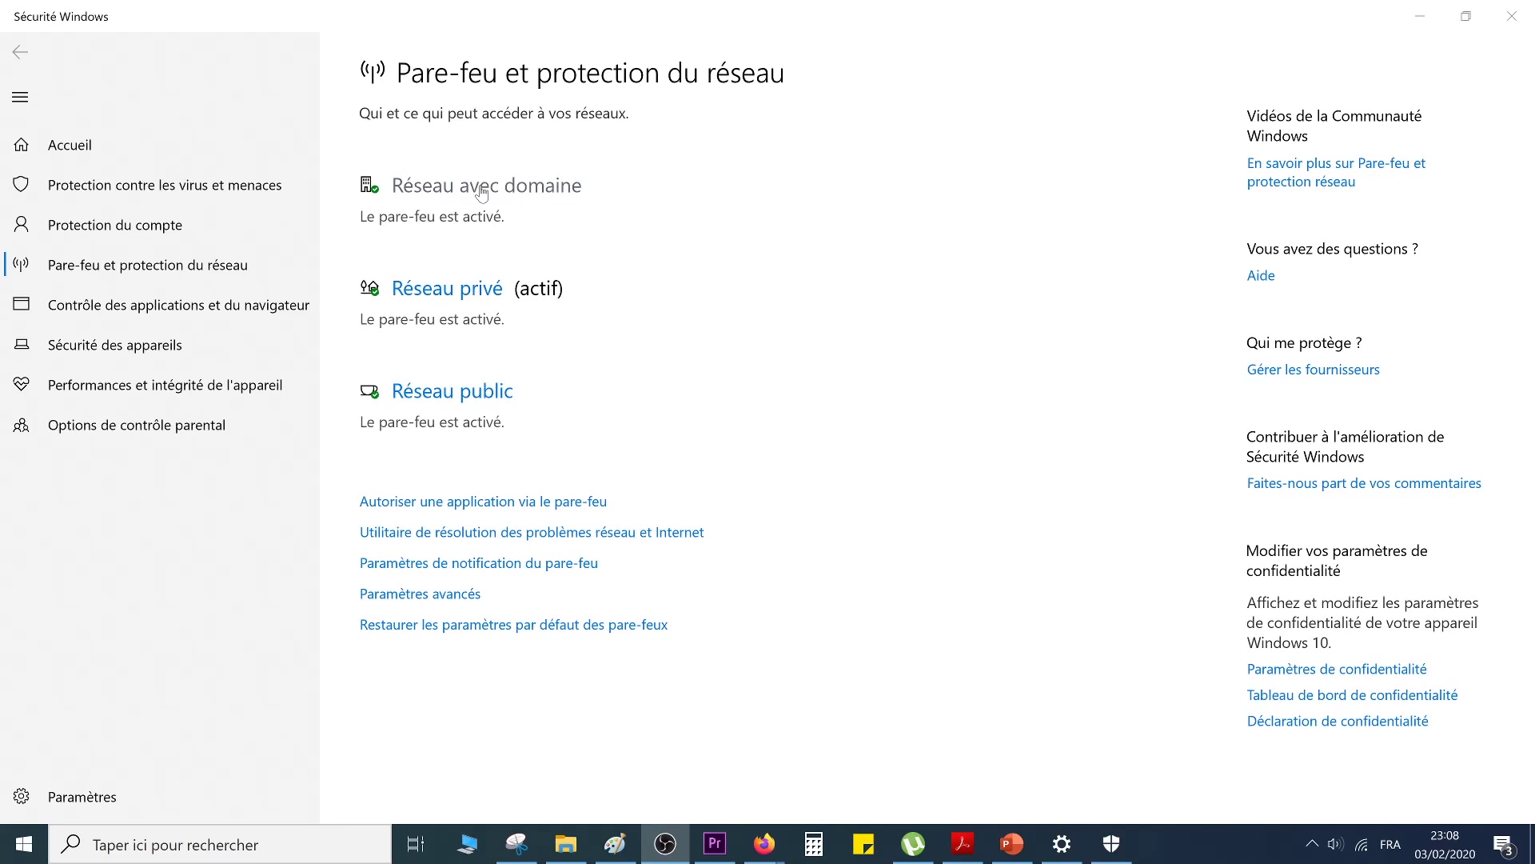
left_click(480, 188)
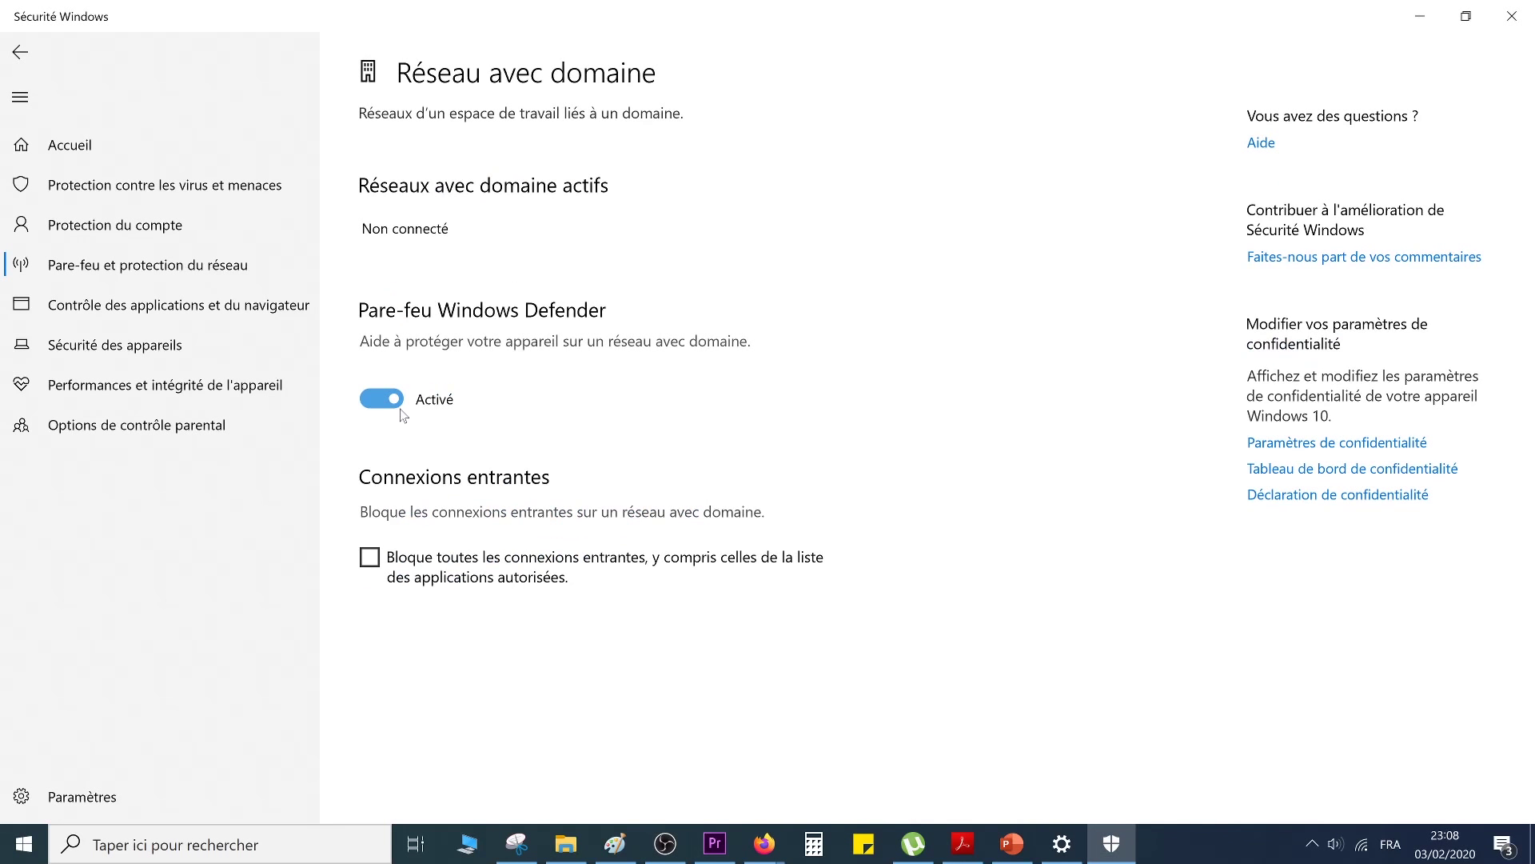
left_click(20, 52)
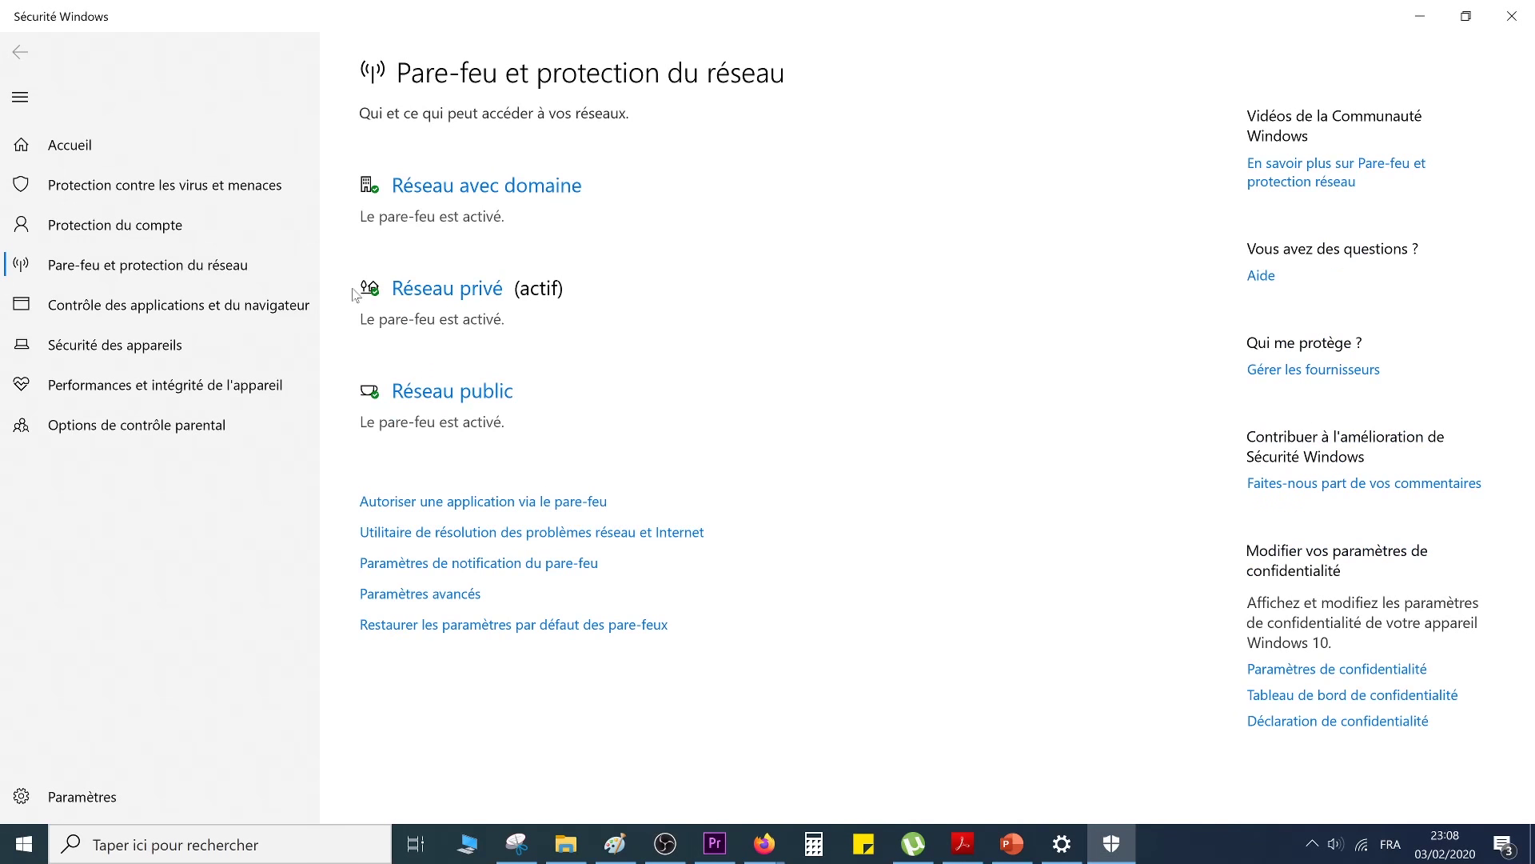
left_click(422, 296)
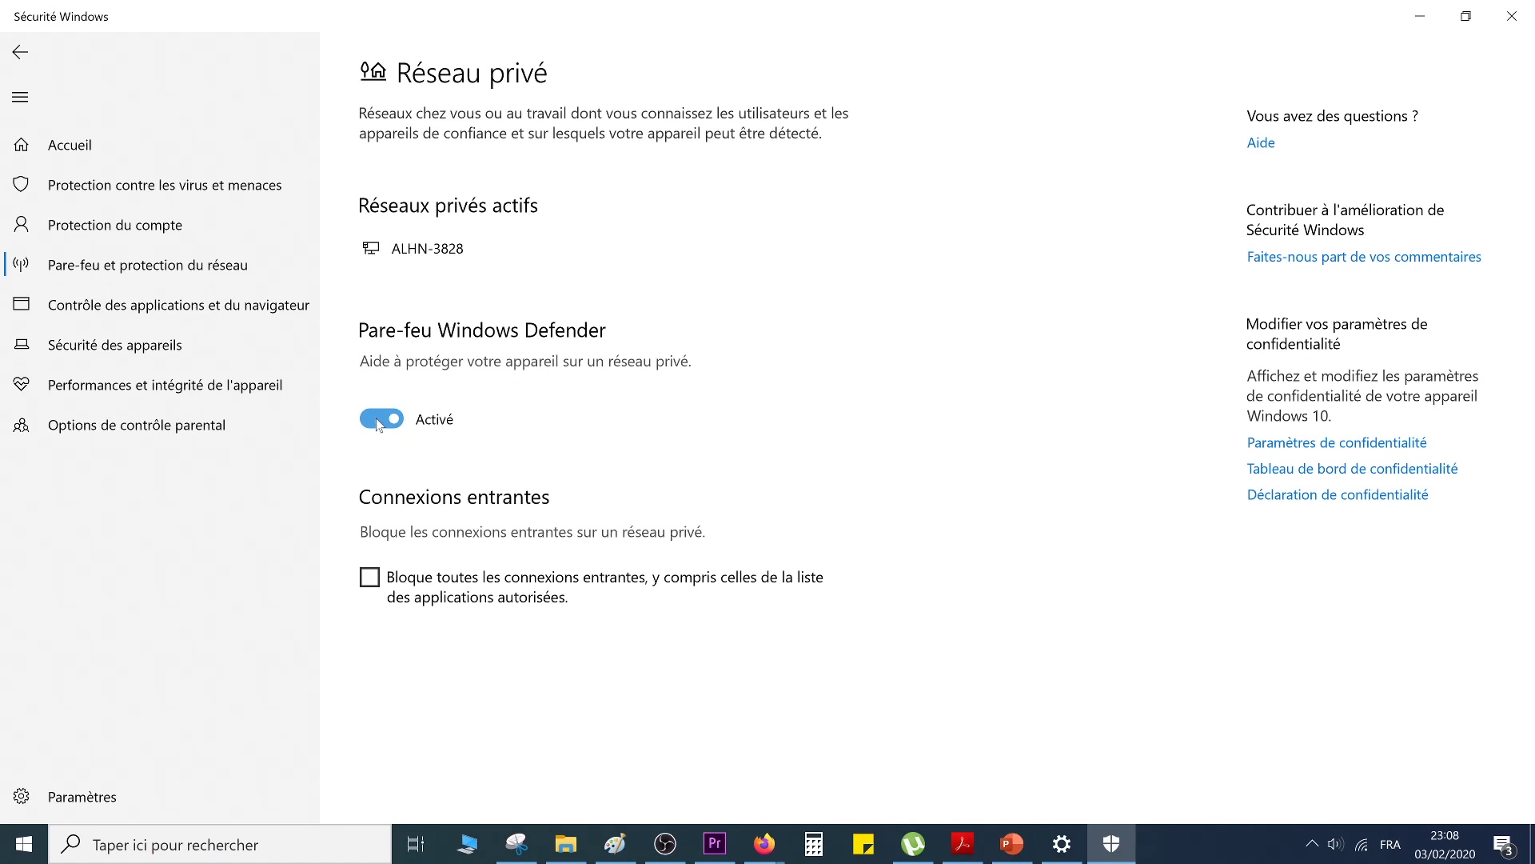
left_click(20, 52)
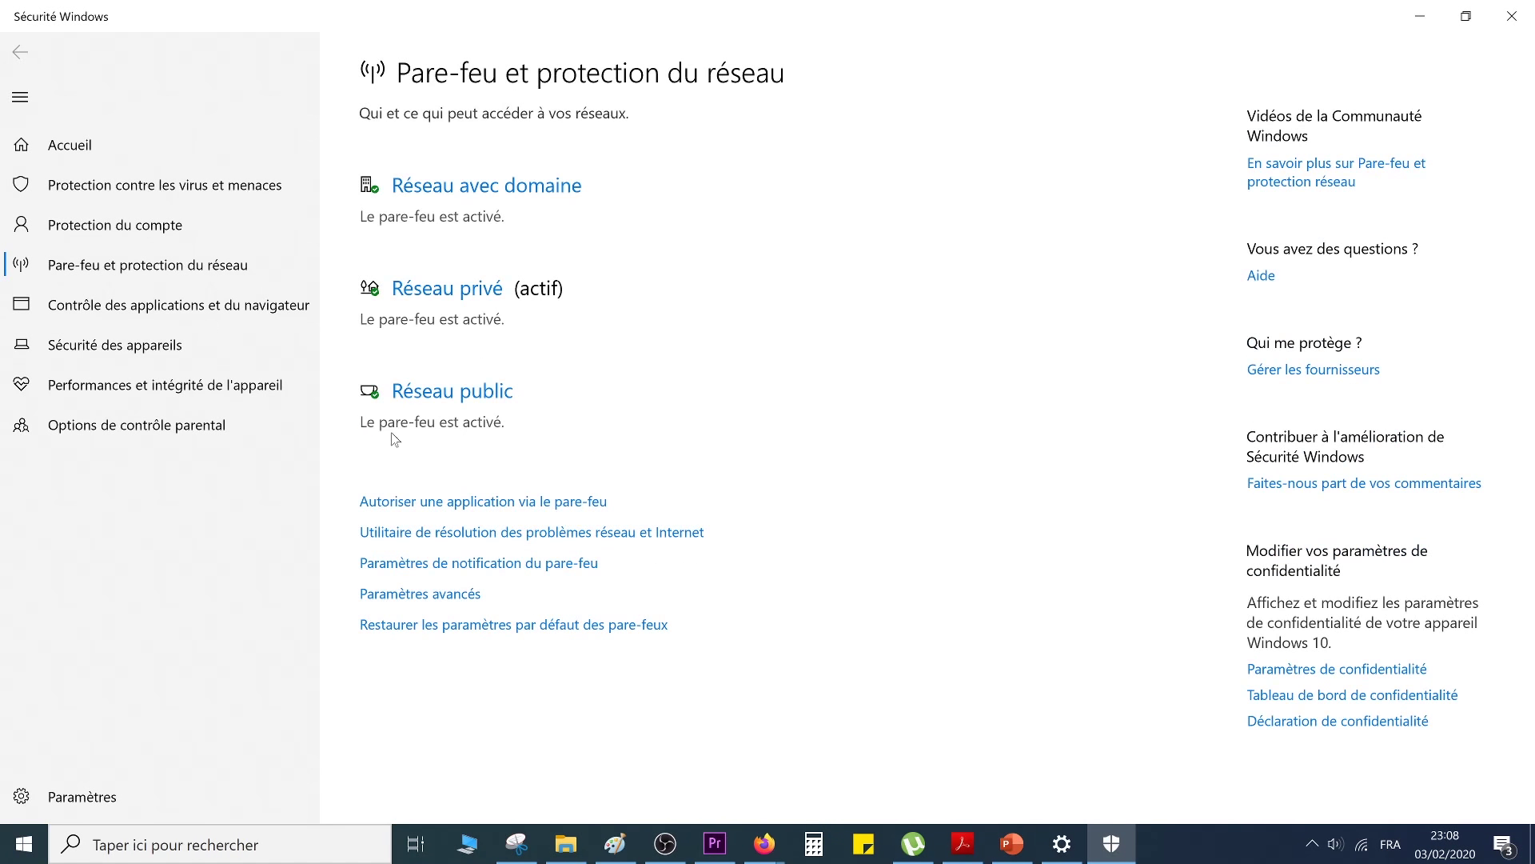
left_click(428, 392)
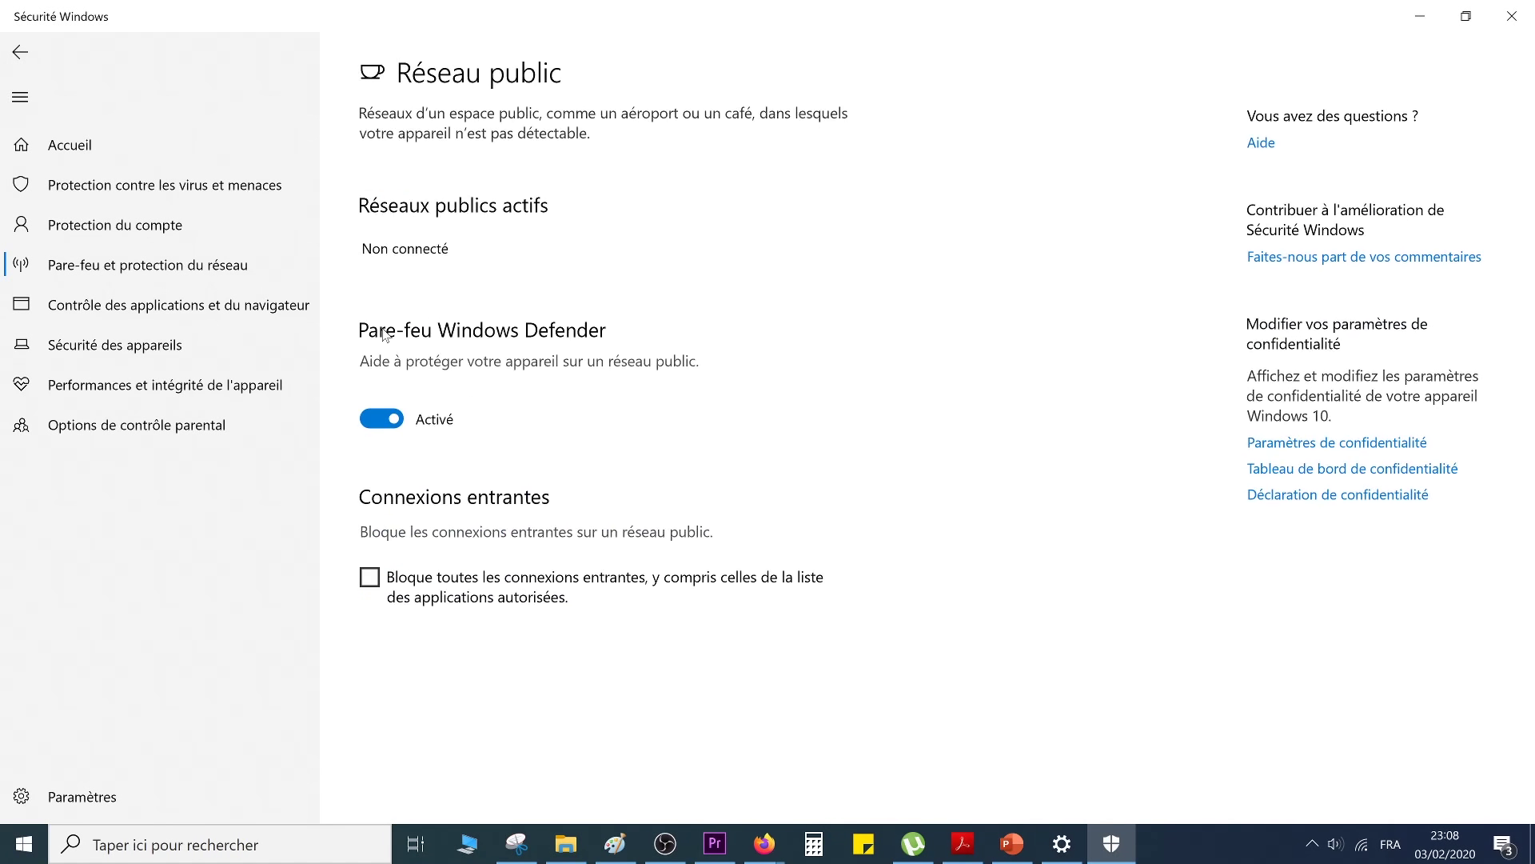
left_click(23, 52)
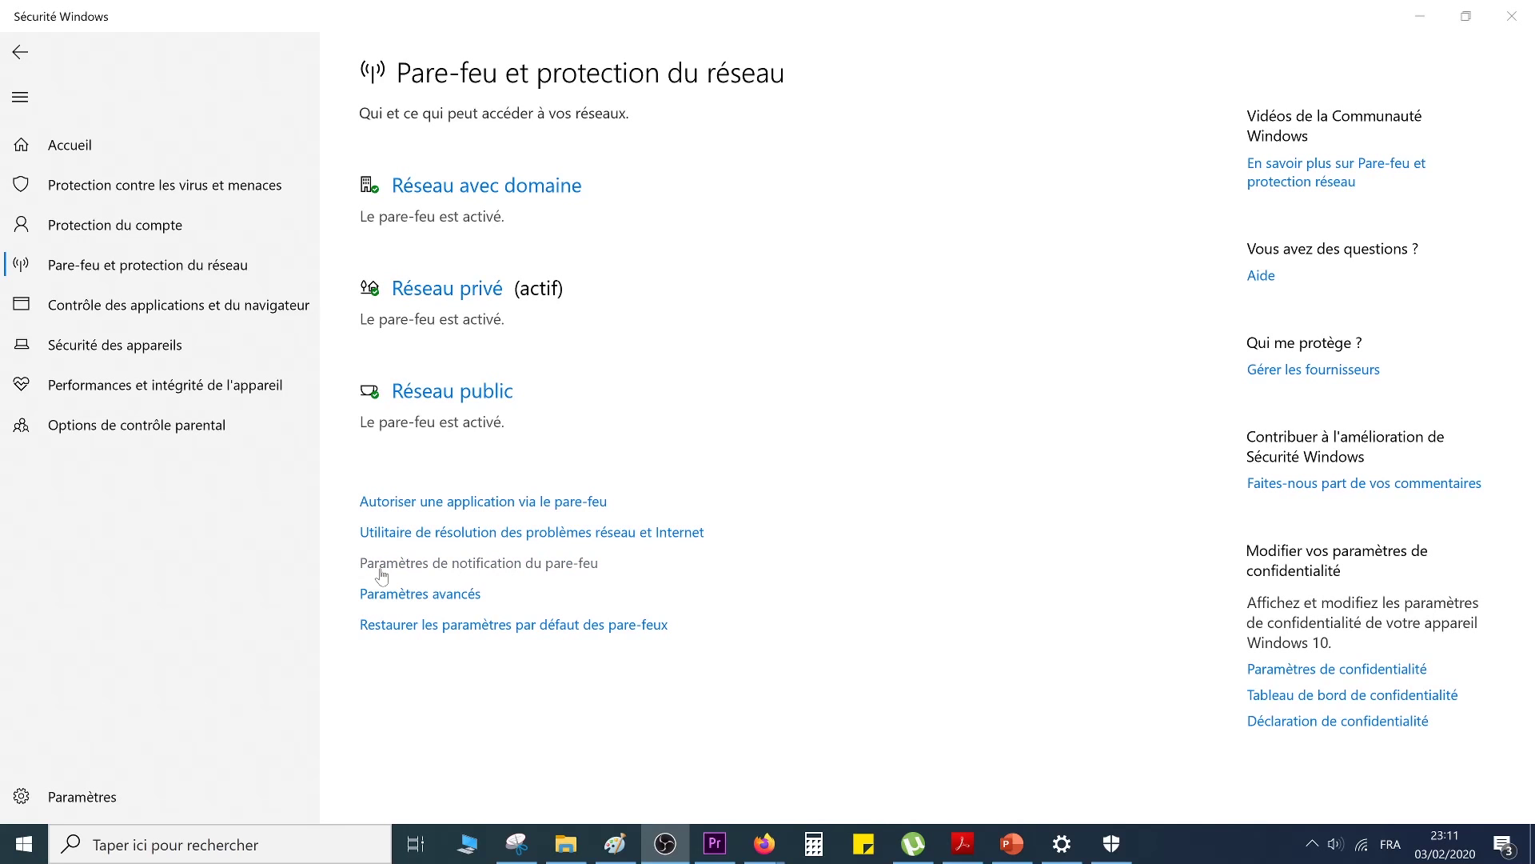
Review the Windows Security notification settings for virus and threat protection, account protection, and the domain, private and public firewalls
left_click(502, 574)
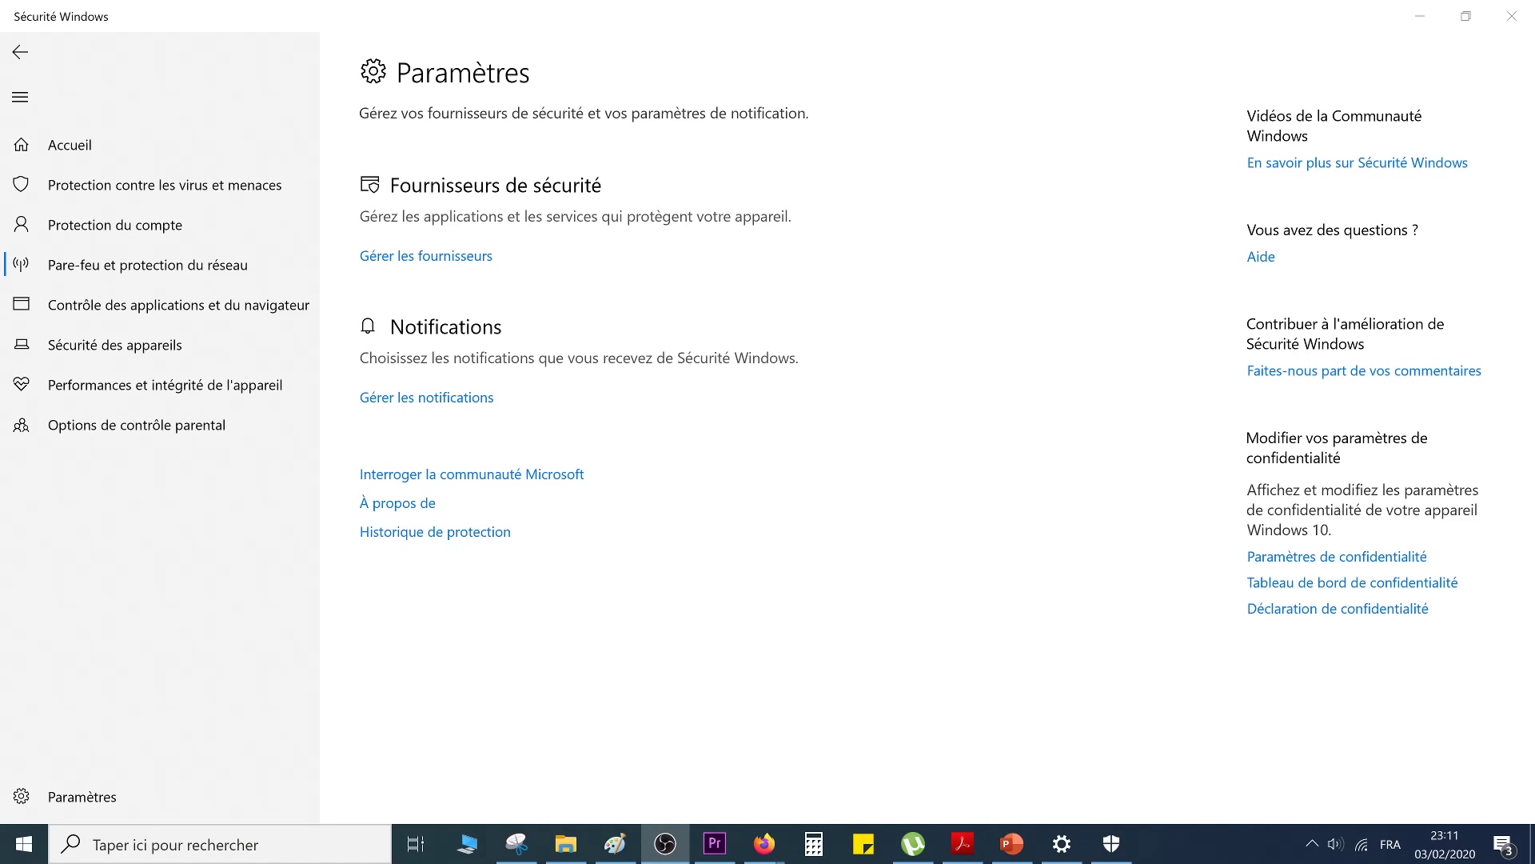
left_click(474, 398)
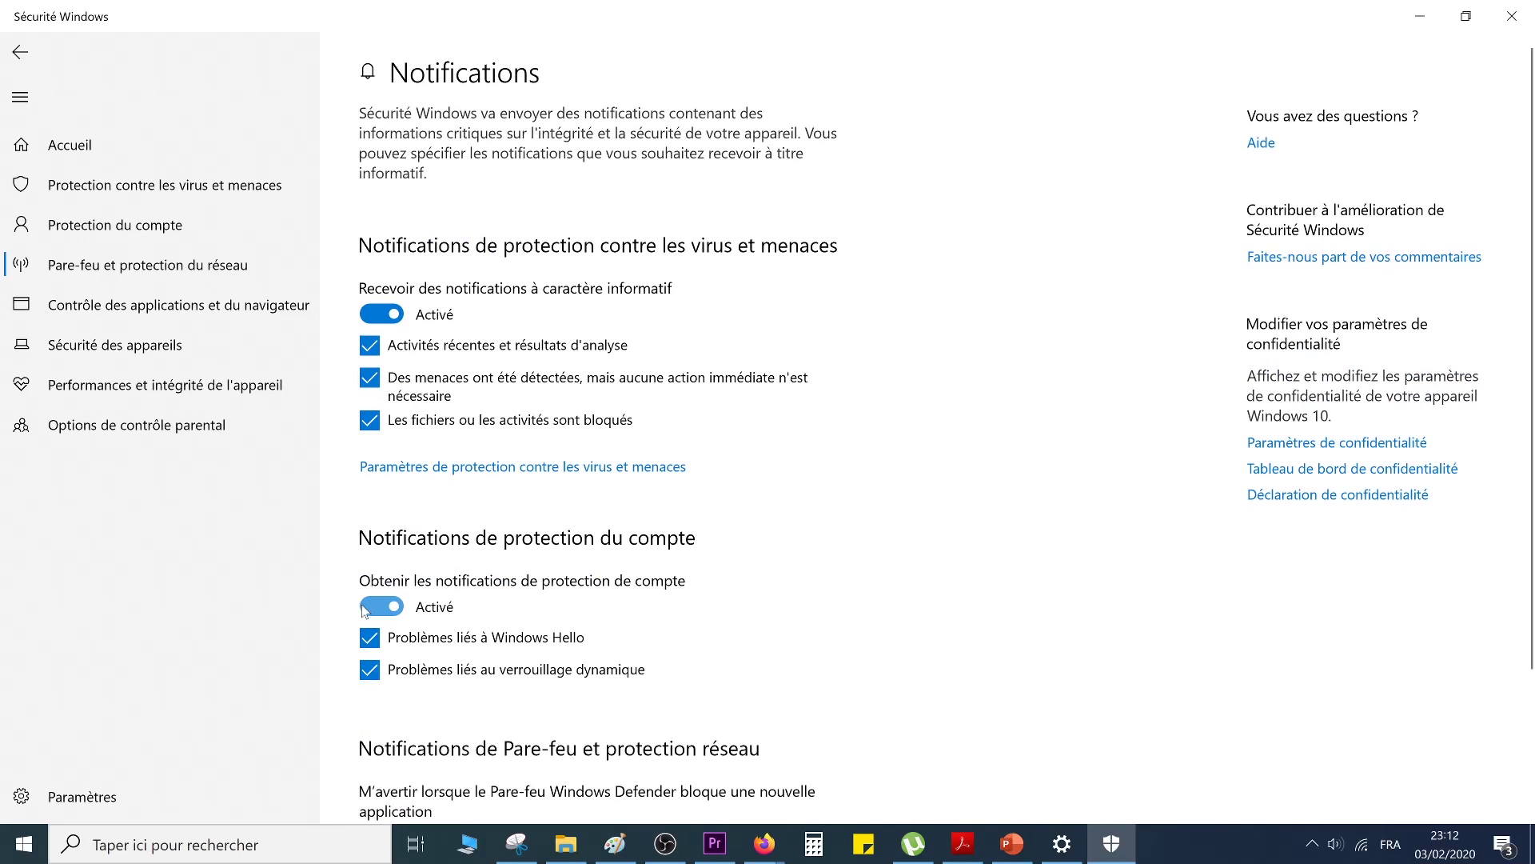
scroll(400, 656, "down", 3)
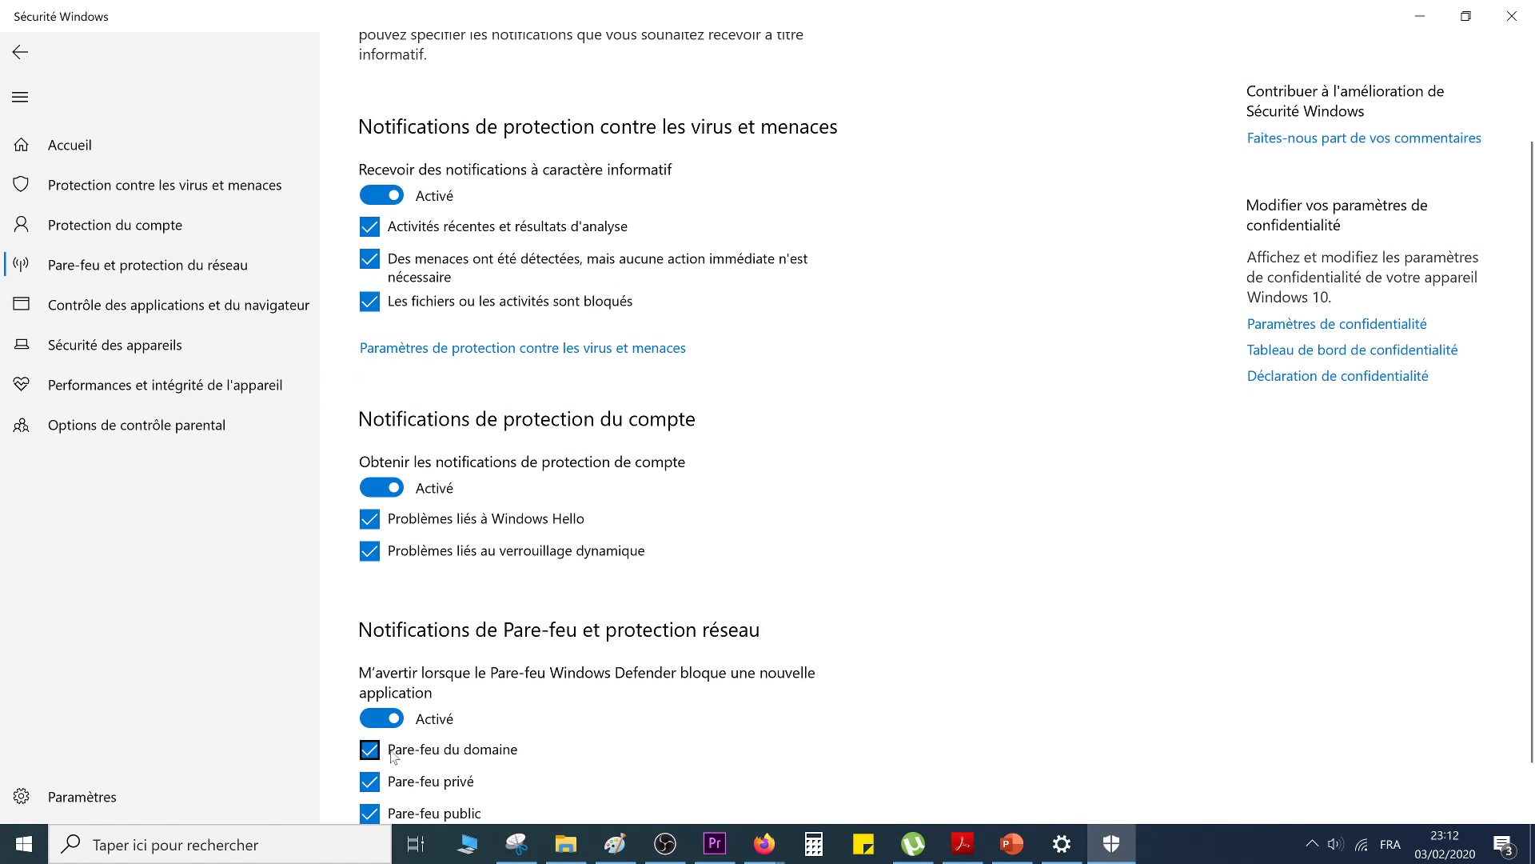
left_click(384, 724)
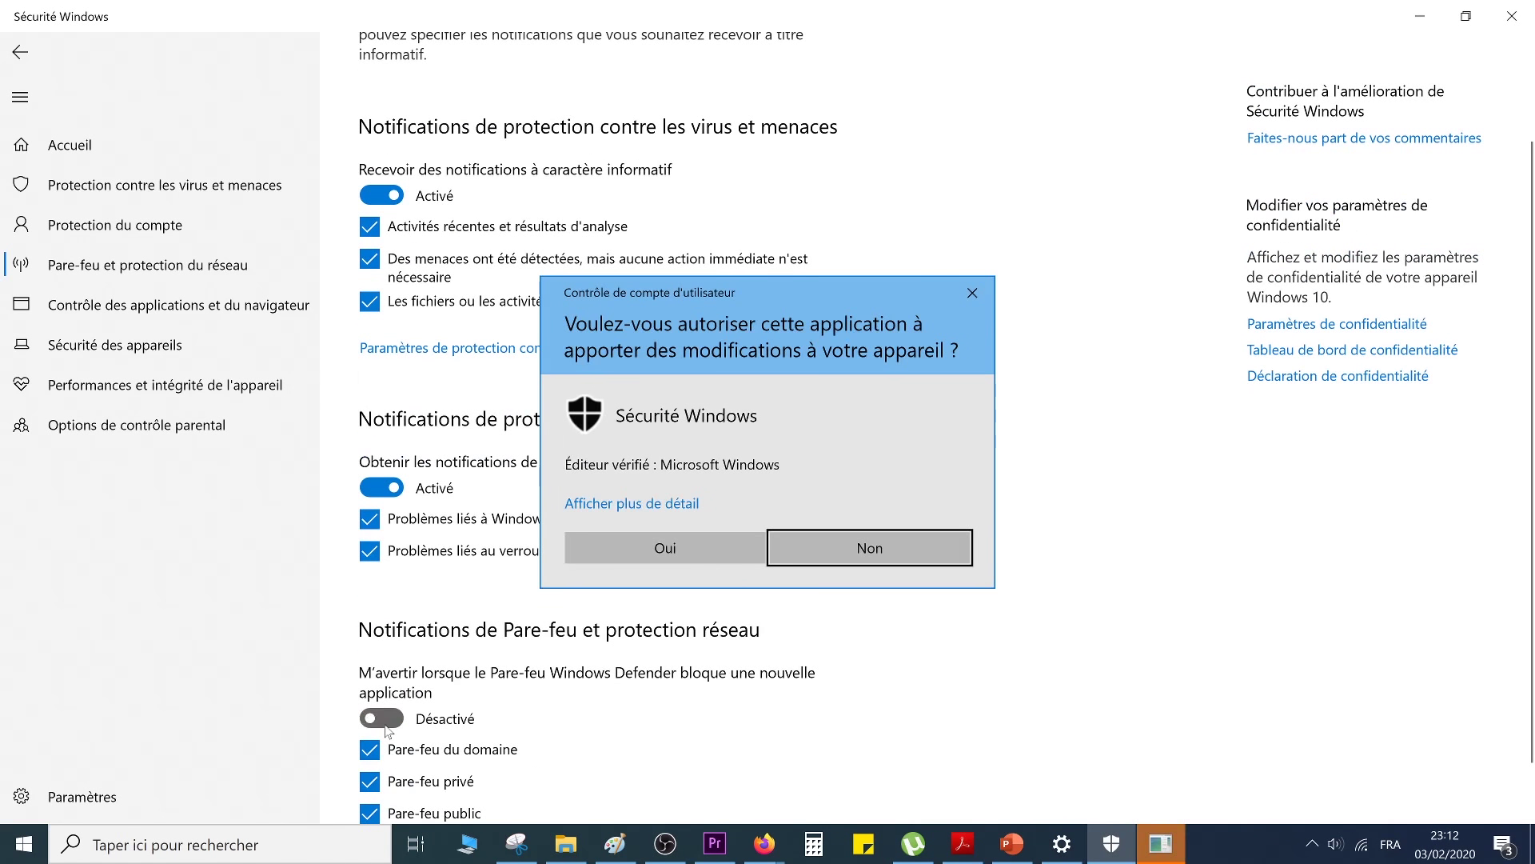
left_click(843, 549)
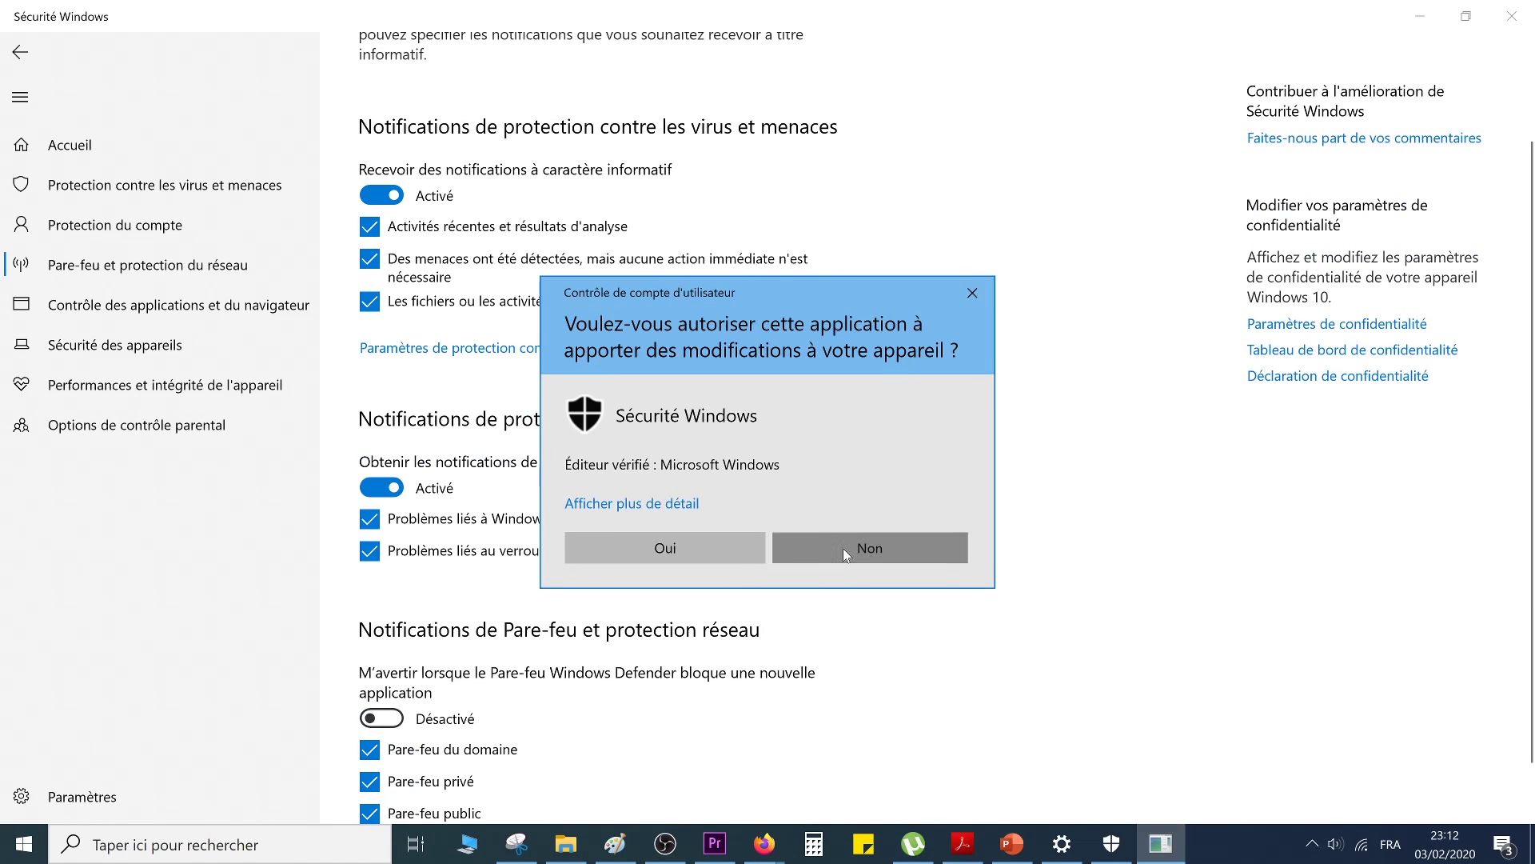
scroll(528, 664, "down", 1)
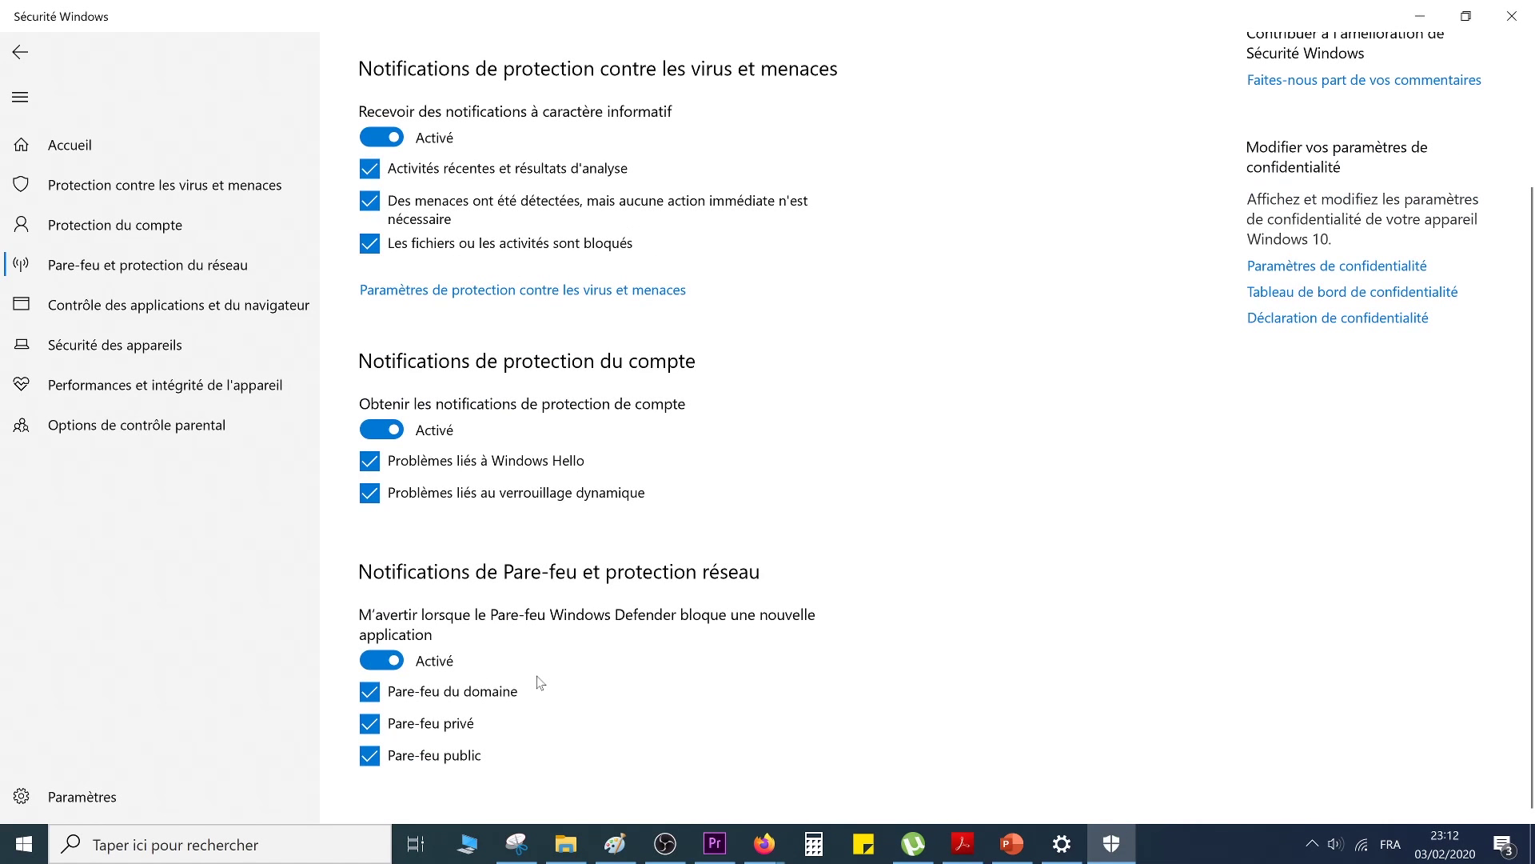
scroll(539, 683, "up", 3)
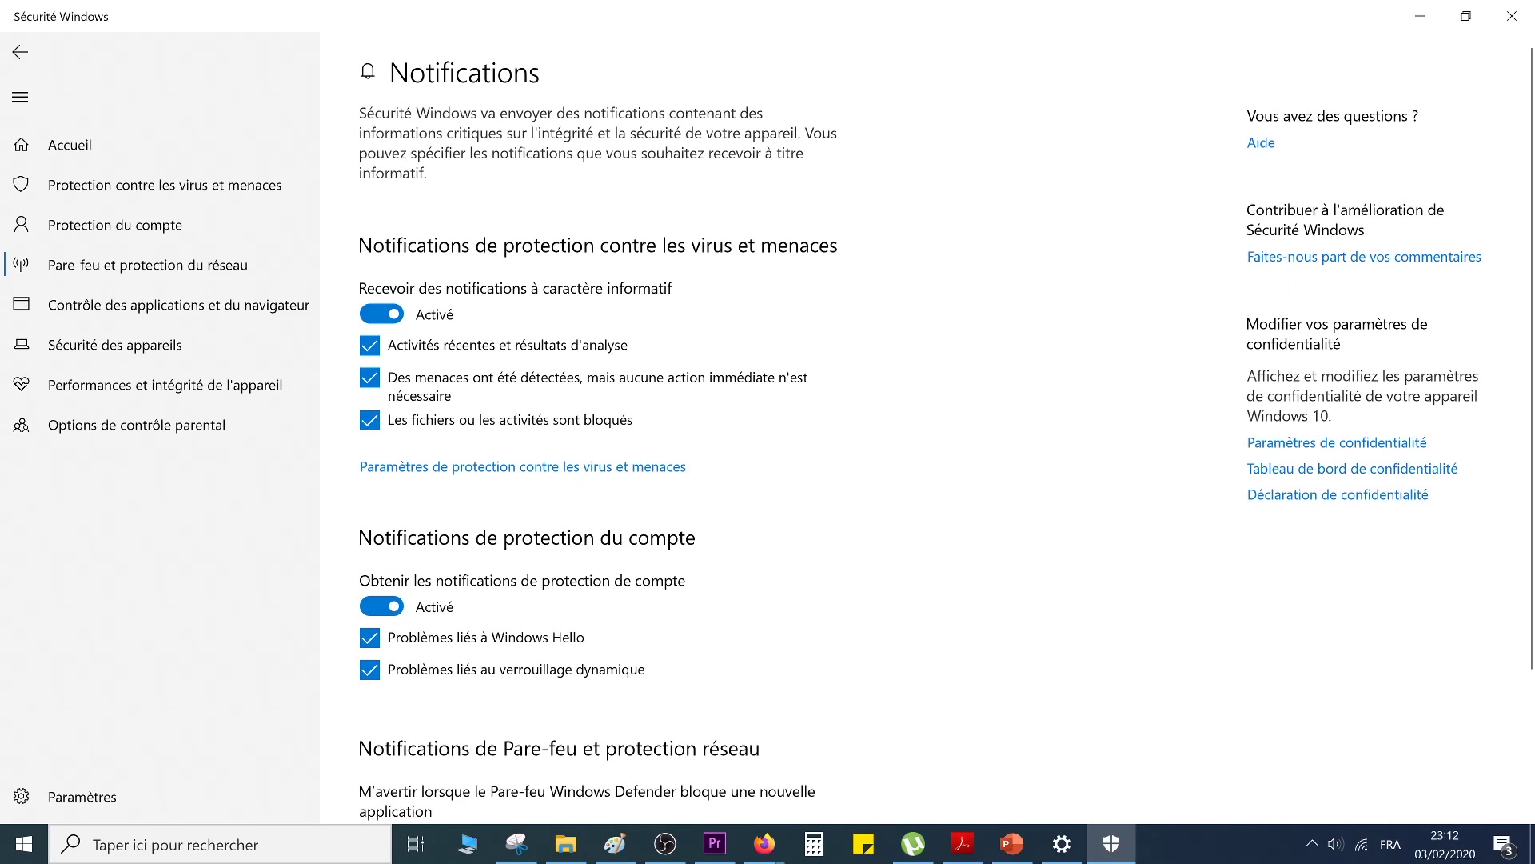